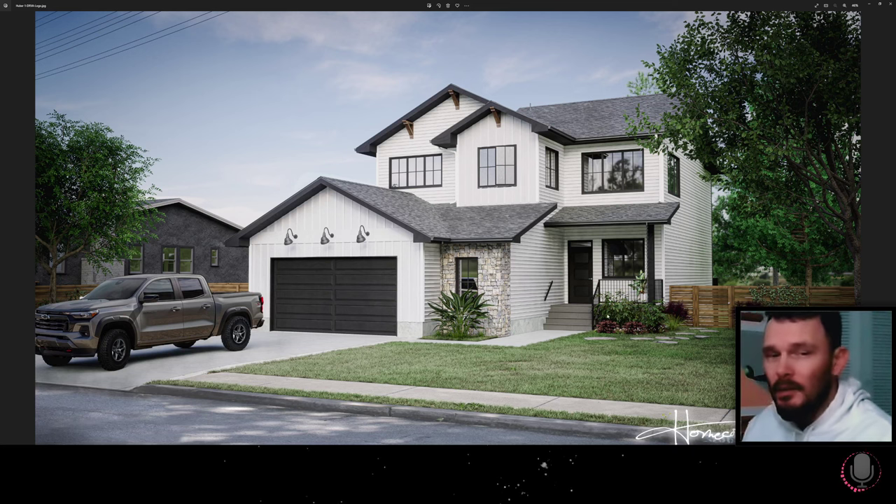
- Switch from the reference house image to Chief Architect and examine the garage front, driveway, lawn and curb from several camera angles
click(869, 4)
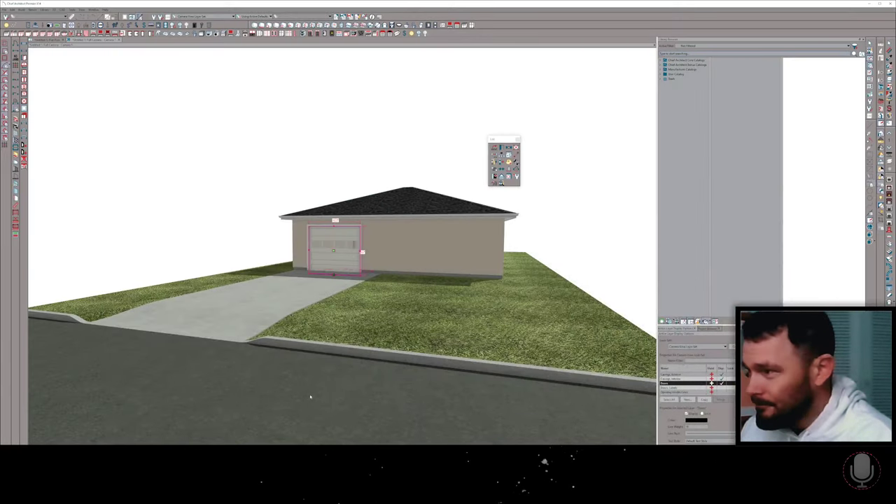
middle_drag(236, 300, 315, 280)
drag(315, 280, 347, 303)
middle_drag(349, 305, 347, 305)
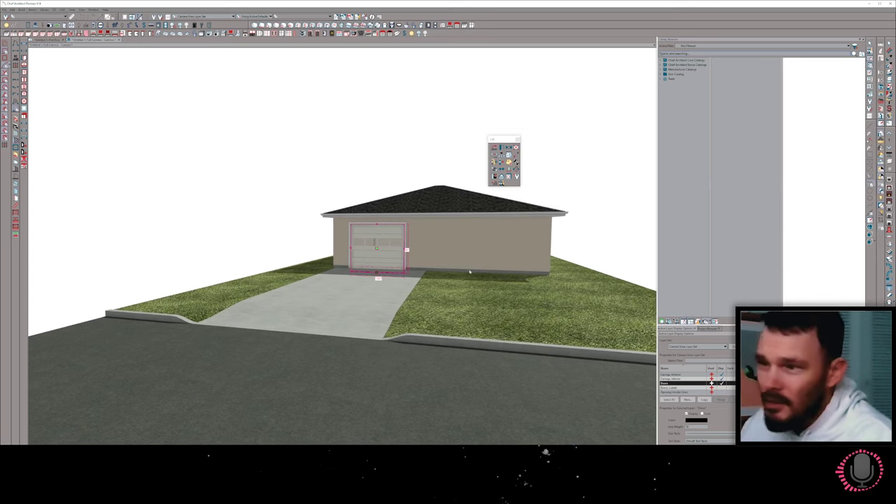
middle_drag(514, 294, 511, 294)
drag(512, 294, 463, 245)
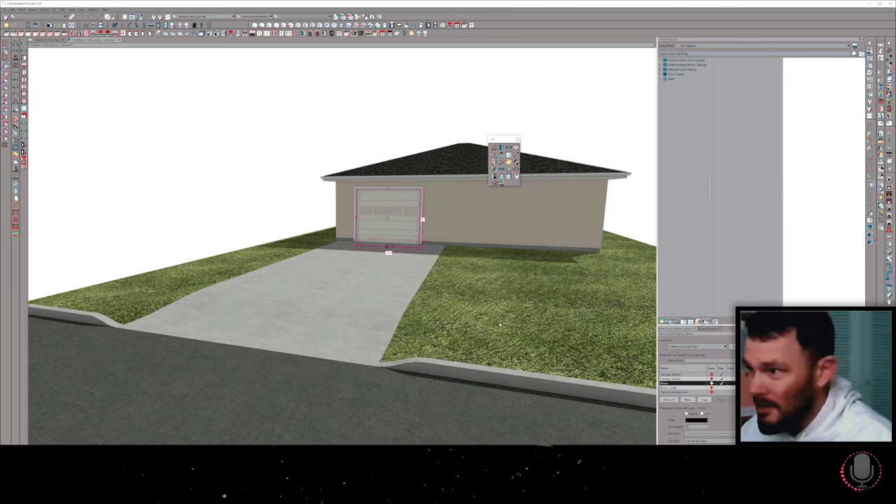
middle_drag(499, 324, 447, 273)
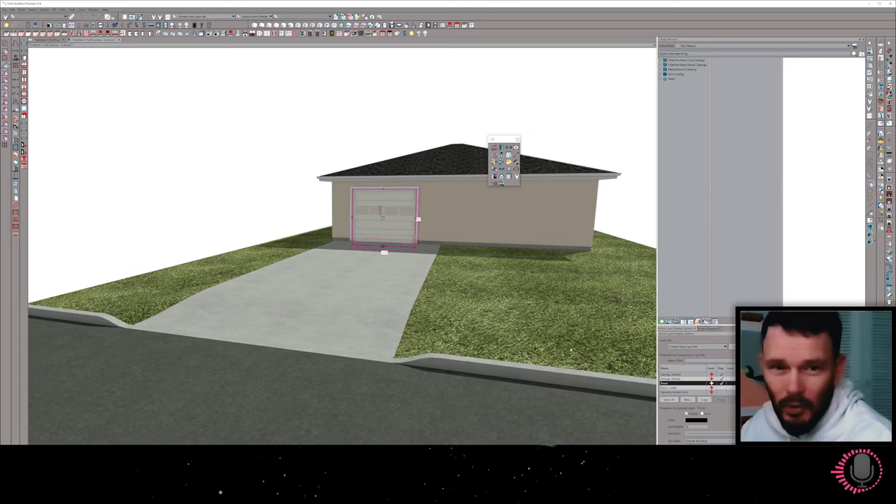
middle_drag(573, 351, 609, 244)
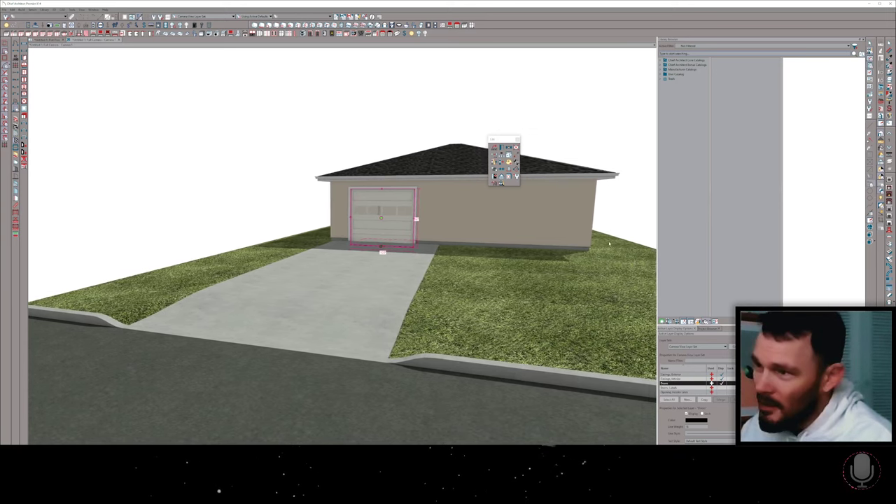
middle_drag(555, 237, 540, 331)
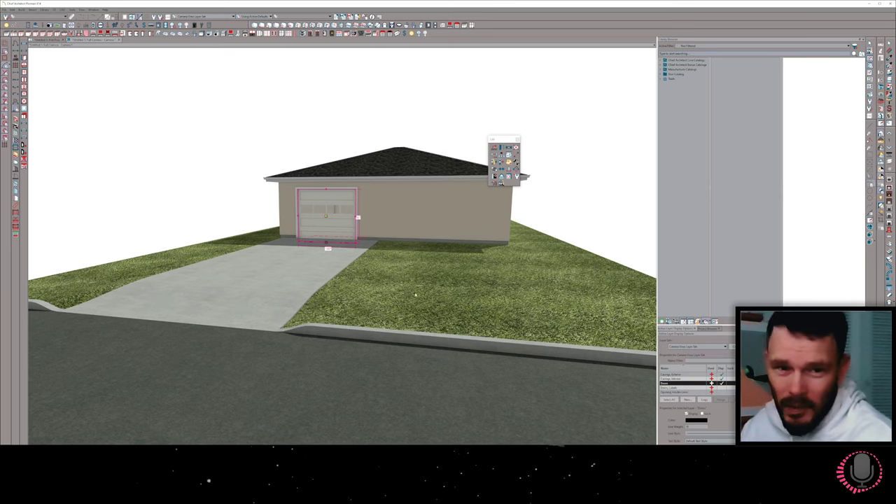
scroll(415, 294, down, 3)
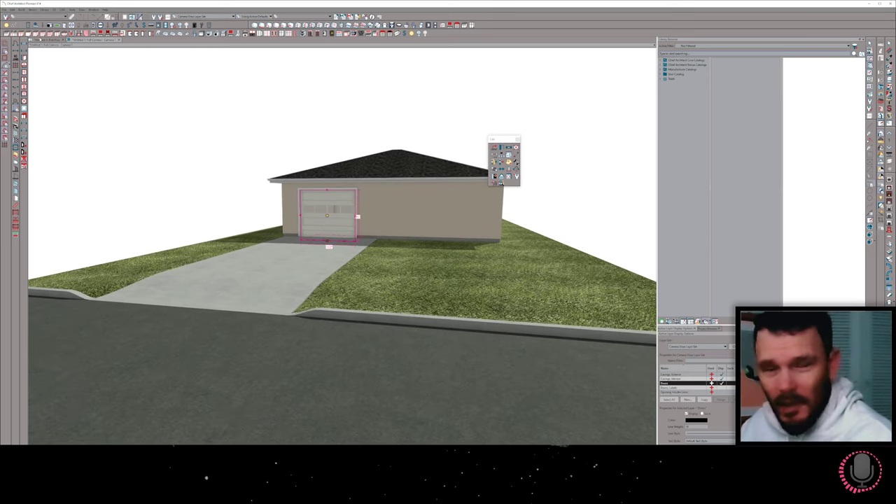
- Create an elevation camera in the plot plan, placed over the road and facing the front of the house
click(39, 40)
scroll(338, 250, down, 3)
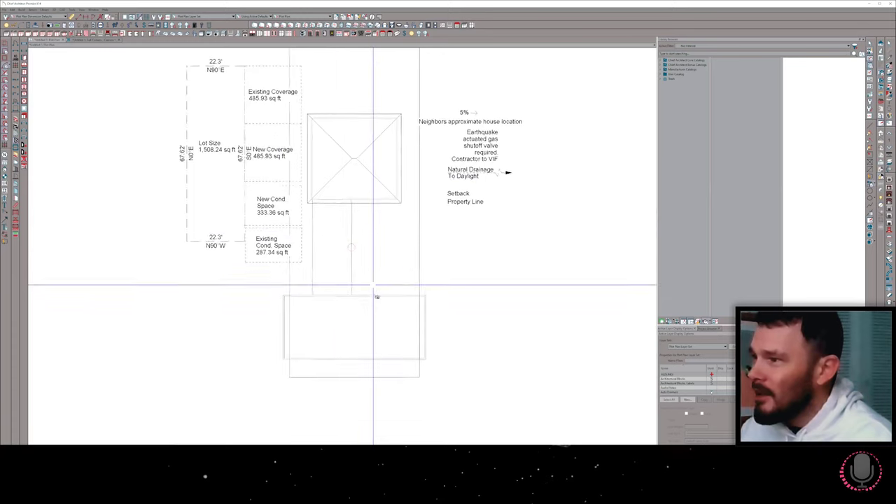
right_click(373, 310)
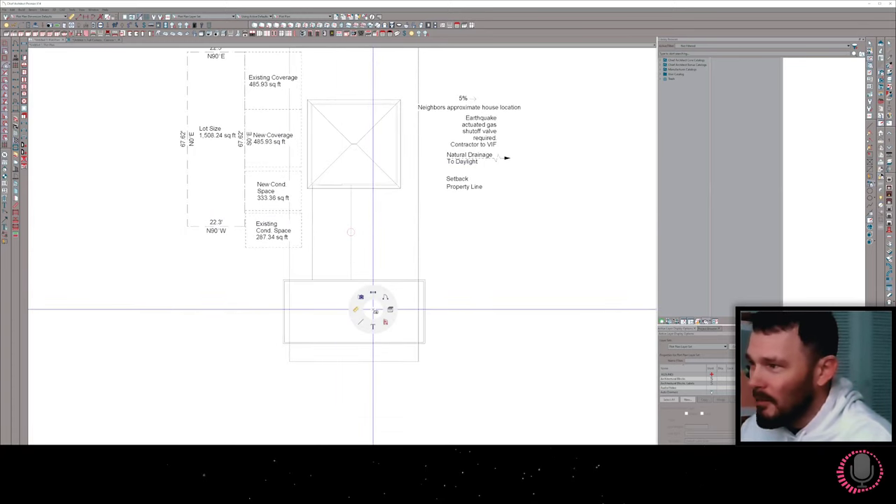
click(361, 296)
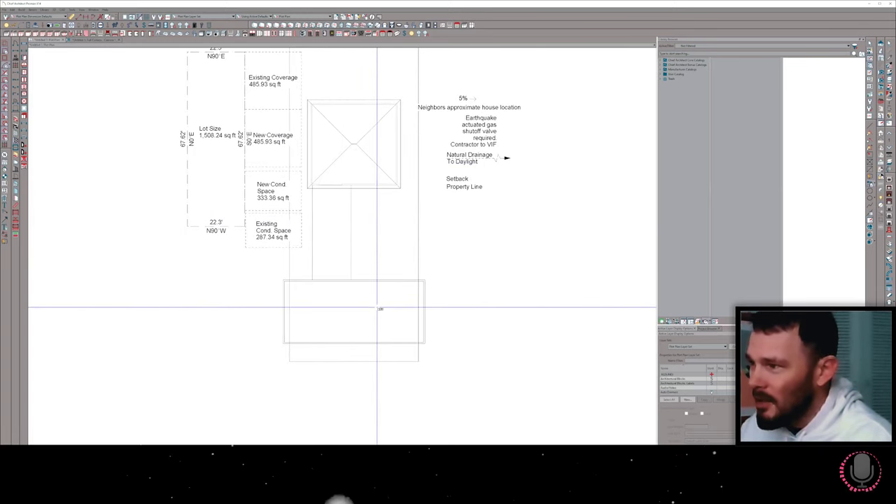
drag(376, 307, 379, 271)
click(382, 271)
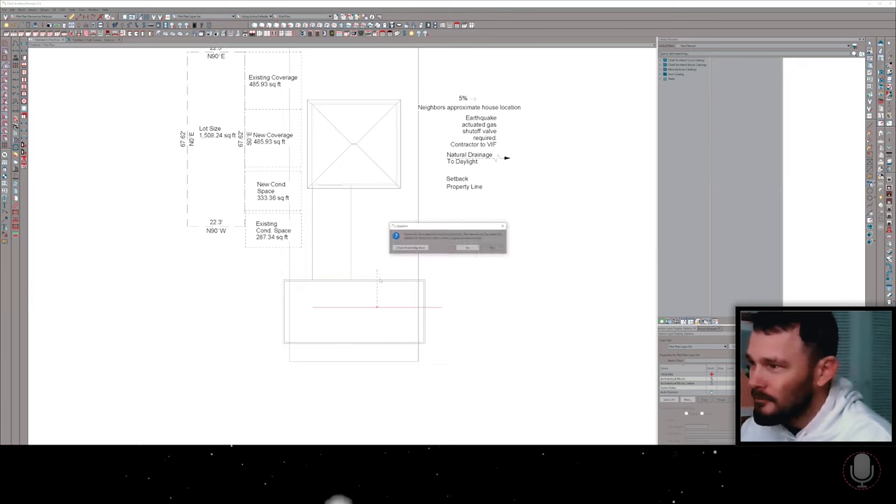
click(470, 247)
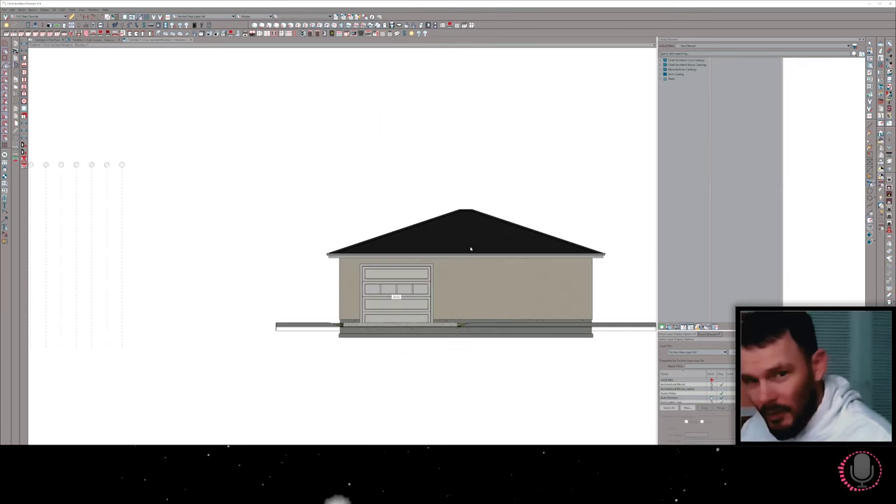
- Choose the basic Sidewalk Generator molding profile from the User Catalog in the library
scroll(527, 306, up, 2)
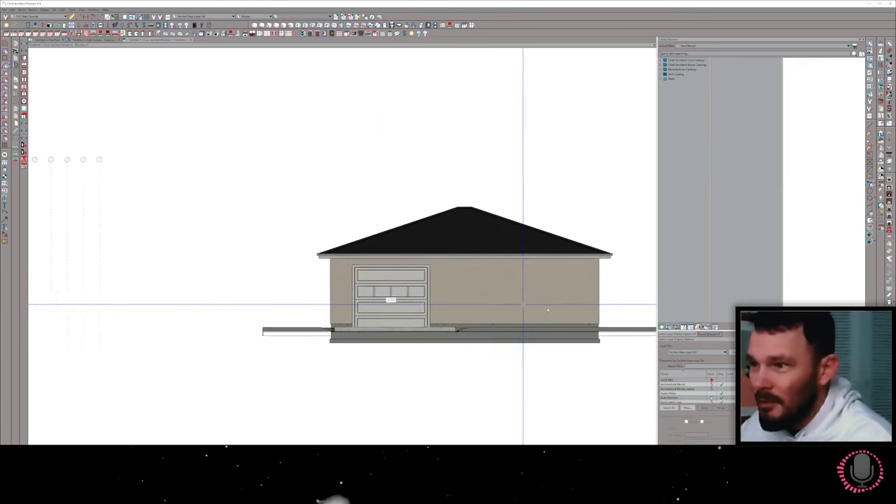
middle_drag(559, 300, 532, 300)
scroll(572, 257, up, 2)
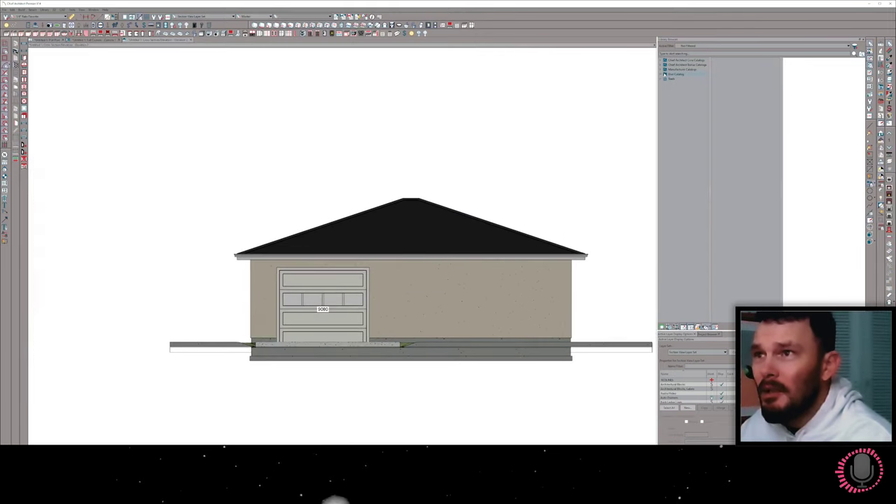
click(660, 74)
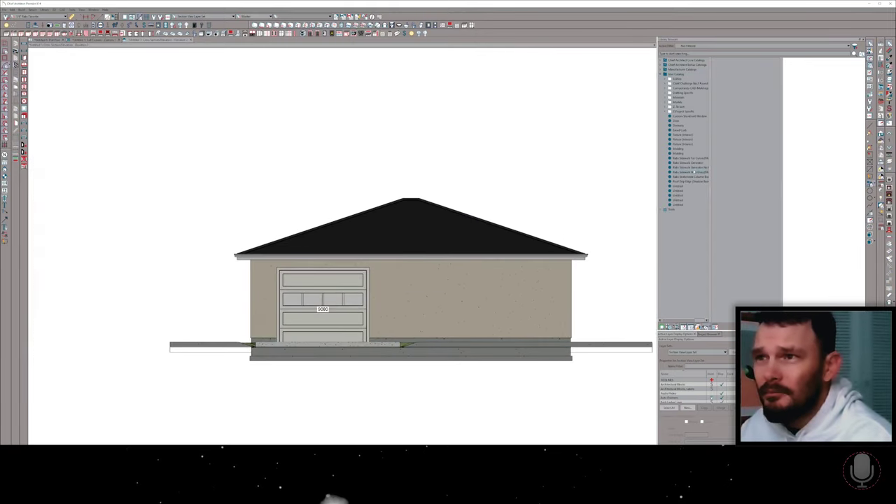
click(690, 167)
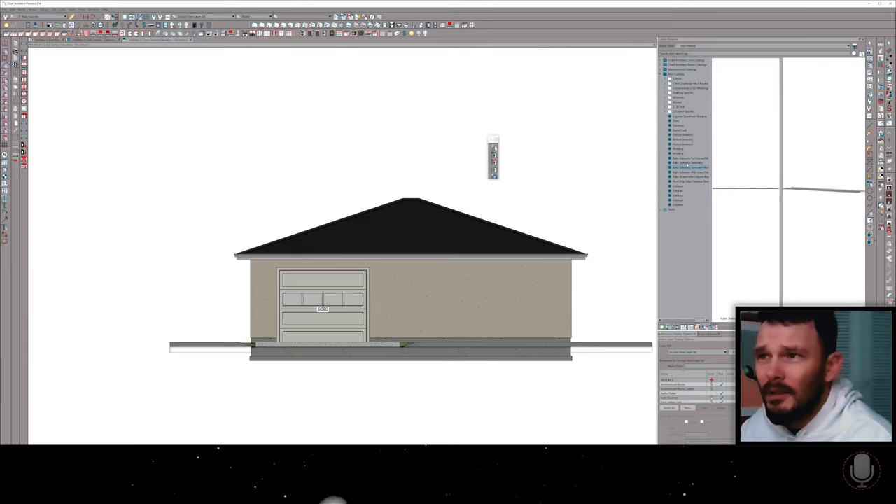
click(687, 163)
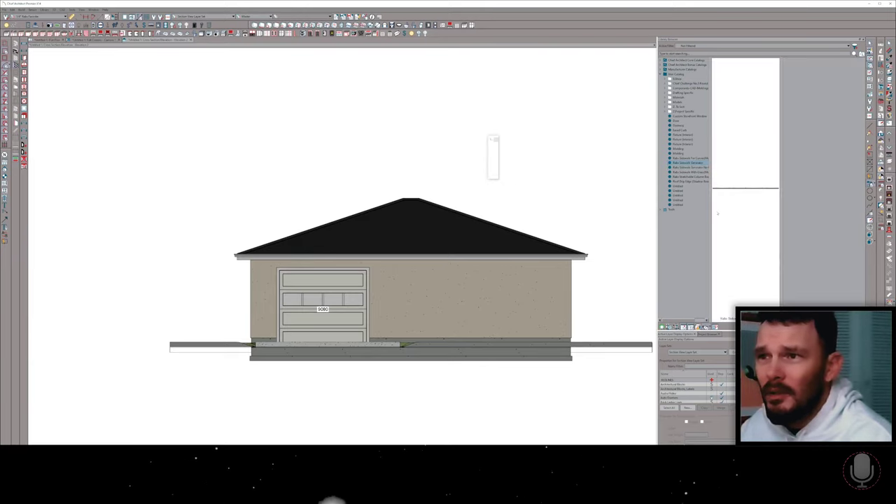
drag(822, 192, 814, 220)
scroll(515, 348, right, 3)
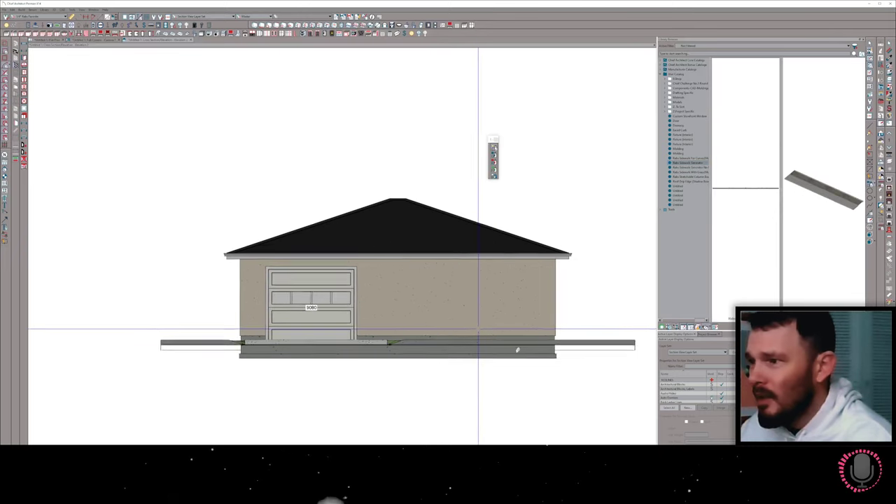
- Draw a horizontal sidewalk molding line about 23'-6" long at ground level, from the terrain's far edge toward the middle of the house
click(593, 344)
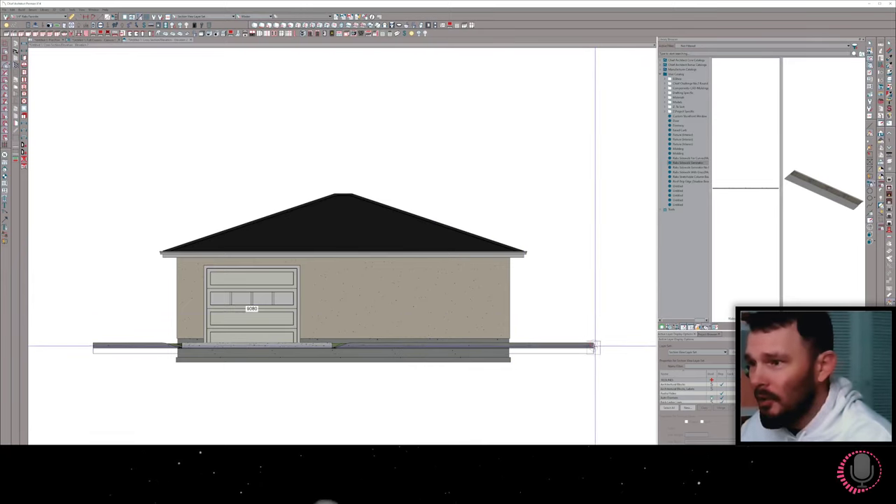
scroll(594, 346, up, 2)
scroll(594, 347, up, 2)
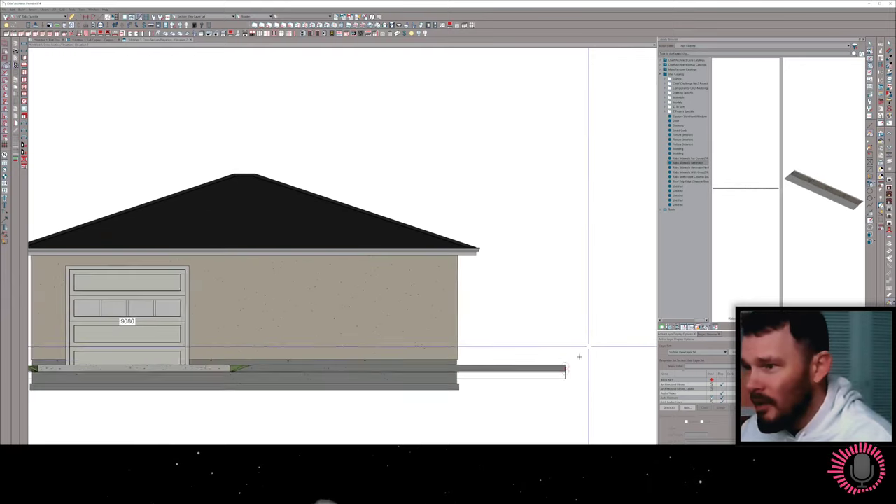
drag(566, 372, 296, 375)
scroll(303, 372, left, 3)
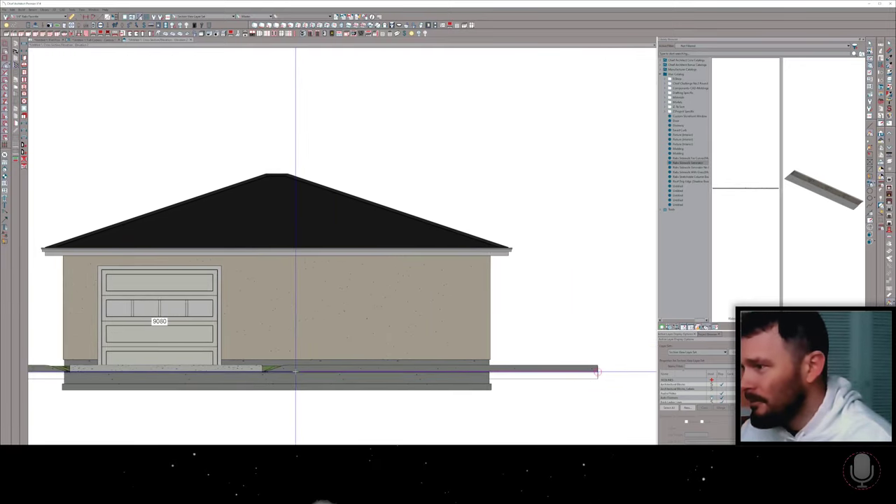
scroll(498, 372, right, 1)
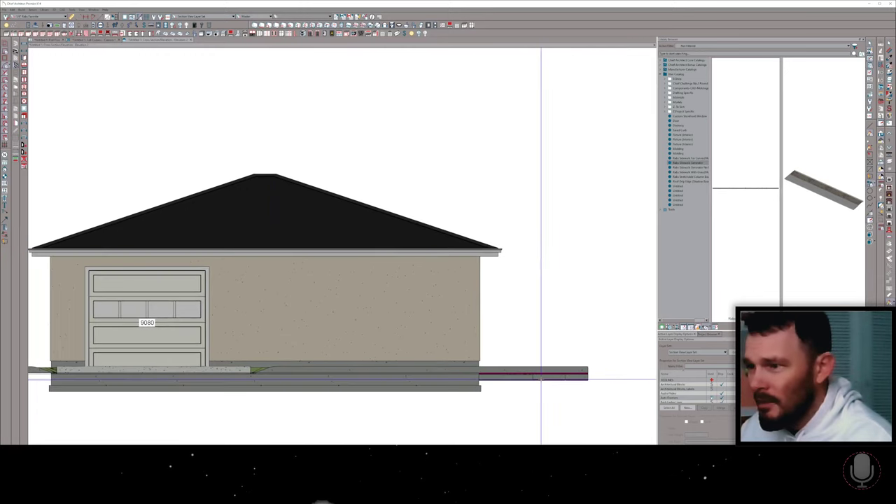
- Open the sidewalk molding's specification and toggle its Extrude Inside Polyline option
click(543, 375)
scroll(542, 376, left, 1)
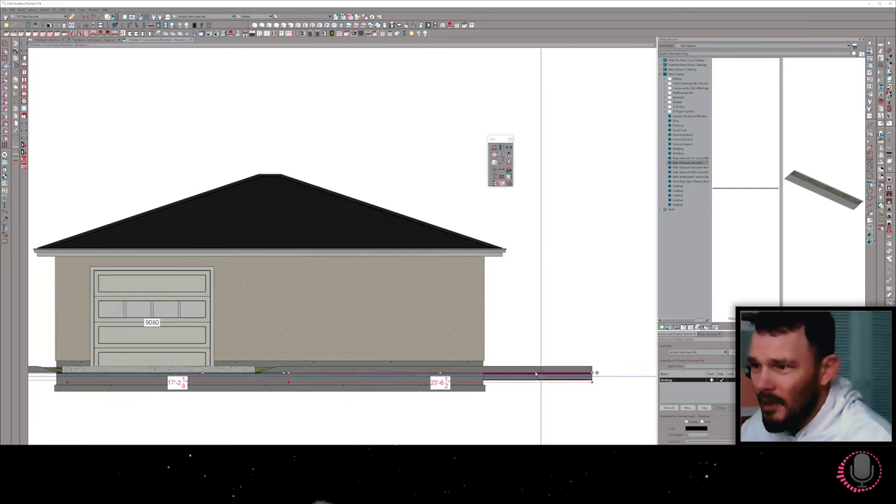
right_click(535, 372)
click(521, 357)
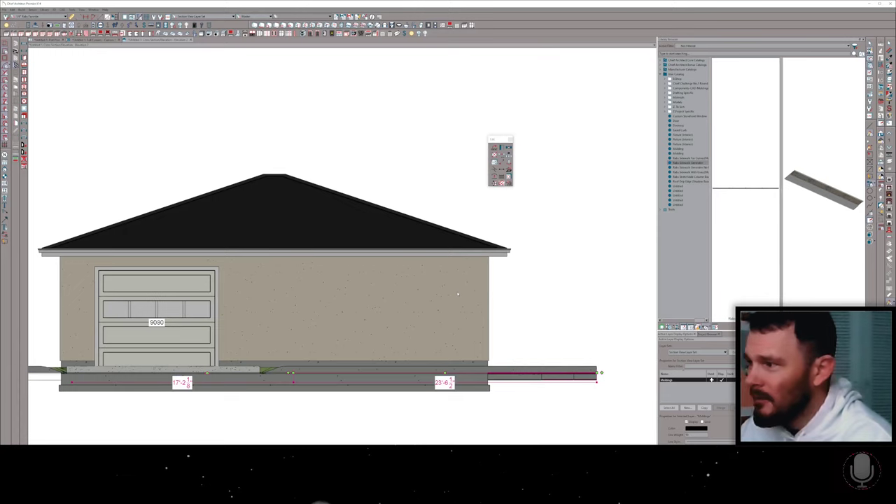
key(ctrl+e)
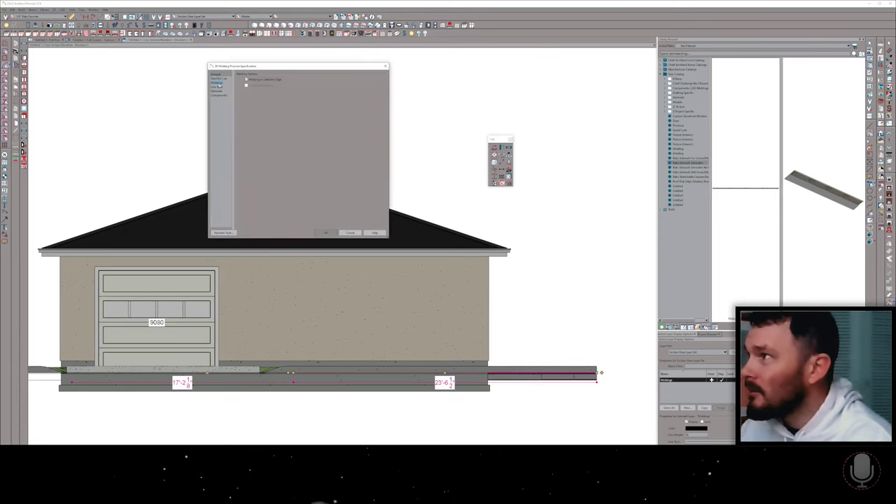
click(217, 83)
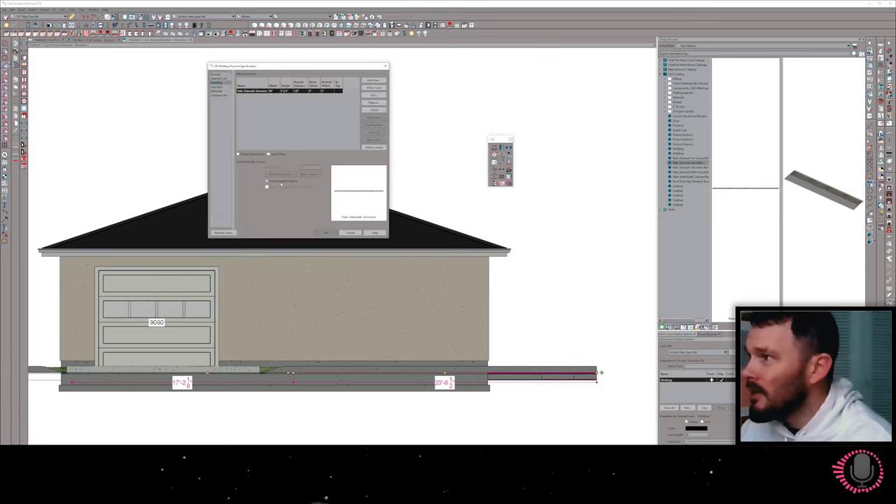
click(326, 233)
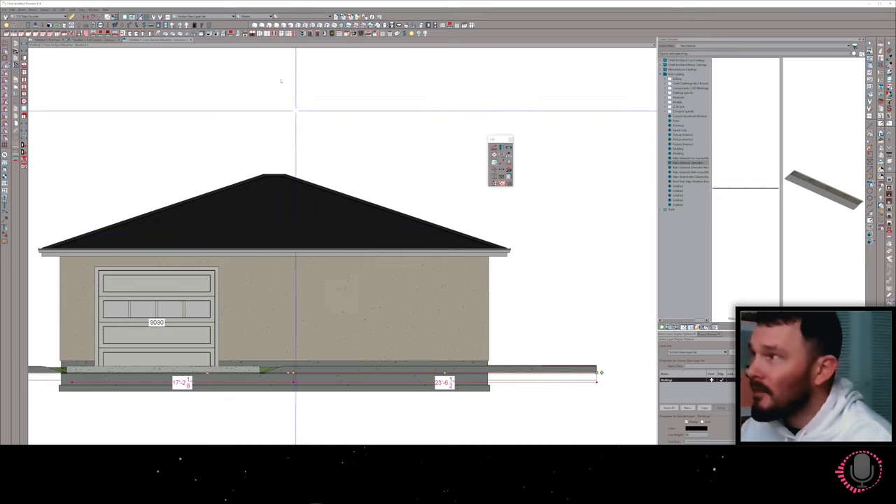
- Check the sidewalk in the camera view and turn on the display of the Moldings layer in the plot plan
click(93, 40)
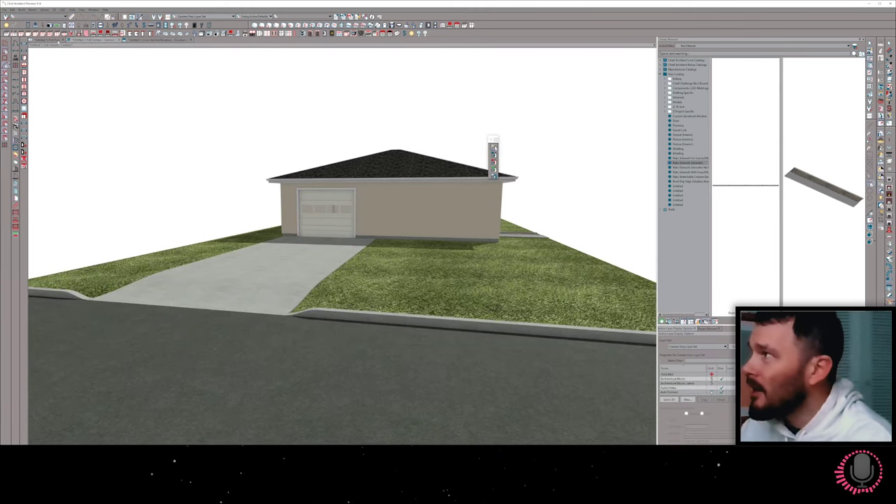
click(52, 40)
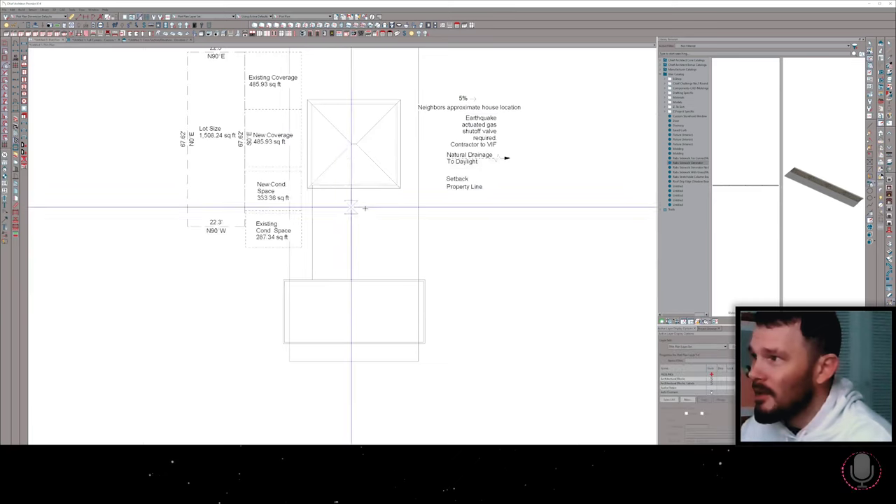
scroll(401, 229, up, 1)
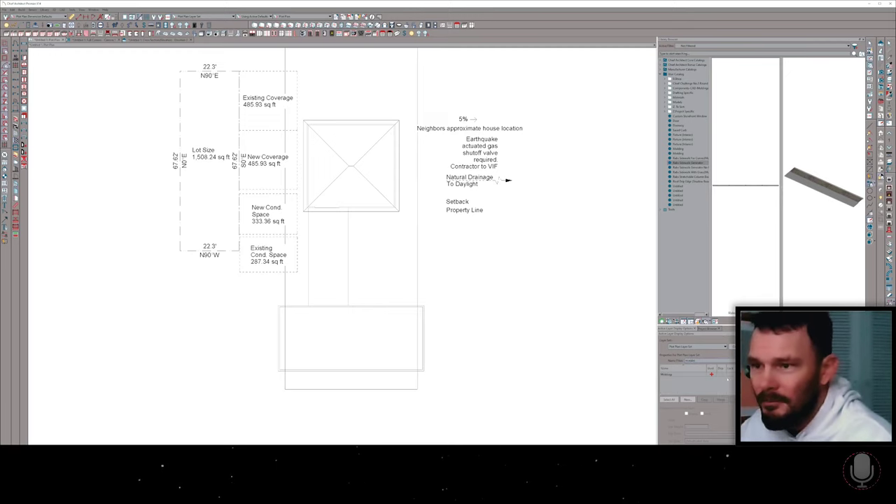
click(699, 374)
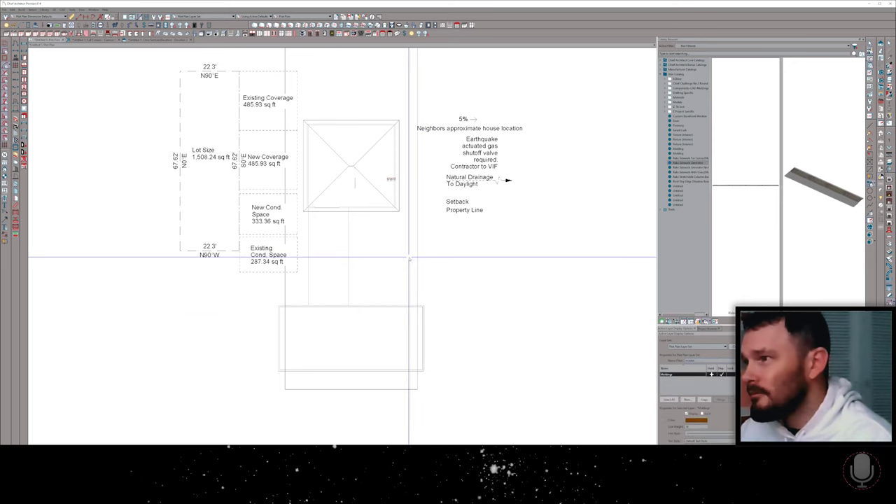
- Select the sidewalk molding in the plot plan and rotate it 180 degrees about its center
click(390, 180)
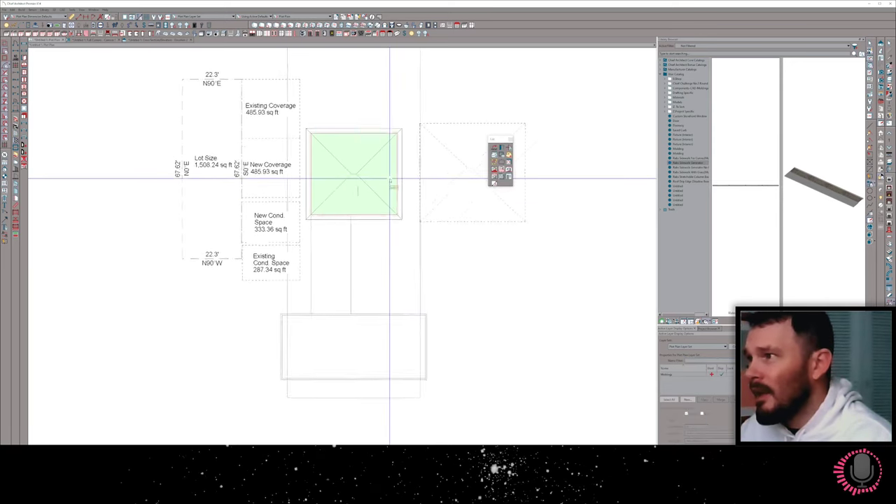
scroll(390, 179, up, 5)
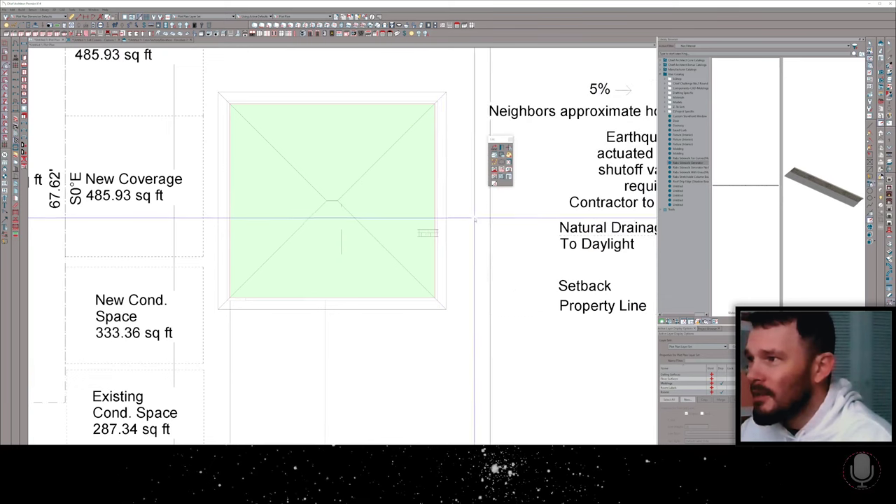
click(462, 225)
drag(517, 219, 355, 320)
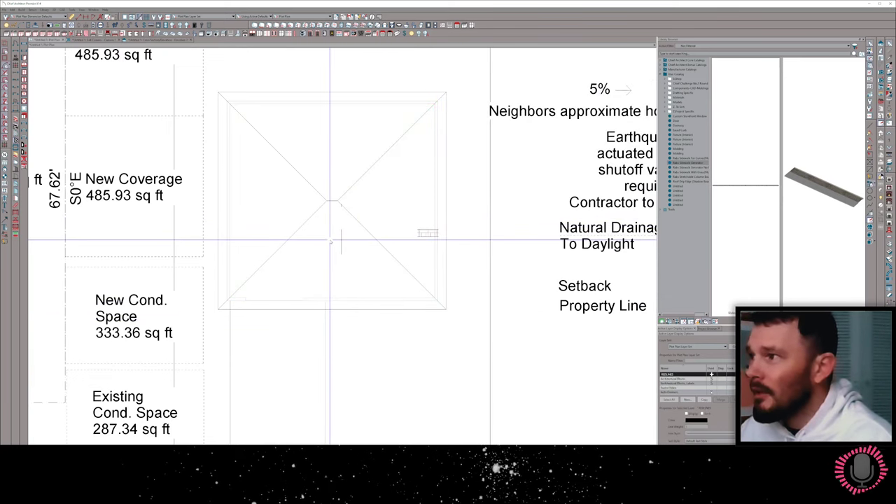
drag(504, 196, 310, 294)
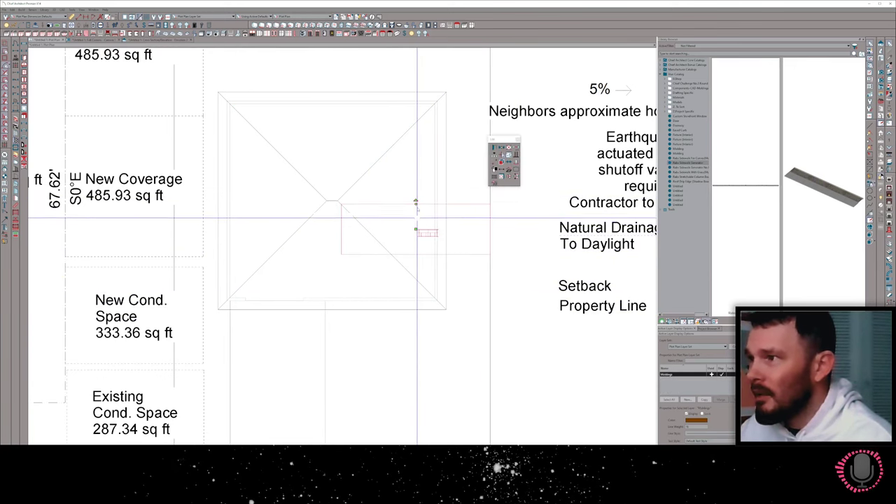
drag(415, 201, 415, 266)
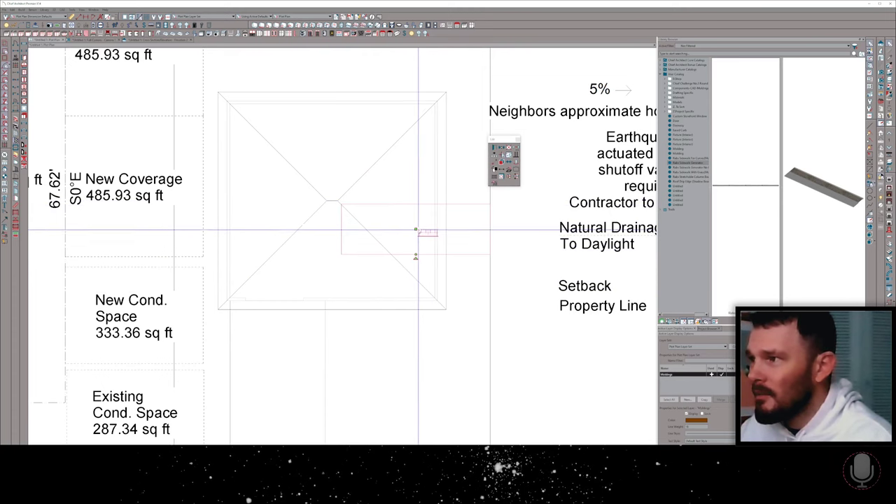
- Move the sidewalk molding straight down the plan until it is centered on the house-side edge of the road
middle_drag(413, 265, 411, 246)
drag(412, 248, 405, 285)
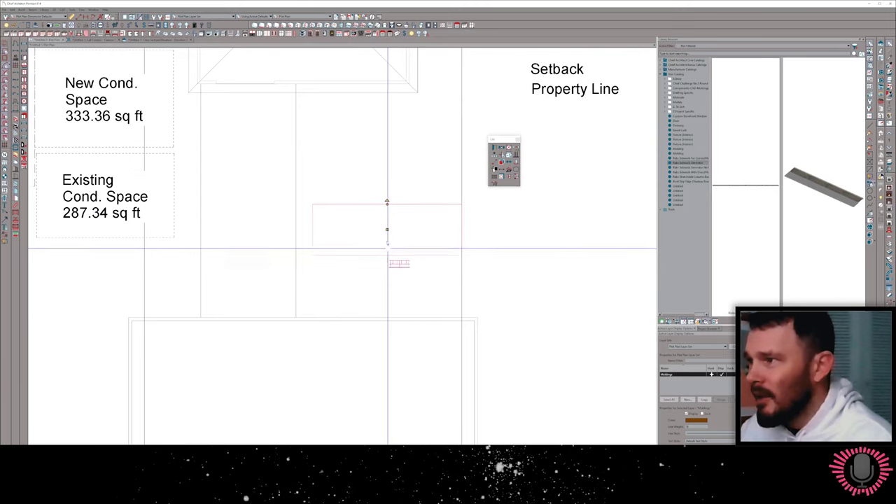
drag(386, 228, 386, 317)
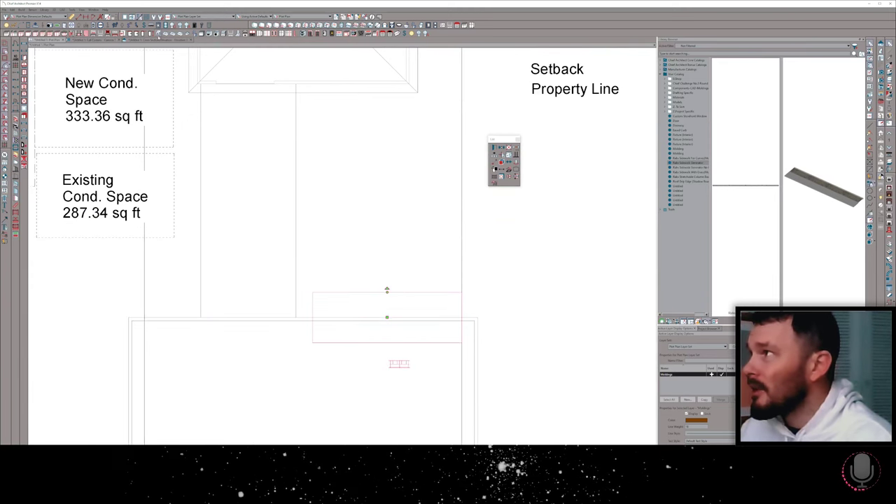
- In the camera view, select the sidewalk molding and shift it toward the house so its curb lines up with the road's curb
click(110, 41)
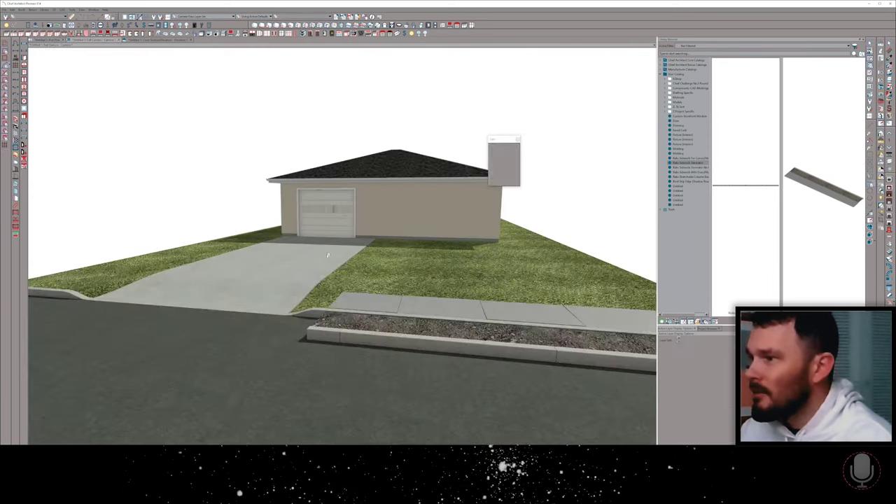
middle_drag(468, 336, 446, 344)
drag(446, 343, 373, 302)
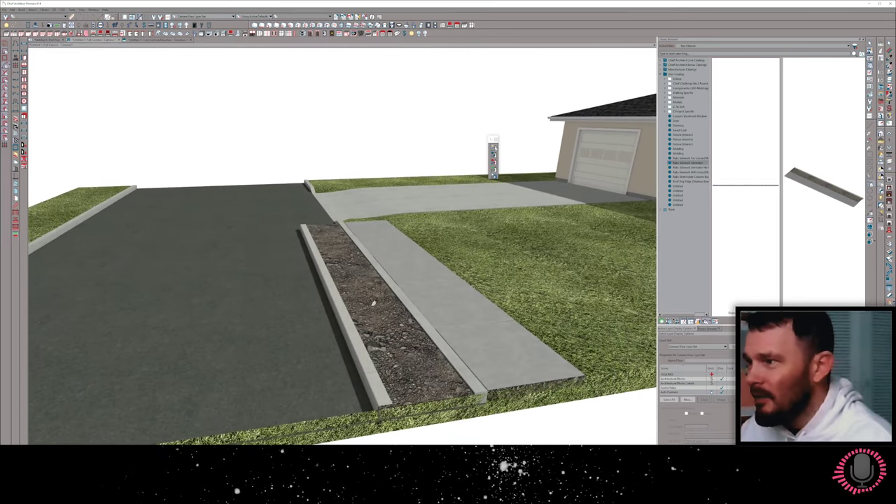
click(344, 302)
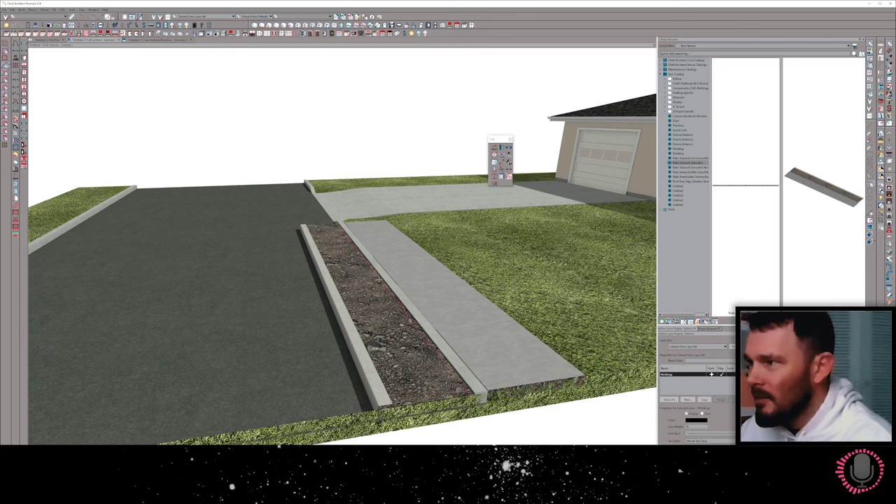
middle_drag(386, 291, 387, 295)
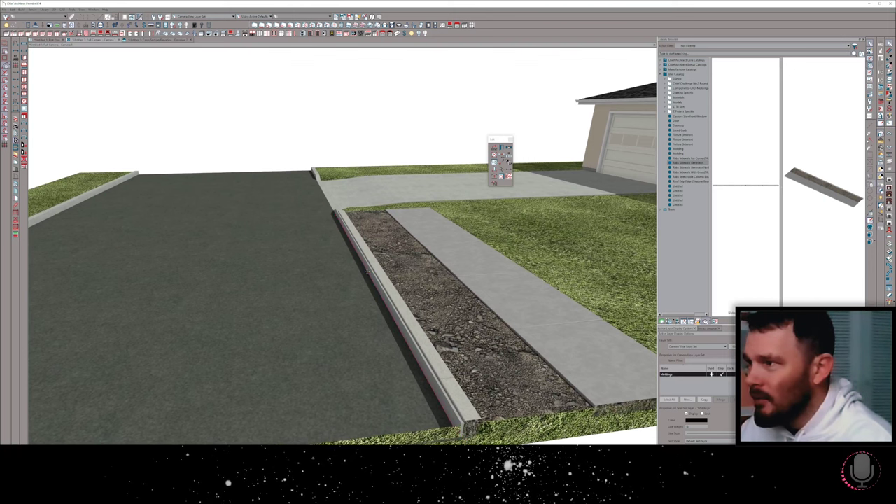
key(Down)
middle_drag(365, 280, 360, 299)
- Adjust the driveway-side end of the sidewalk molding so it meets the top of the sloped curb beside the driveway
key(Right)
key(Right)
key(Right)
key(Right)
key(Right)
key(Right)
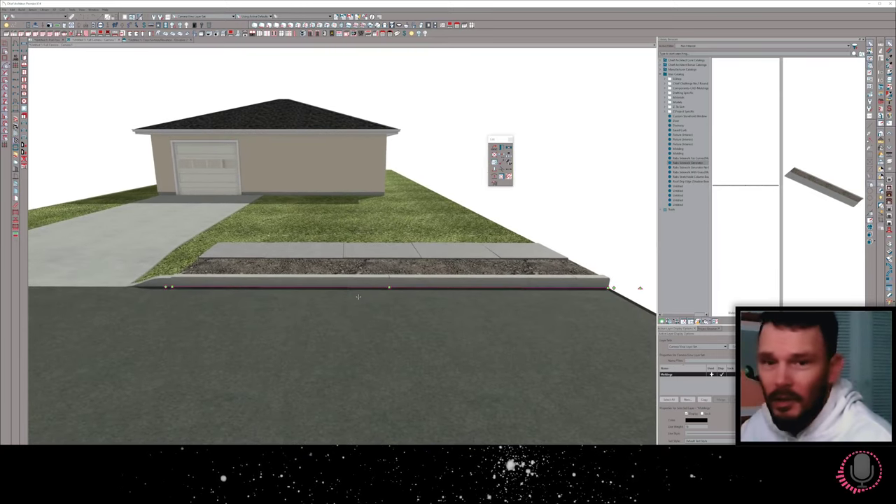
key(Right)
key(Right)
key(Right)
key(Right)
key(Right)
key(Right)
key(Right)
key(Right)
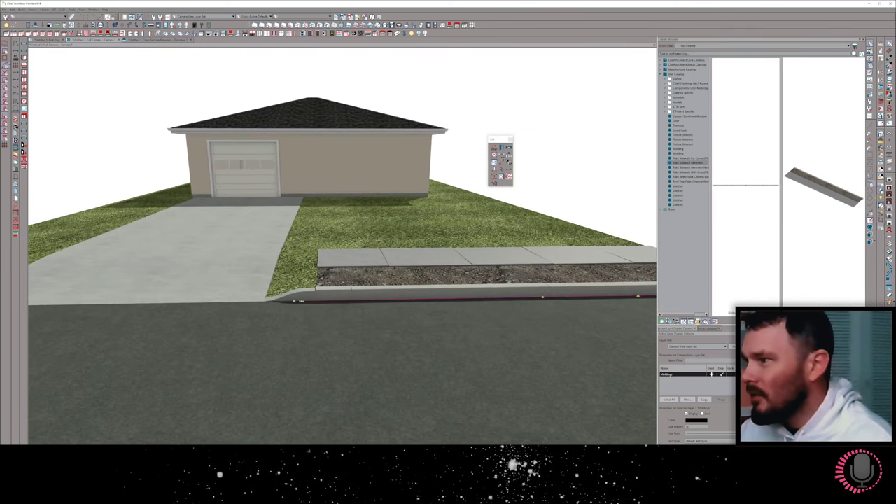
drag(301, 301, 298, 302)
- Try to add an angled end segment to the sidewalk molding toward the driveway in the camera view
click(277, 311)
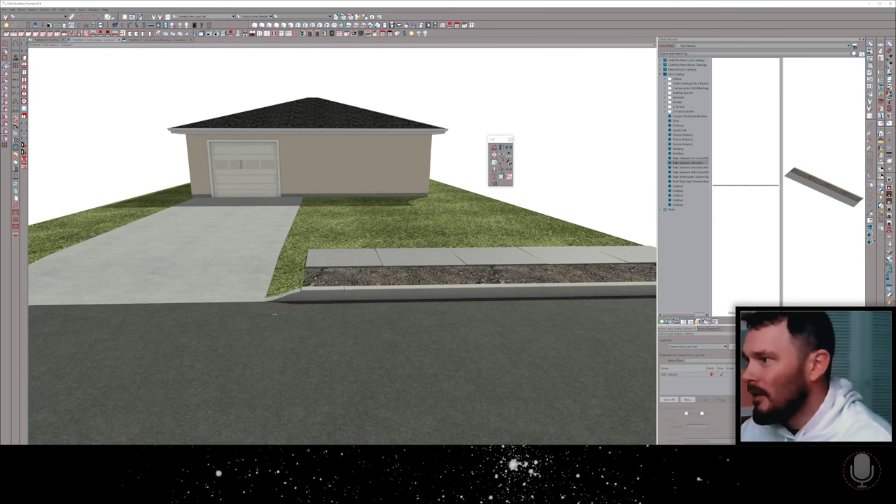
click(265, 313)
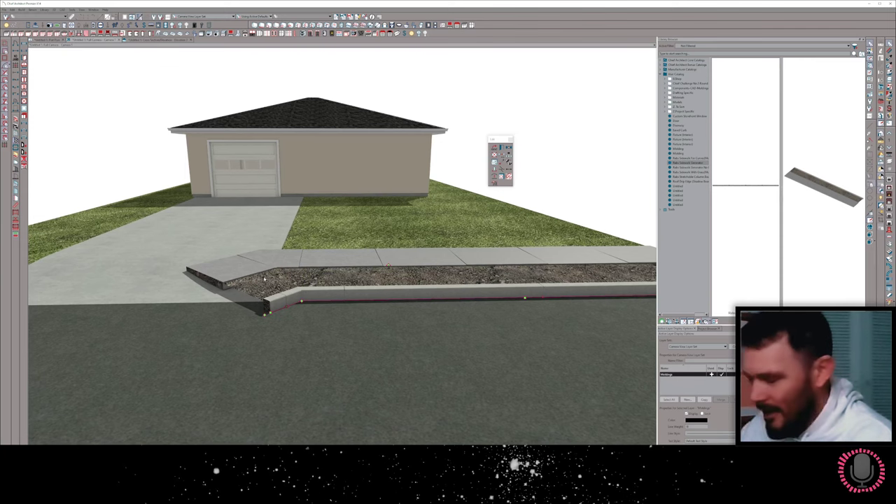
key(ctrl+z)
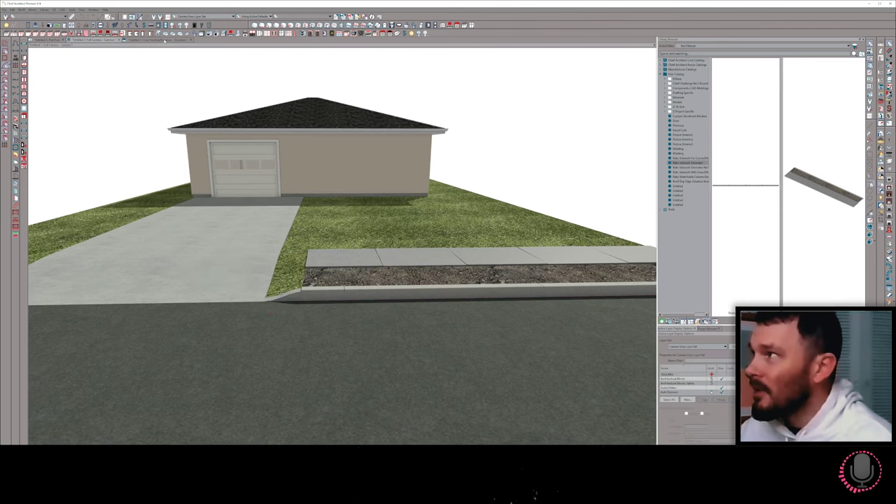
- In the cross-section elevation, extend the sidewalk molding with a downward-sloping end segment spanning 1'-10 3/8" horizontally to the driveway edge
click(166, 40)
click(314, 371)
scroll(309, 368, up, 1)
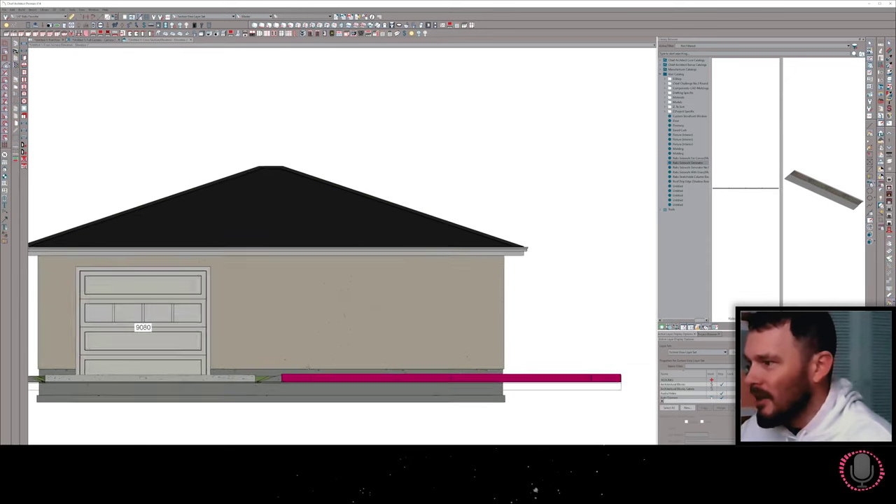
scroll(308, 367, up, 1)
click(302, 405)
middle_drag(323, 420, 334, 384)
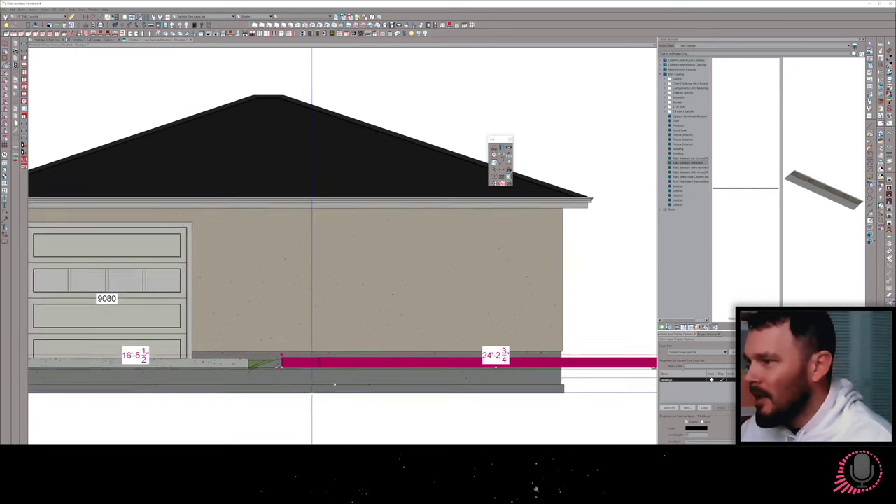
scroll(334, 383, up, 3)
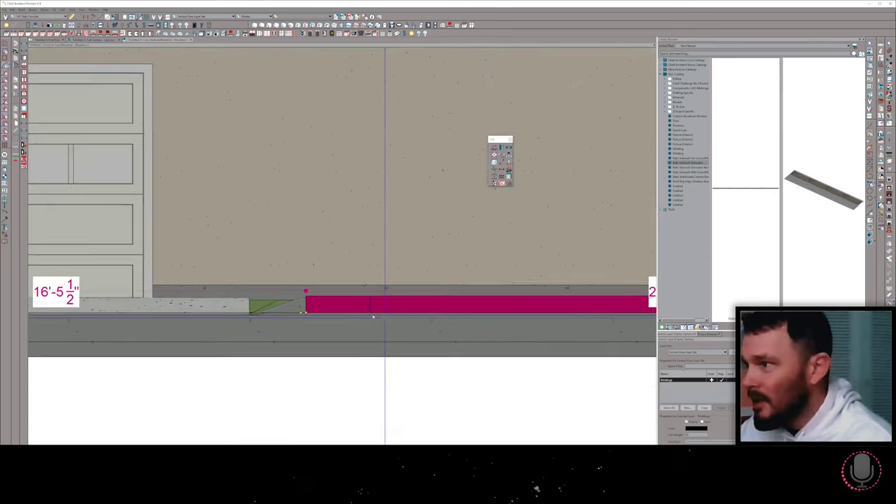
scroll(373, 317, up, 2)
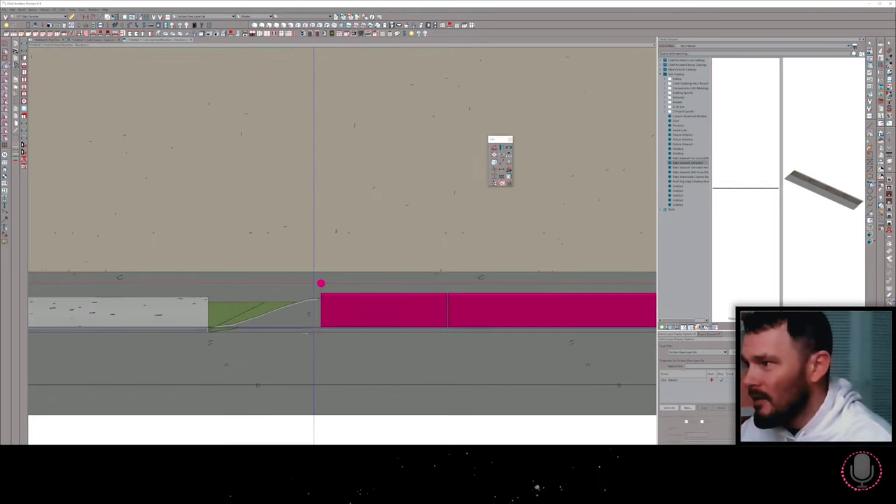
drag(314, 327, 247, 363)
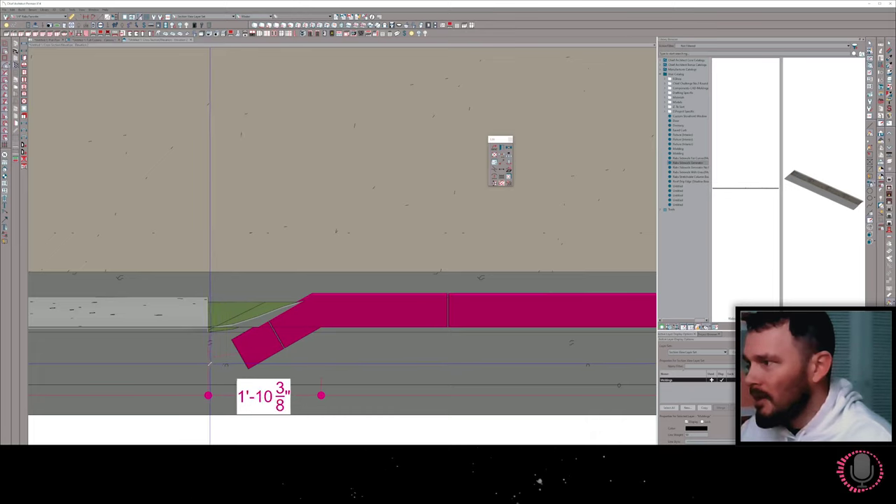
drag(210, 364, 209, 364)
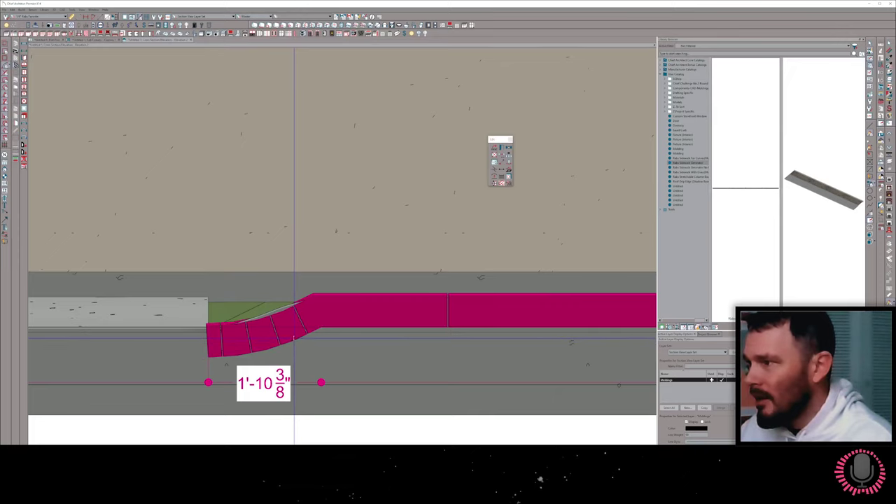
- Undo the last bend and break the sloped end segment 1'-0 5/8" from its driveway end
key(ctrl+z)
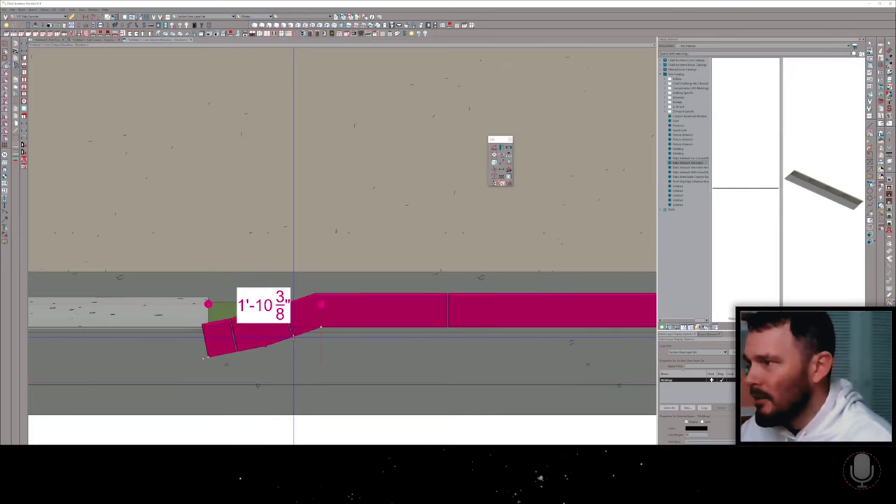
scroll(301, 355, down, 3)
scroll(314, 340, up, 5)
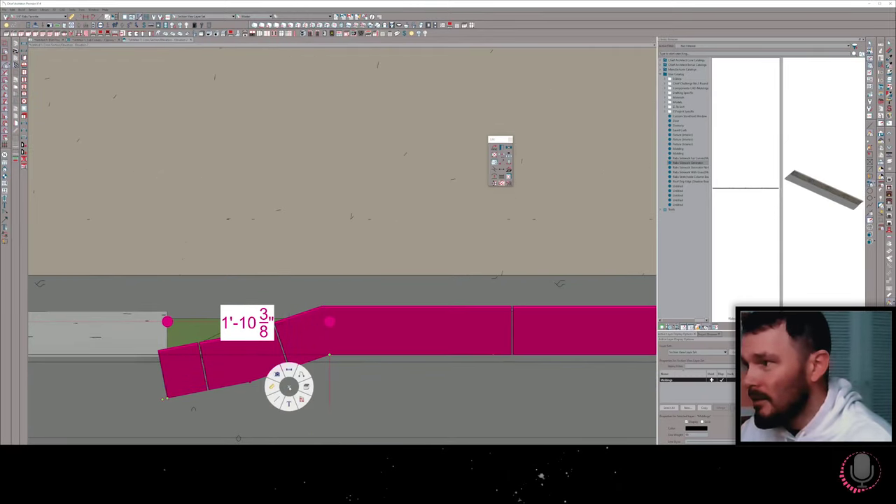
click(273, 386)
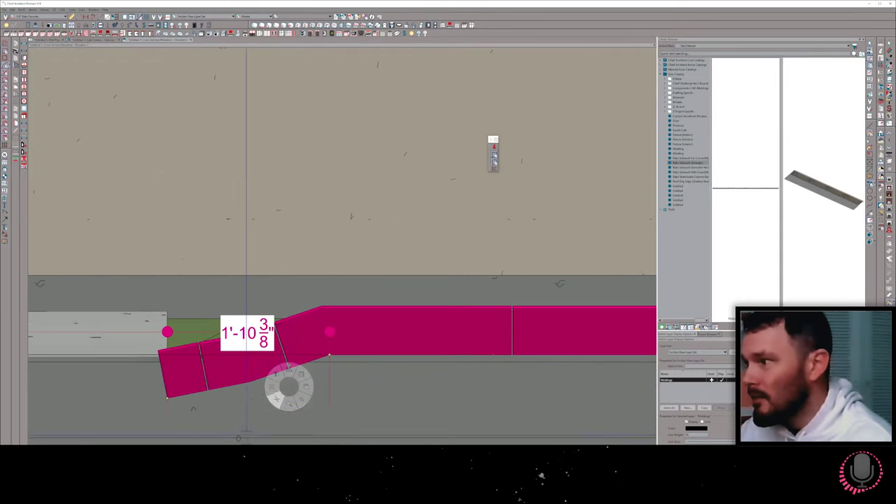
click(259, 382)
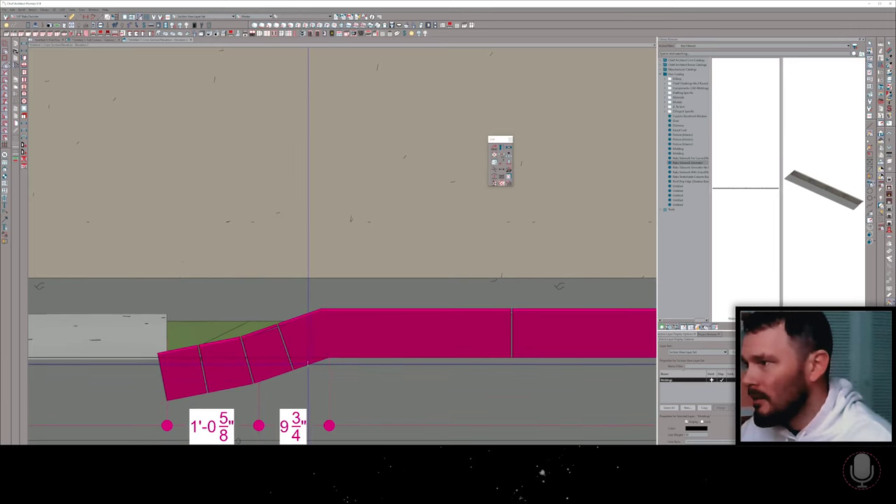
- Bend the two pieces of the sloped segment into an S-shaped curve following the curb's ramp down to the driveway
click(304, 361)
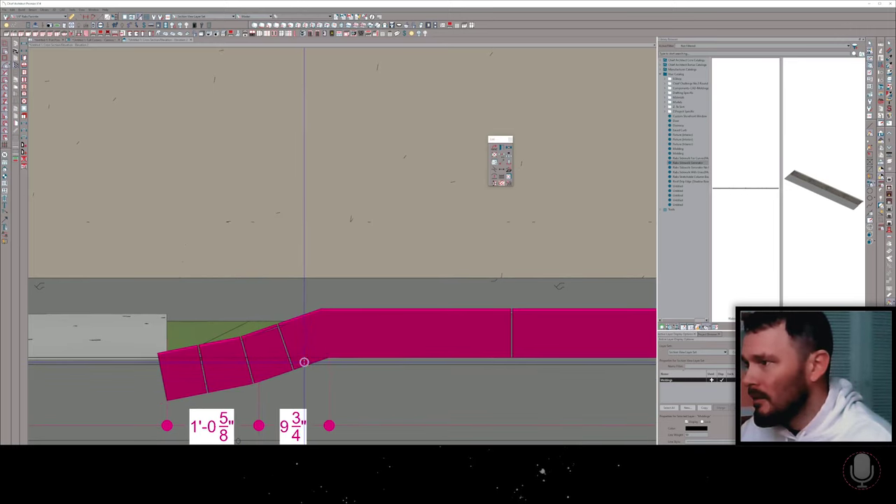
middle_drag(259, 394, 283, 381)
scroll(283, 381, up, 2)
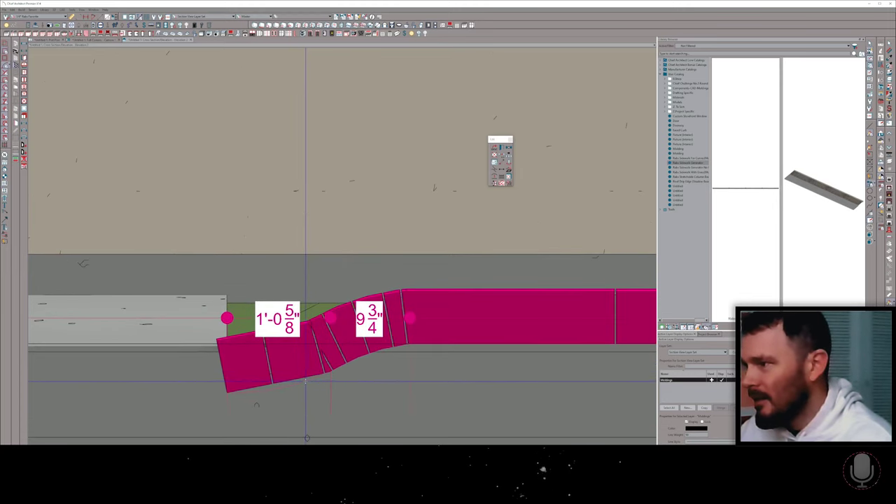
click(305, 381)
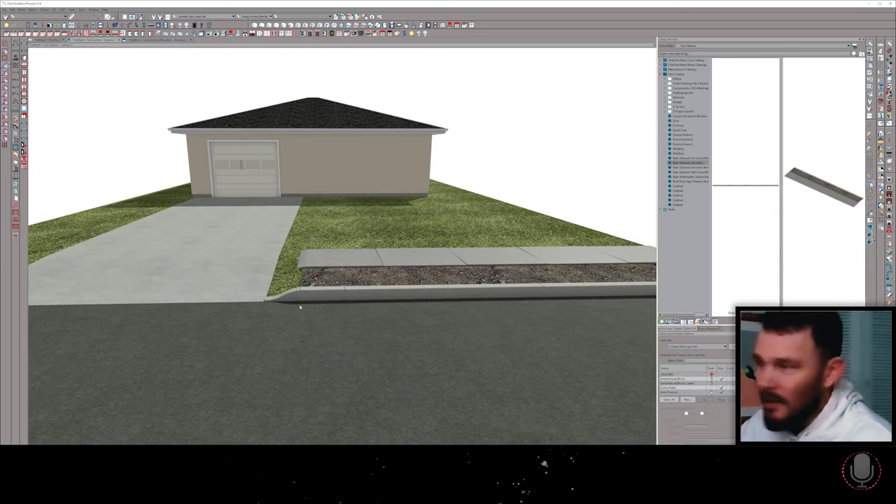
- In the camera view, draw a rectangular terrain feature over the front lawn between the driveway, house and sidewalk, and select it
middle_drag(300, 307, 299, 293)
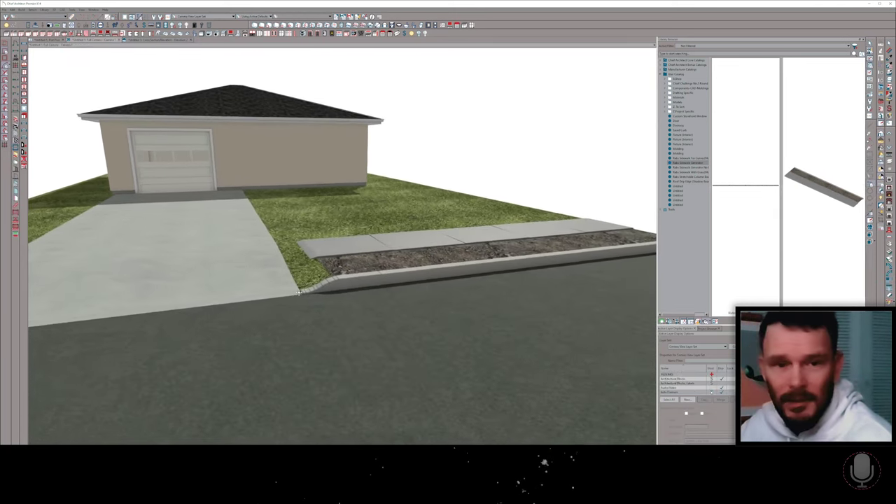
drag(298, 292, 502, 200)
drag(498, 263, 328, 288)
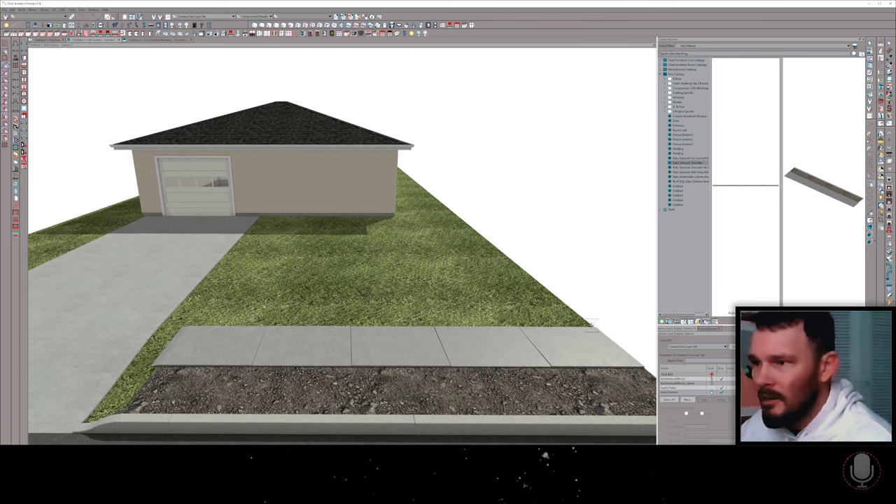
mouse_move(596, 309)
mouse_down()
mouse_move(237, 236)
mouse_move(260, 217)
mouse_up()
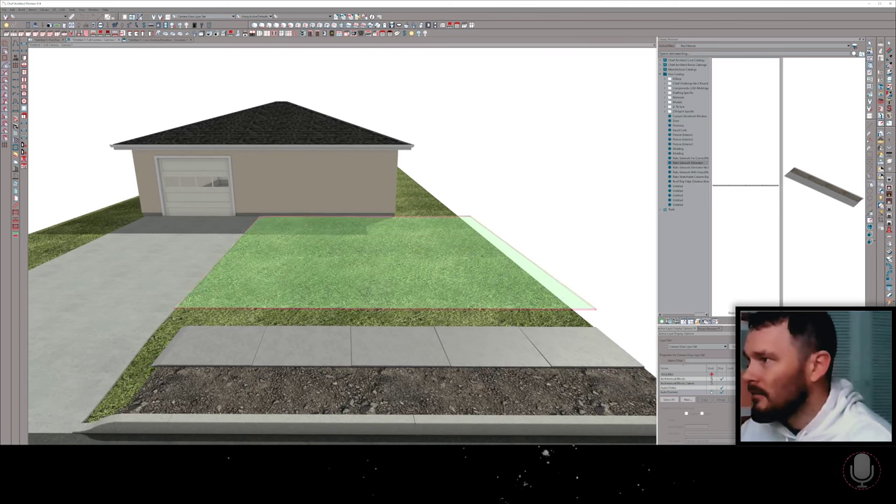
click(300, 285)
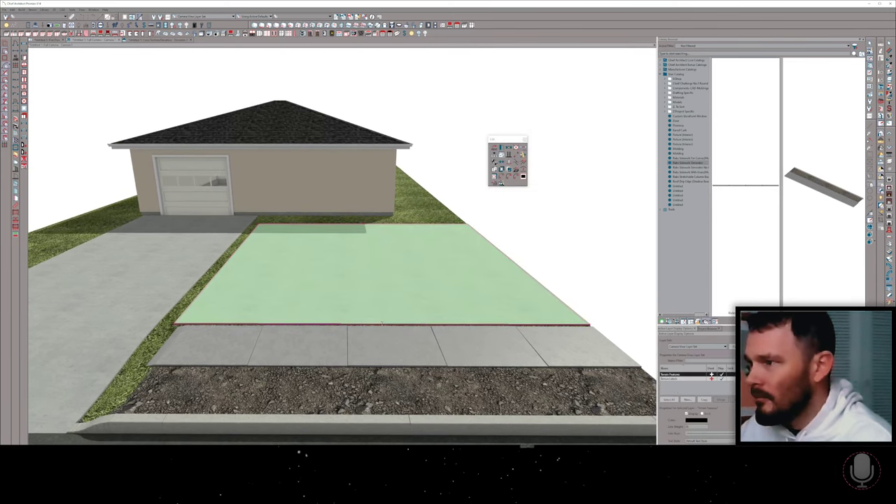
- Stretch the terrain feature's edges to meet the back of the sidewalk and the side of the driveway
drag(380, 323, 380, 326)
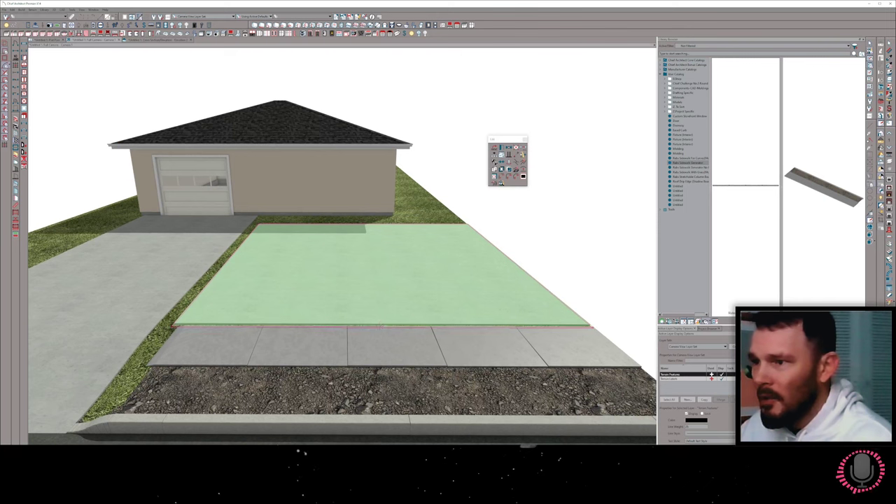
middle_drag(284, 264, 236, 255)
drag(229, 263, 218, 261)
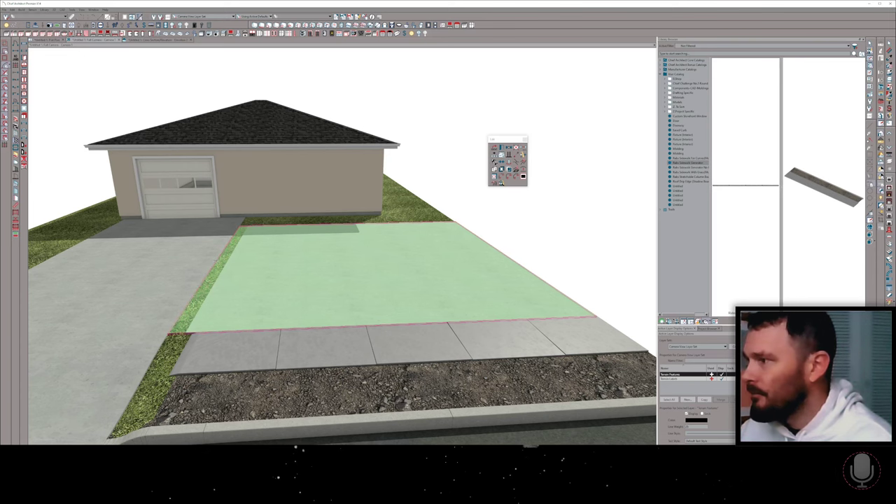
- Deselect the fitted terrain feature over the front lawn and give it a solid bright pink material
middle_drag(216, 261, 193, 262)
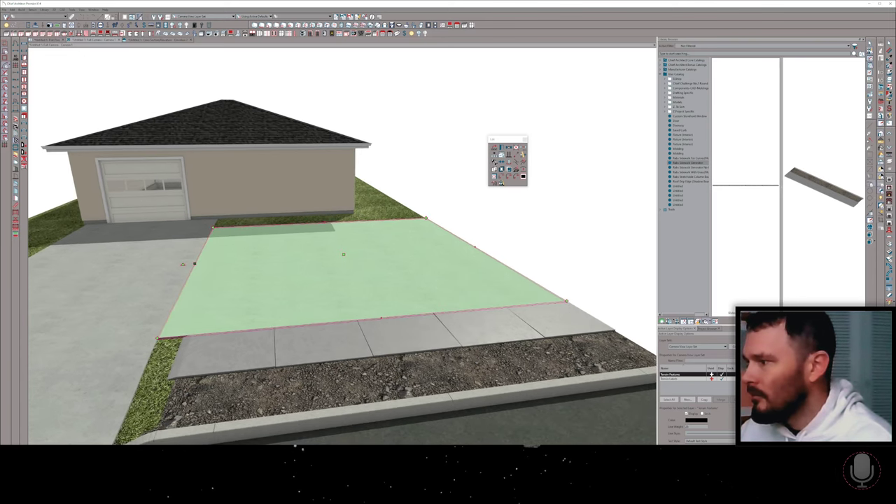
click(290, 341)
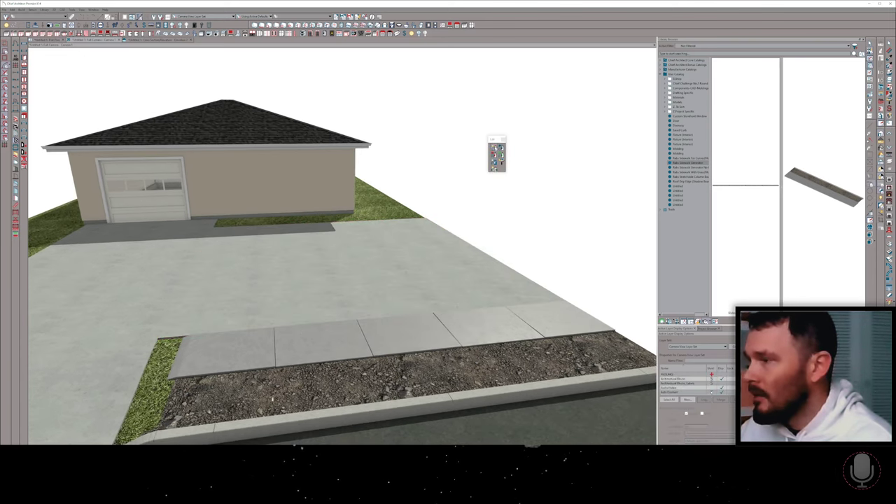
middle_drag(270, 397, 326, 358)
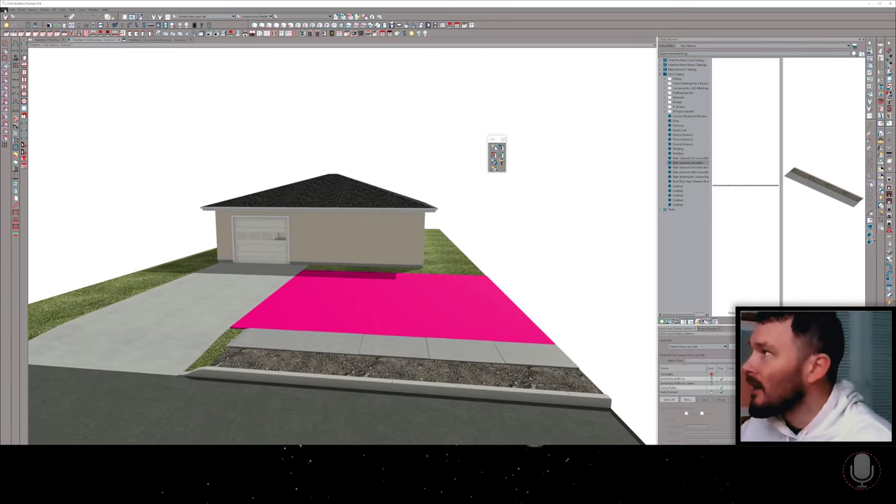
- Export the 3D view as a COLLADA model named Curb Test into the Send and Delete folder
click(4, 9)
mouse_move(21, 102)
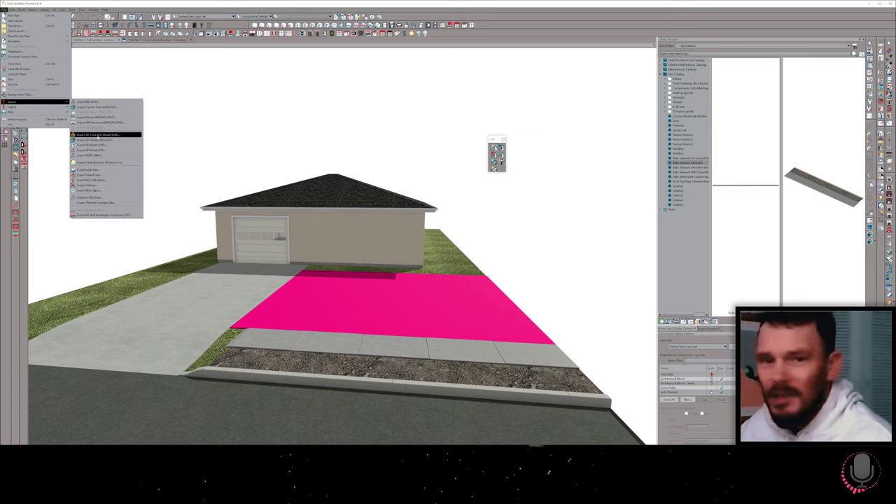
click(98, 135)
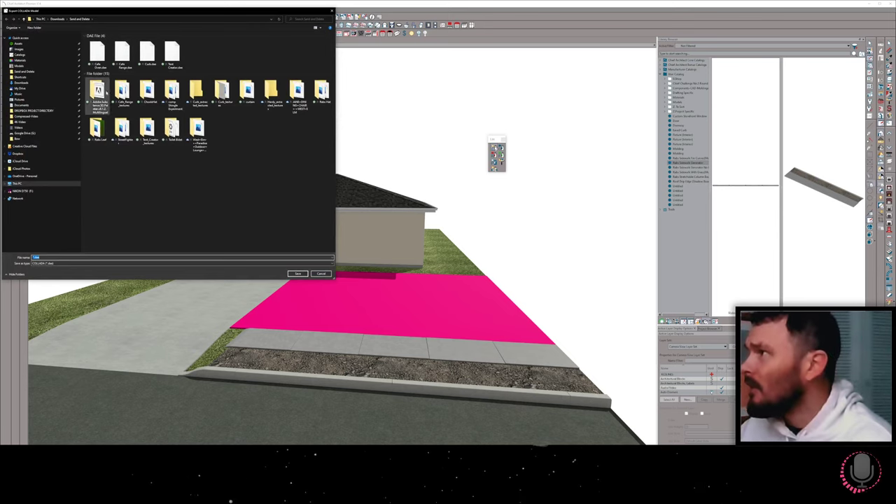
text(Curb)
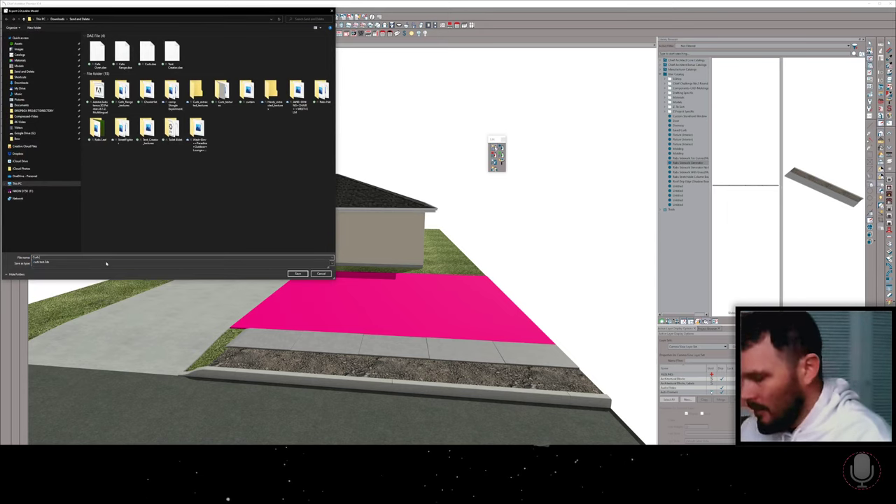
text( Test)
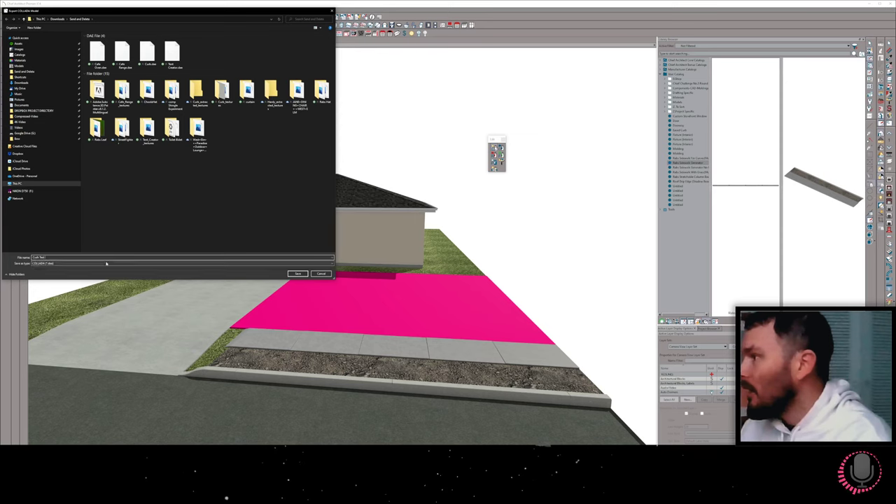
click(296, 273)
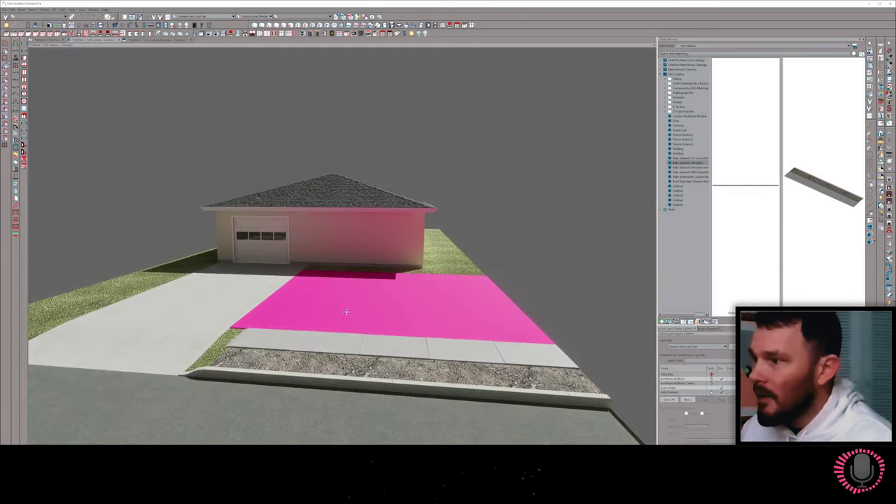
- View the lot from a low street-level angle and return the camera view to standard rendering
middle_drag(346, 312, 342, 315)
drag(343, 315, 344, 317)
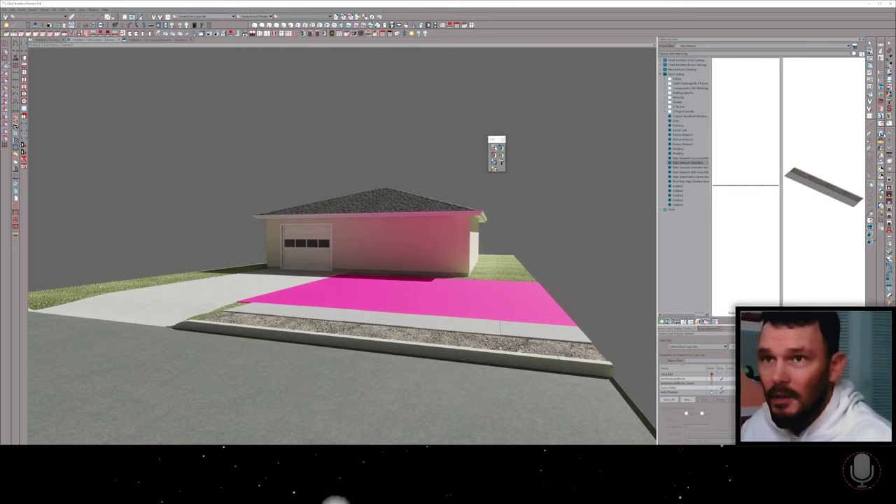
click(871, 135)
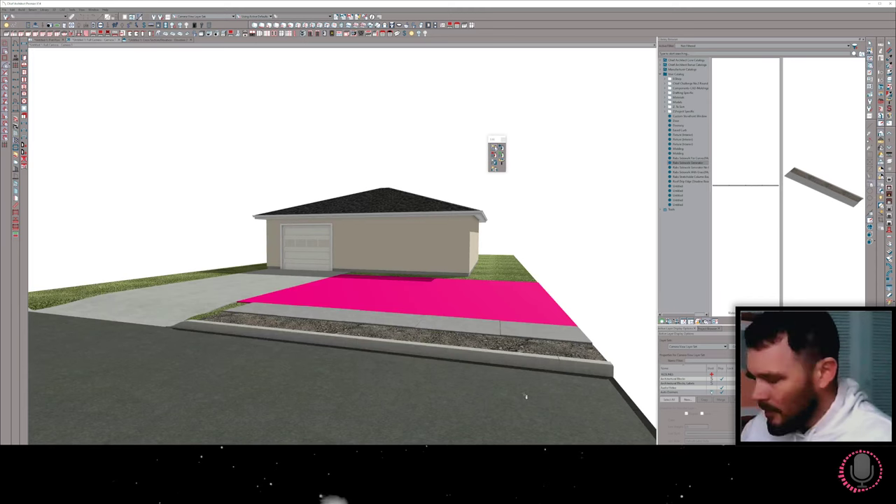
- Switch to Twinmotion and choose the Curb Test DAE file from the Send and Delete folder as the geometry to import
key(alt+Tab)
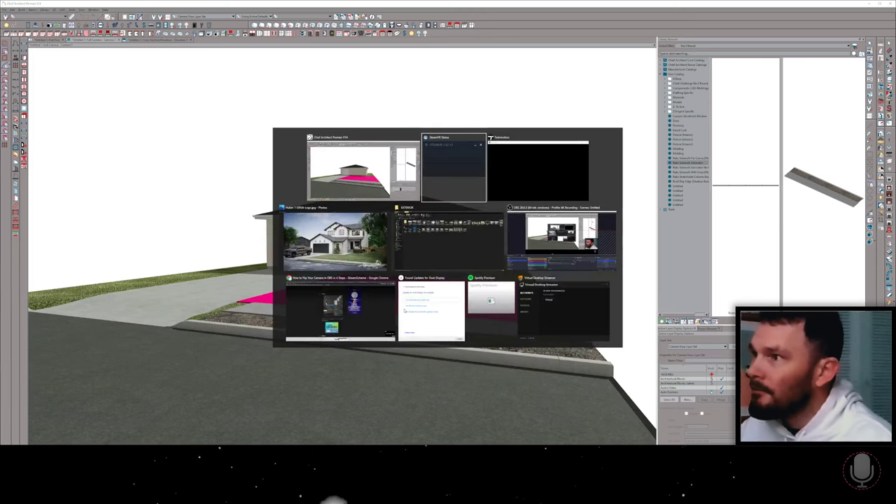
key(alt+Tab)
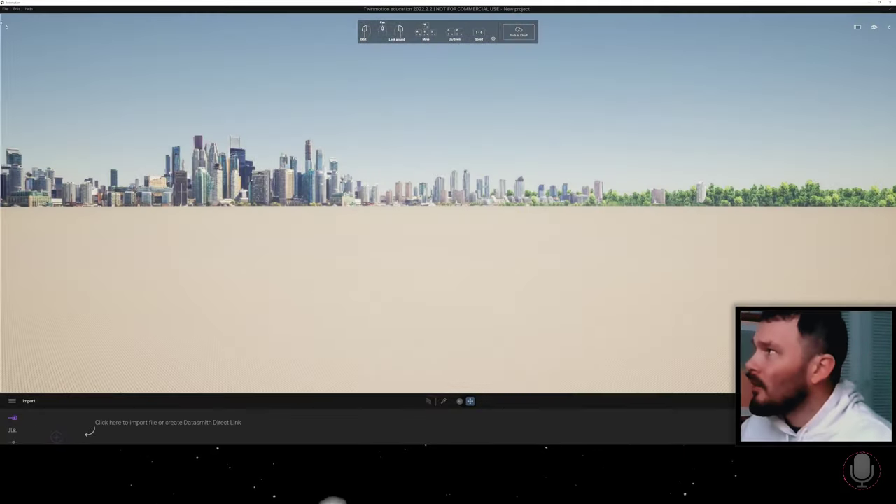
click(5, 8)
click(21, 78)
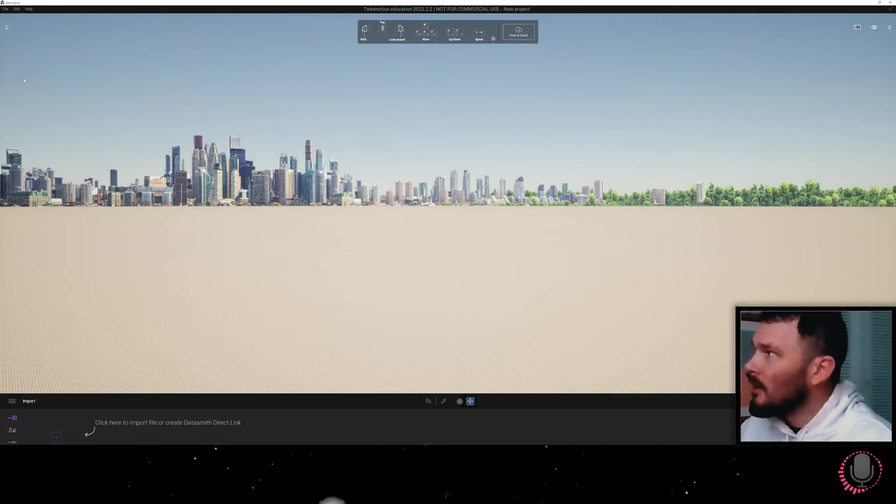
click(496, 236)
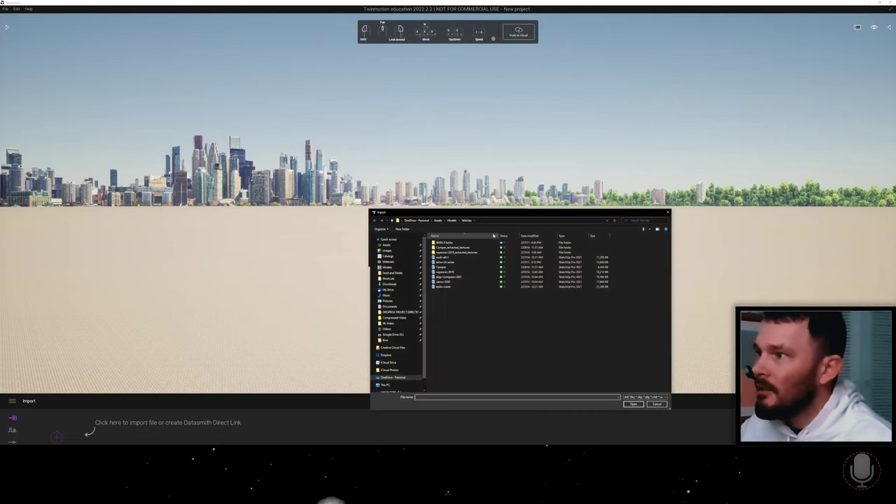
click(392, 273)
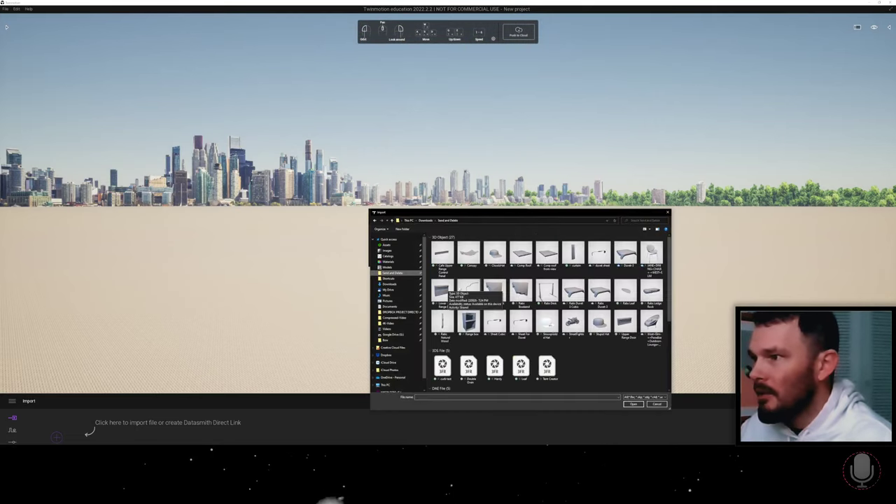
scroll(563, 318, down, 2)
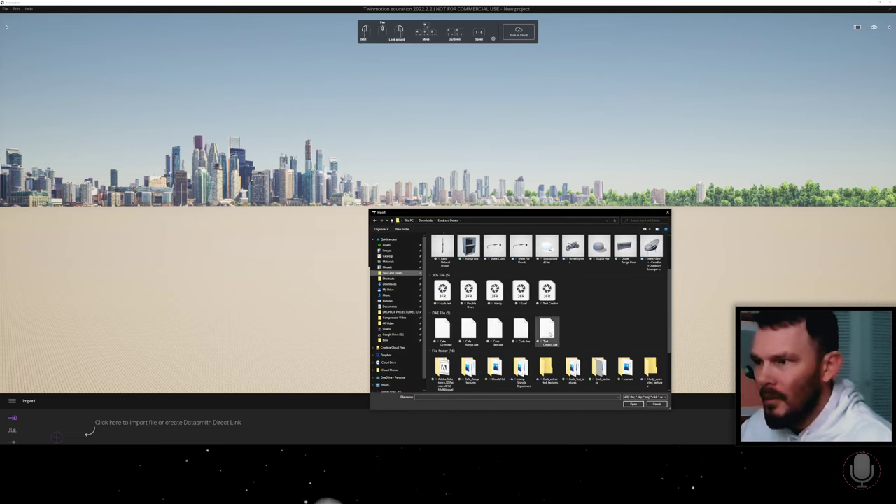
double_click(497, 334)
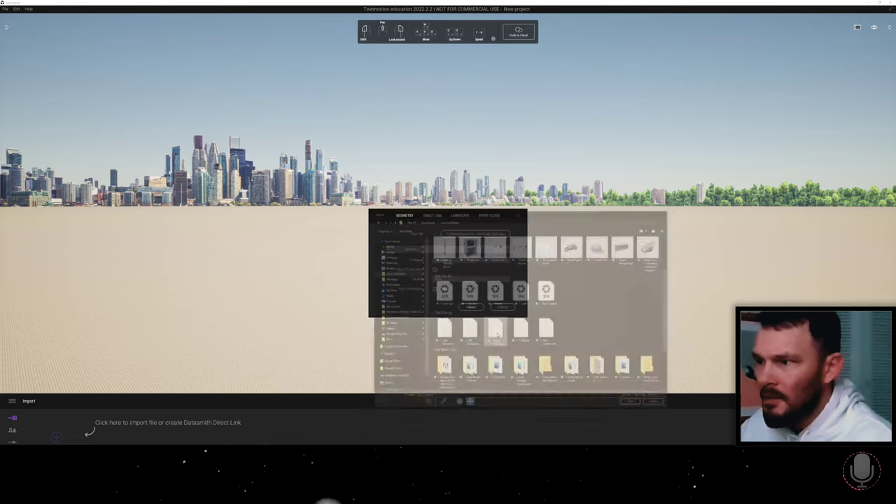
- Set the collapse option to Collapse by material and import the model
click(454, 261)
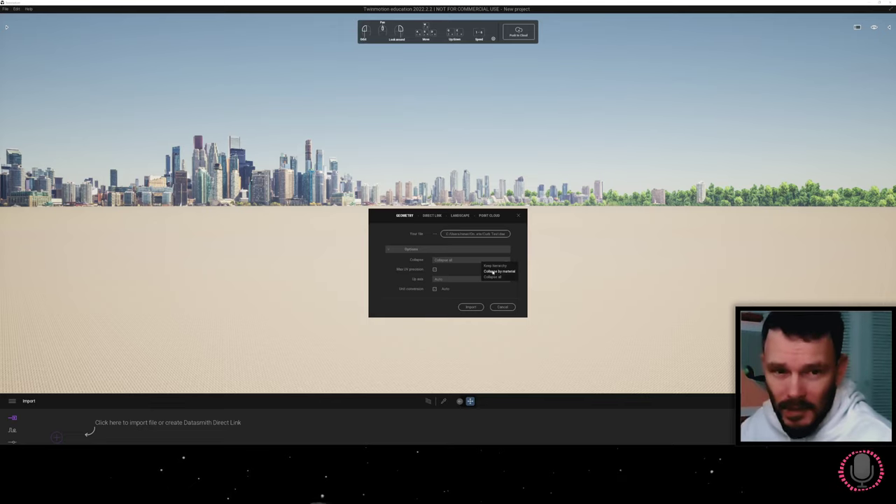
click(493, 272)
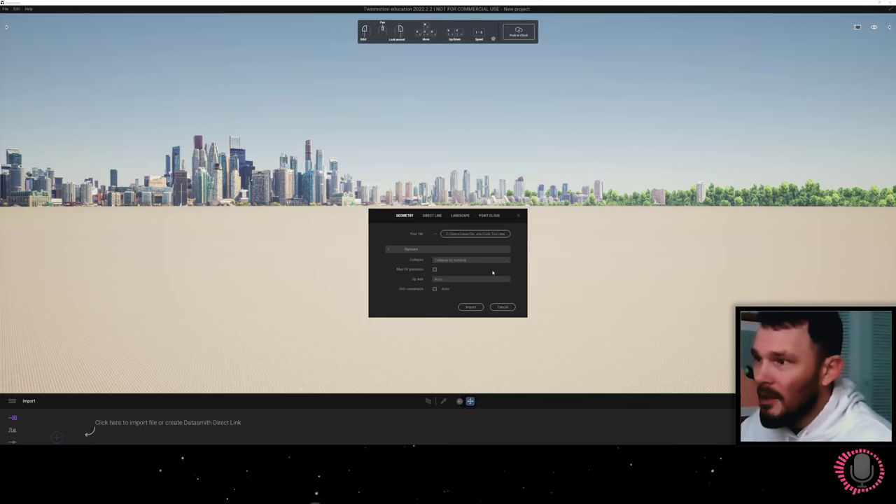
click(476, 306)
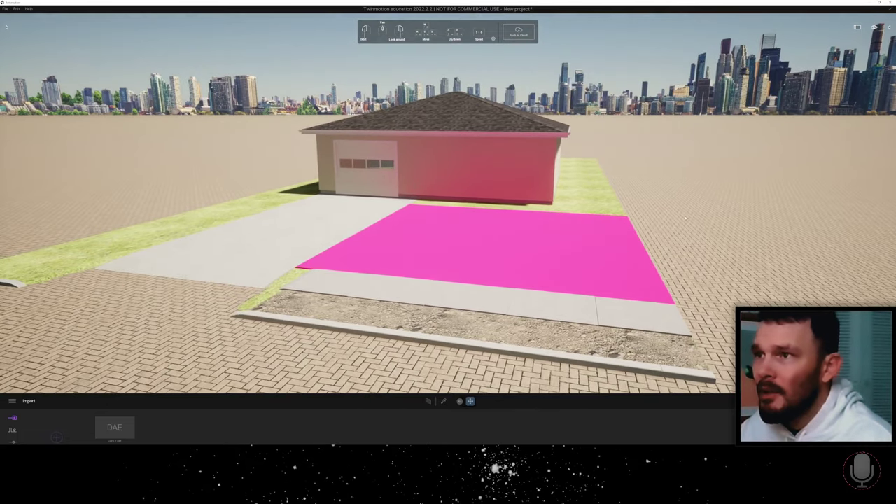
- Remove the default paved ground surrounding the imported model from view
click(685, 217)
right_click(684, 216)
click(669, 215)
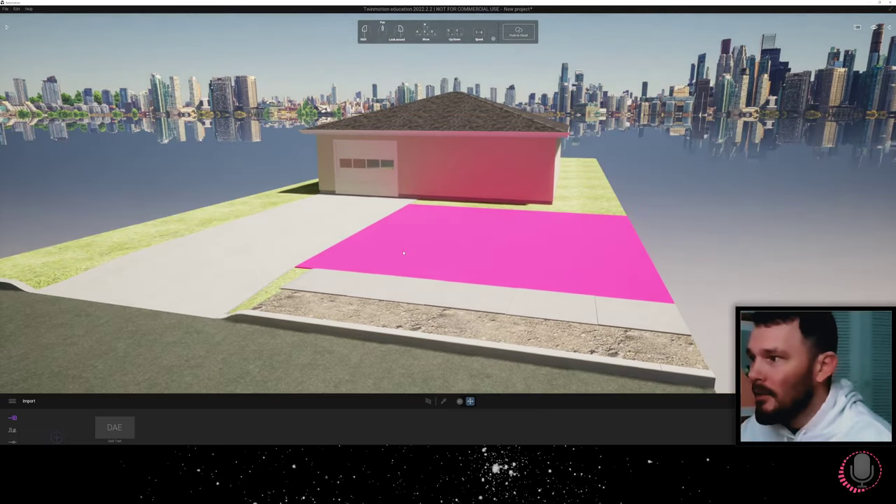
key(q)
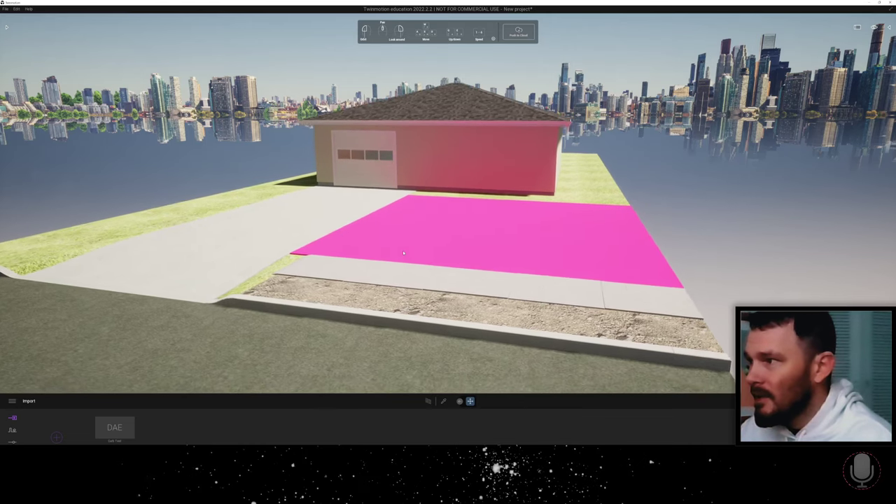
- Remove the imported model's grass terrain surface from view
click(593, 175)
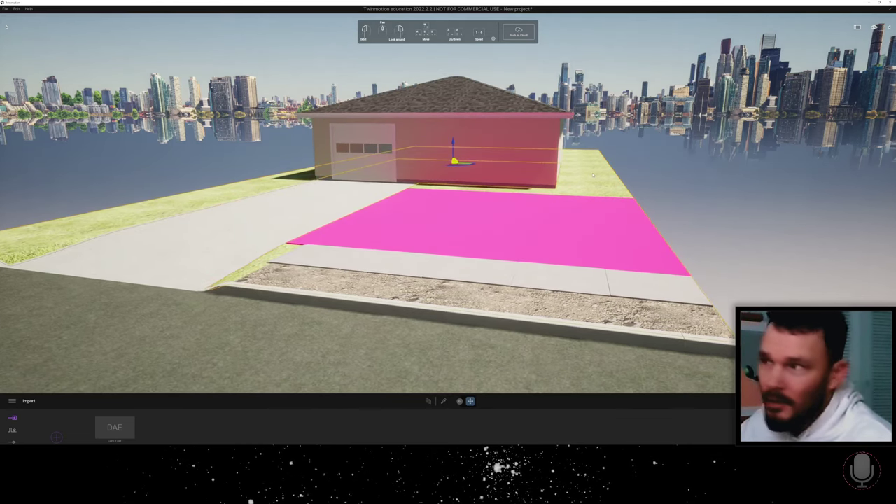
right_click(593, 175)
click(579, 173)
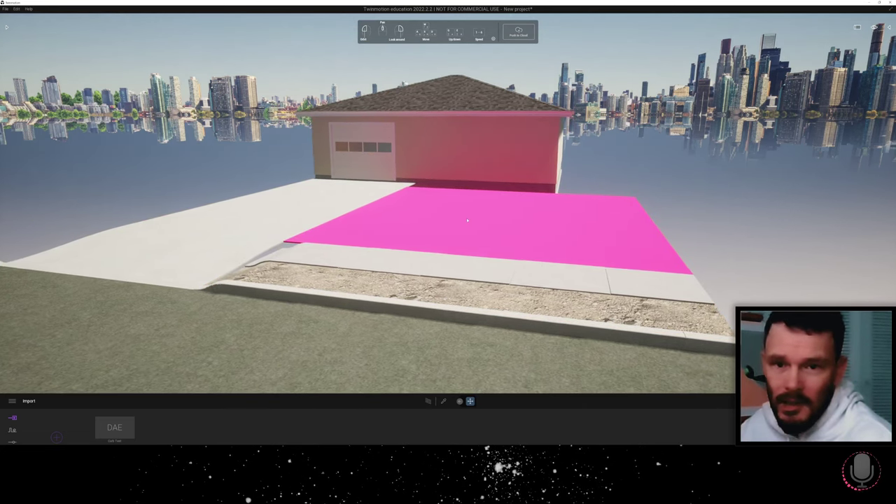
- Place the Border Grass preset from the user library's TM Models Landscaping folder on the strip between sidewalk and curb
right_drag(466, 217, 462, 221)
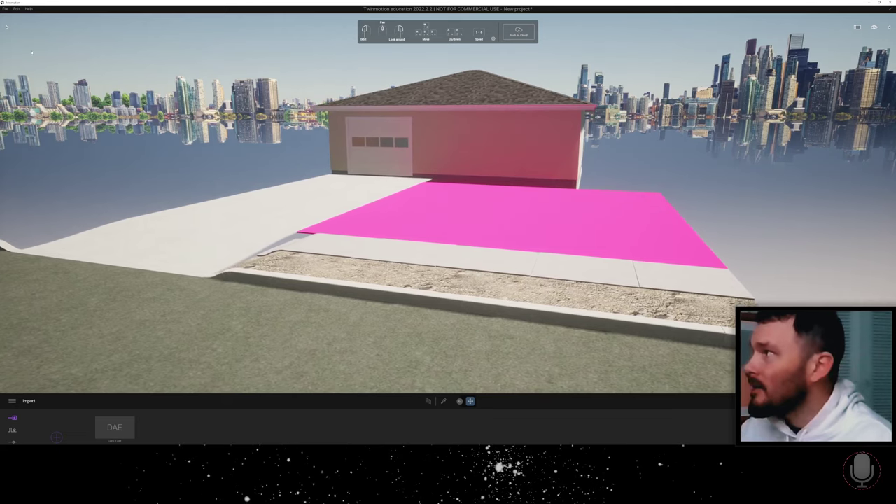
click(6, 26)
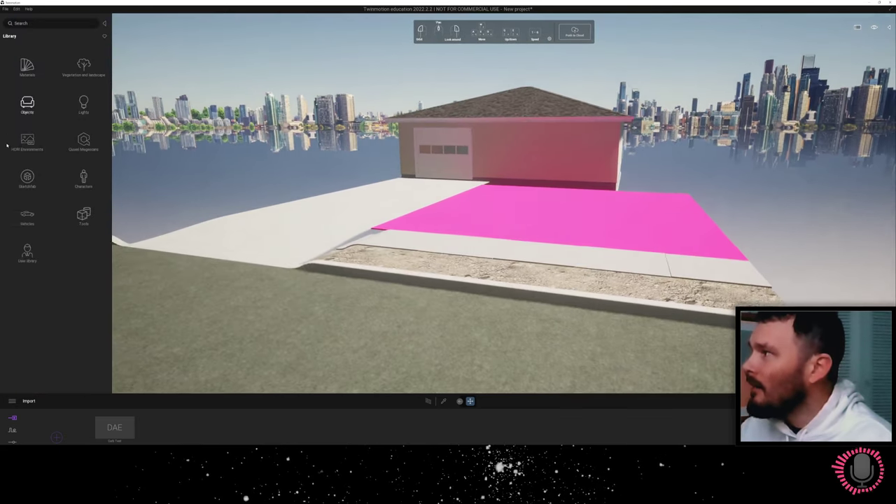
click(28, 258)
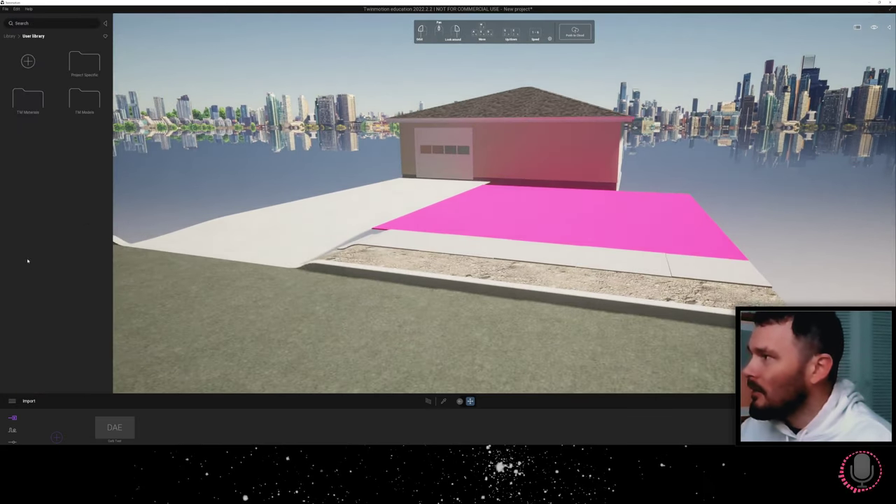
click(73, 102)
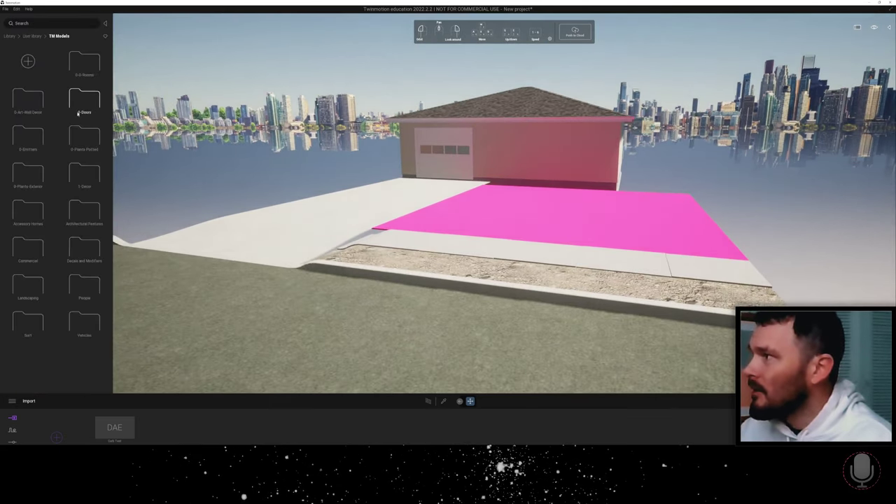
click(29, 284)
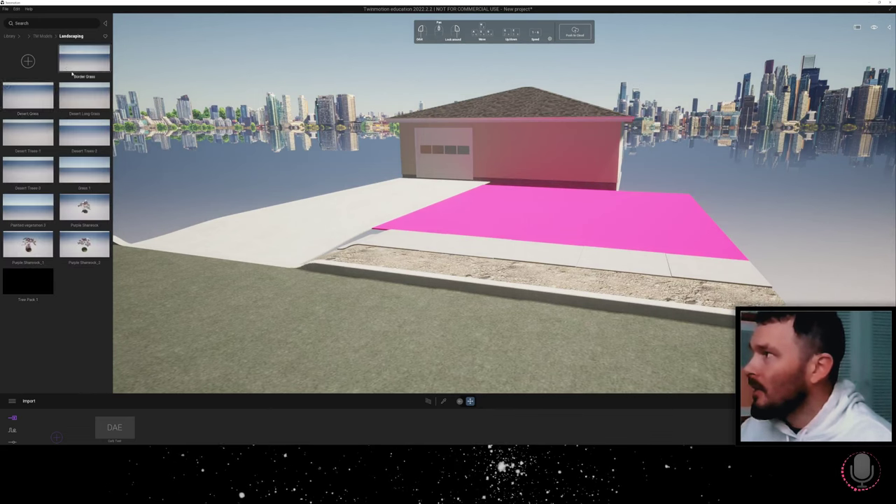
drag(82, 64, 564, 279)
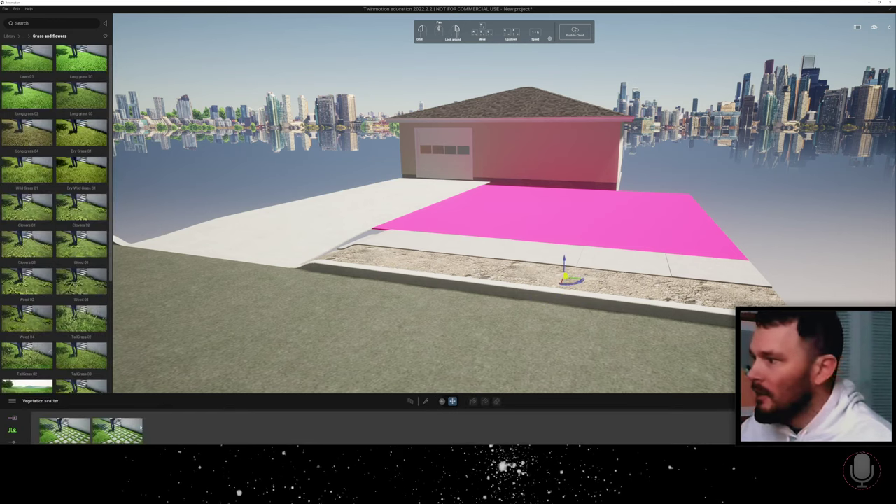
- Select both grass types of the preset and scatter them over the whole strip between the sidewalk and the curb
click(138, 428)
ctrl+click(75, 438)
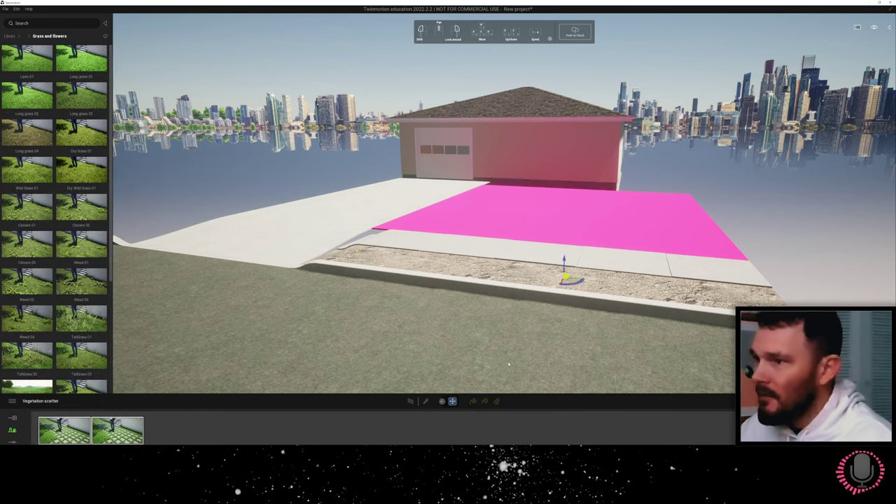
click(473, 401)
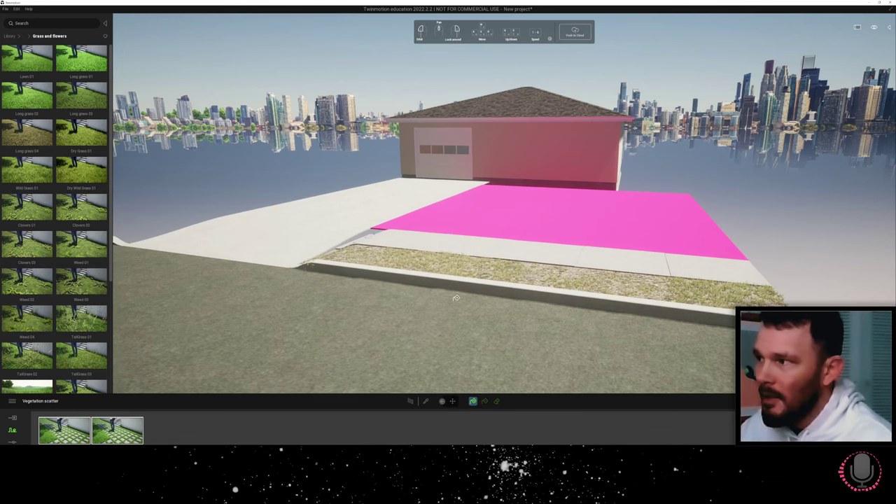
drag(462, 294, 456, 298)
- Examine the scattered grass along the curb and around its ramp down to the driveway from several street-level angles
key(d)
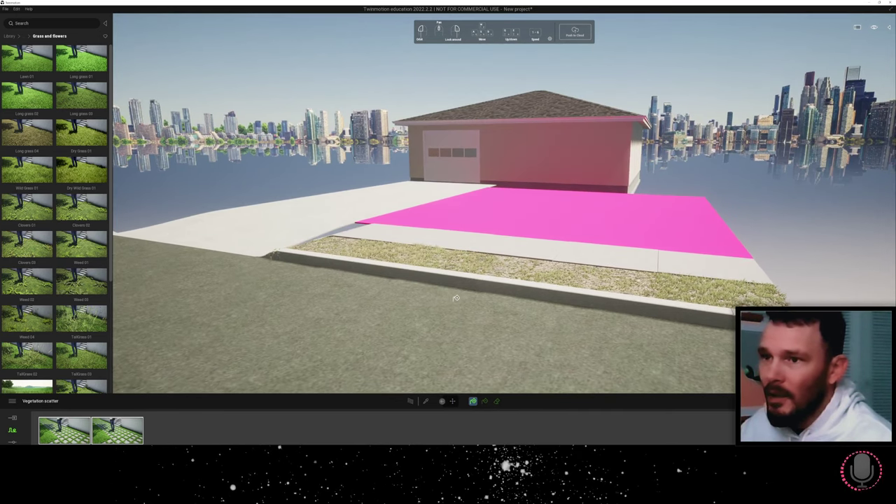
right_drag(260, 256, 282, 254)
key(a)
key(d)
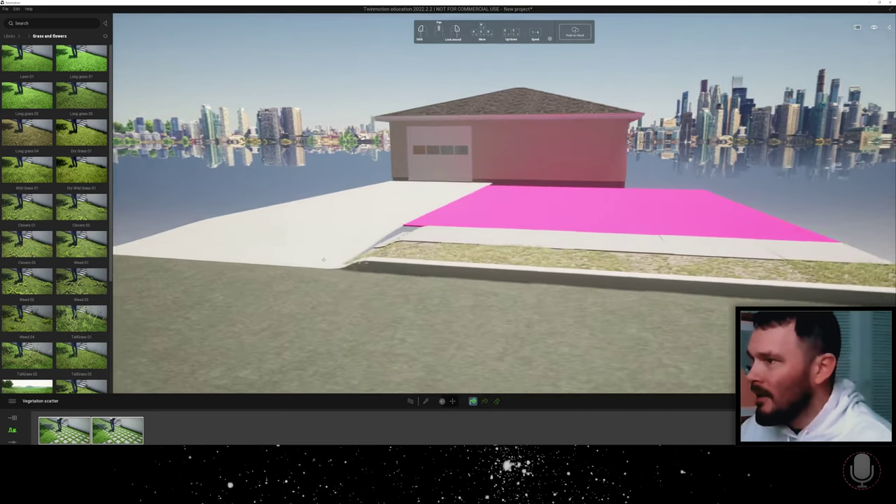
key(a)
right_drag(385, 270, 394, 284)
key(d)
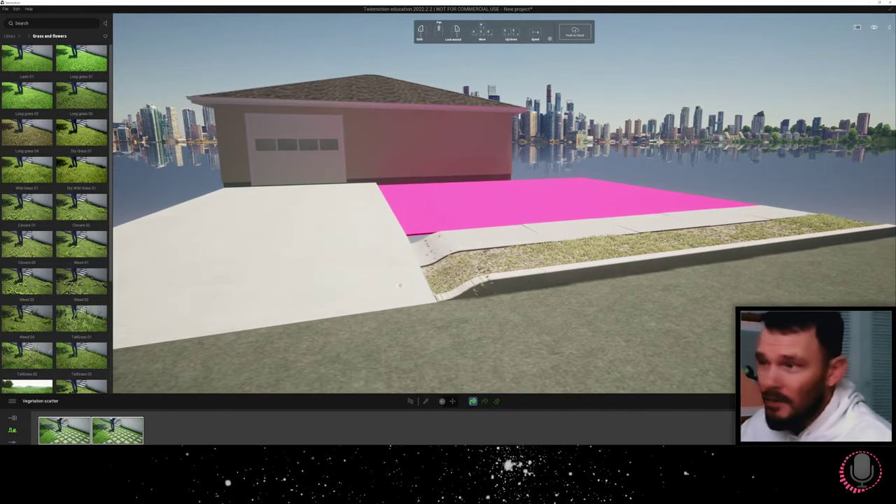
- Examine the grass strip, curb ramp and bare magenta lawn from several street-level viewpoints along the front of the lot
key(d)
right_drag(400, 285, 401, 269)
key(d)
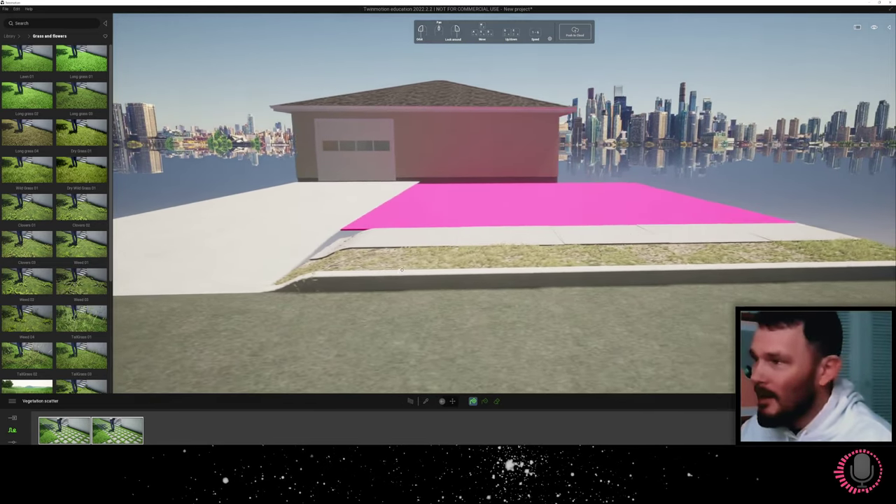
right_drag(529, 259, 524, 259)
key(a)
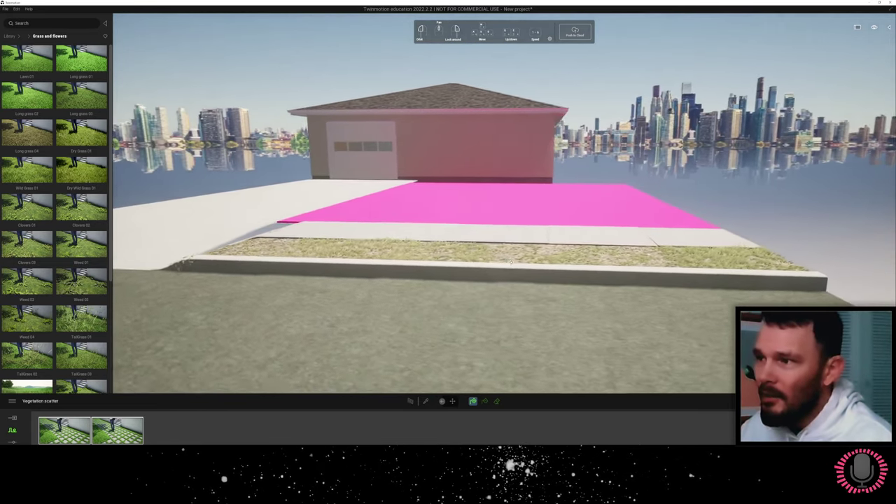
key(a)
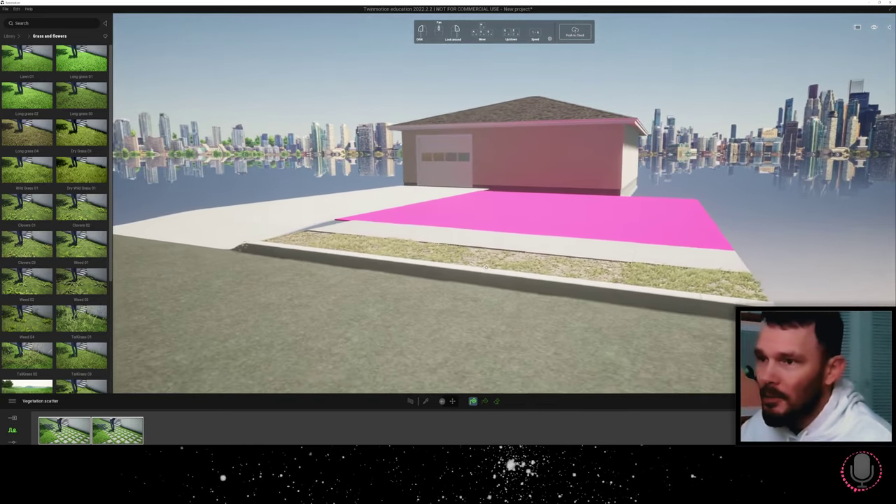
key(a)
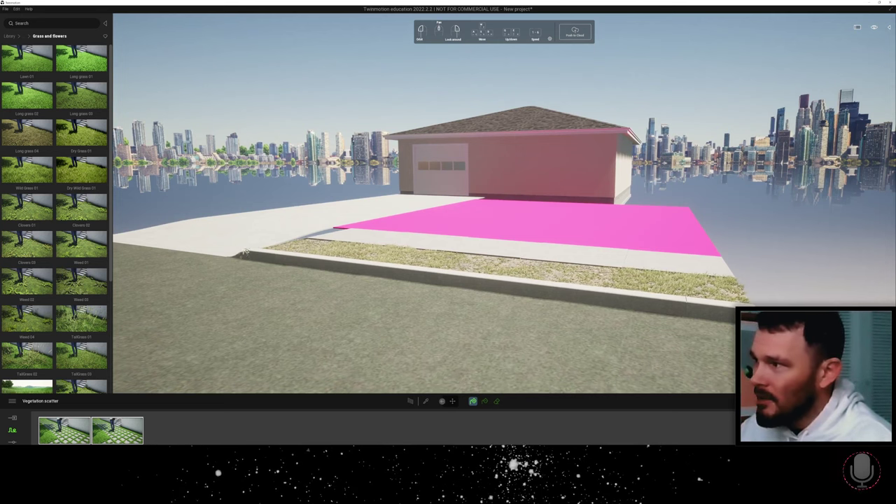
drag(245, 251, 256, 255)
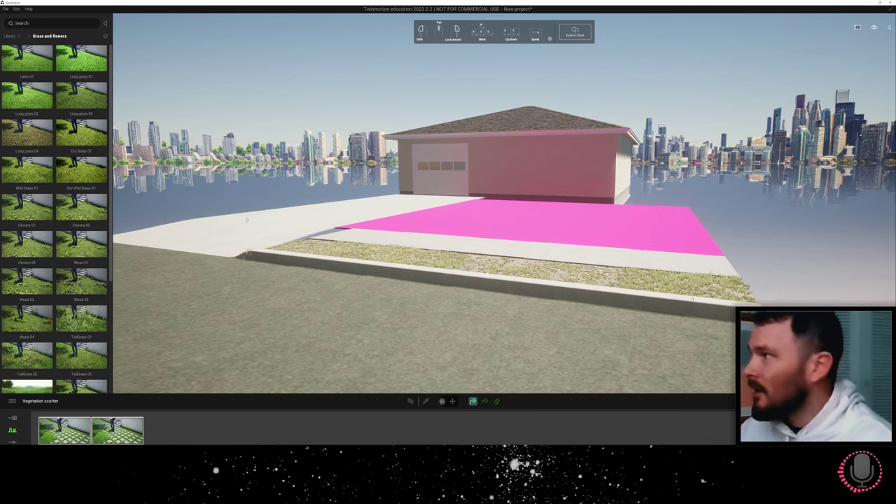
- Place the Painted vegetation 3 preset from the user library's TM Models Landscaping folder on the magenta lawn
click(10, 36)
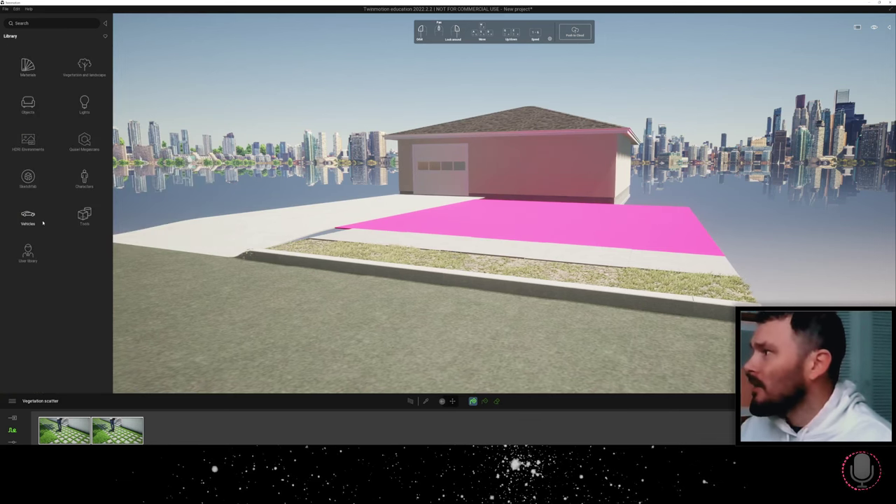
click(28, 251)
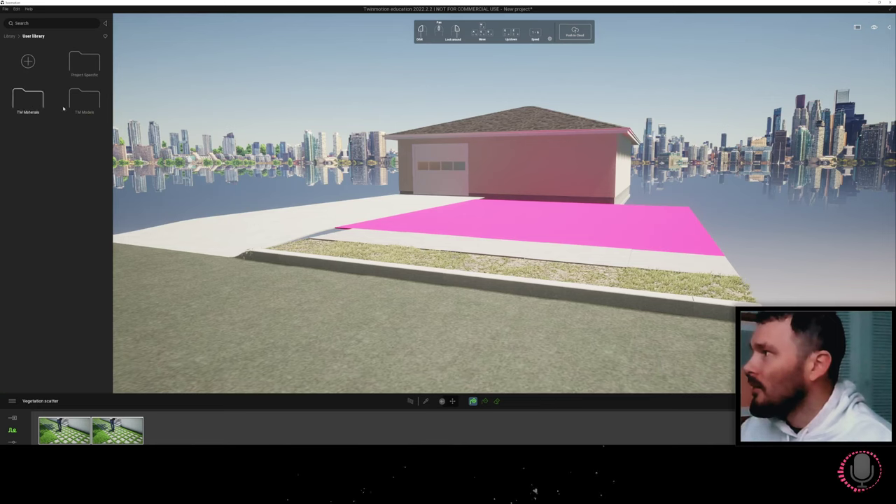
click(84, 99)
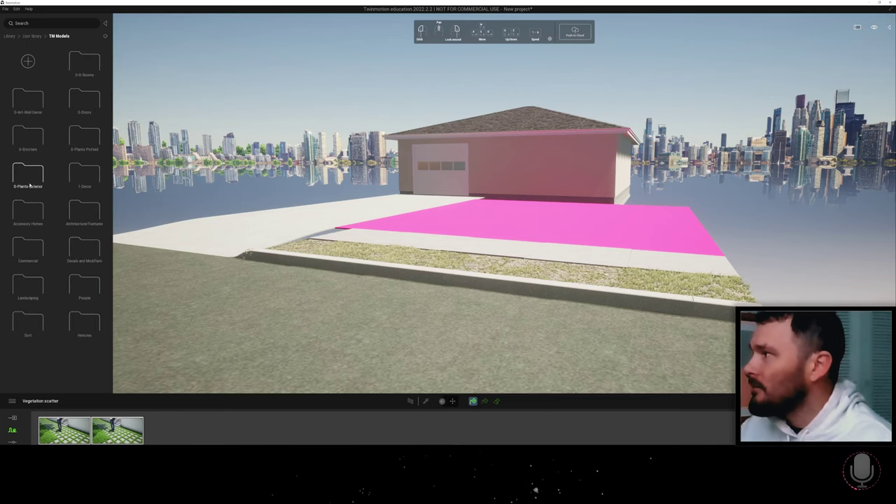
click(28, 283)
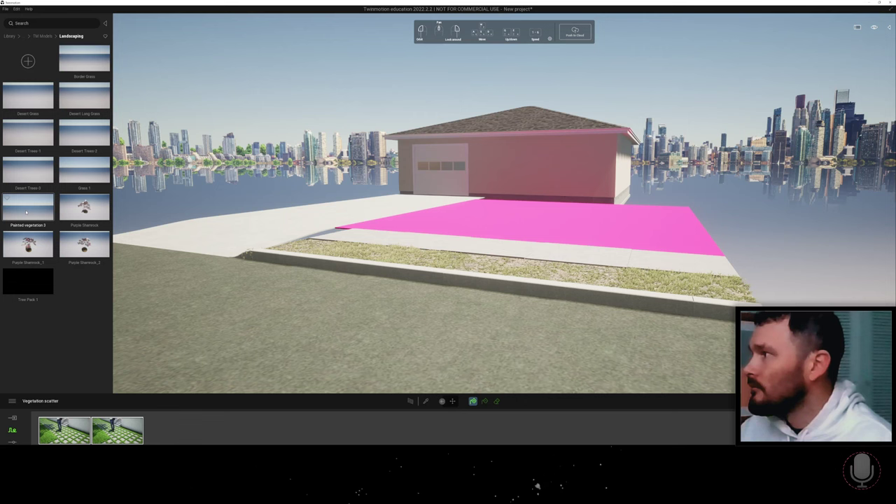
mouse_move(26, 212)
mouse_down()
mouse_move(84, 170)
mouse_move(573, 221)
mouse_up()
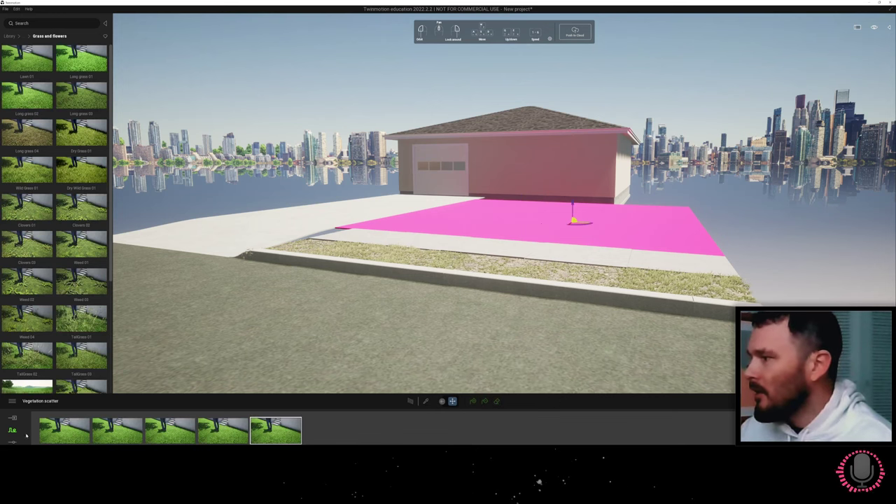
- Select all five grass types of the preset and scatter them over the whole magenta lawn surface
shift+click(49, 435)
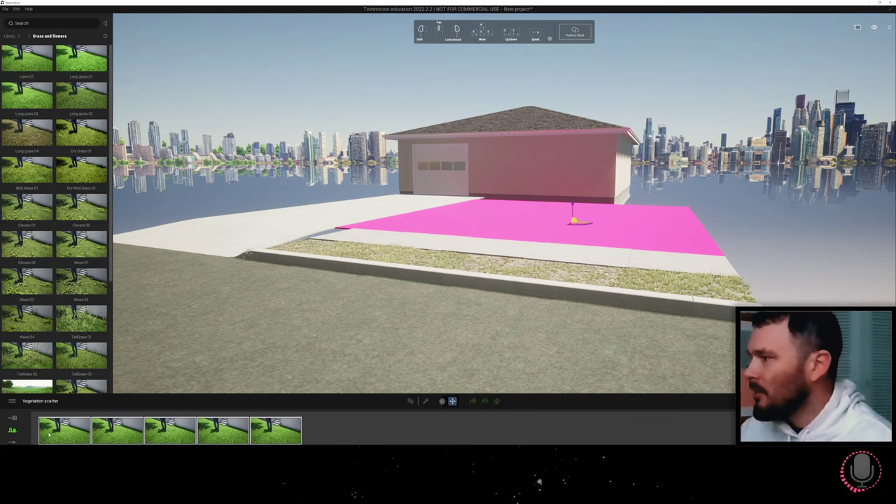
click(473, 401)
click(524, 226)
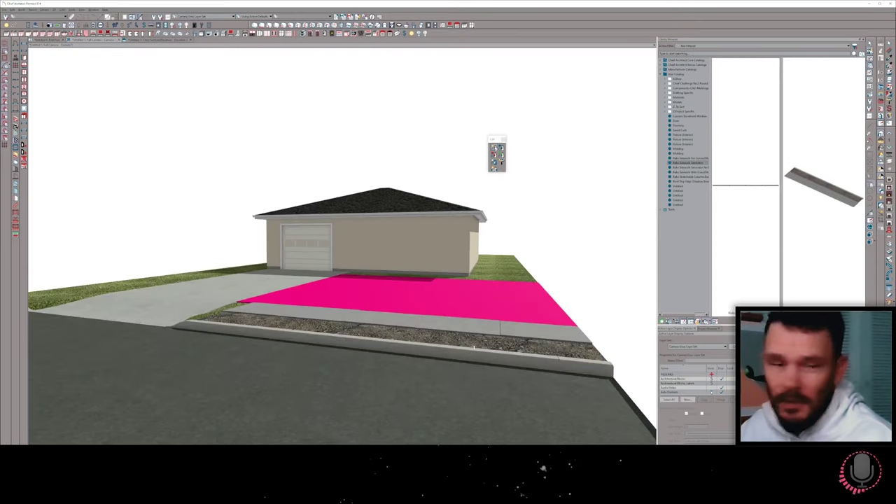
- Switch to Chef Architect and make a concentric copy of the magenta lawn terrain feature, inset by an exact distance to leave a narrow border
middle_drag(474, 347, 424, 358)
click(365, 313)
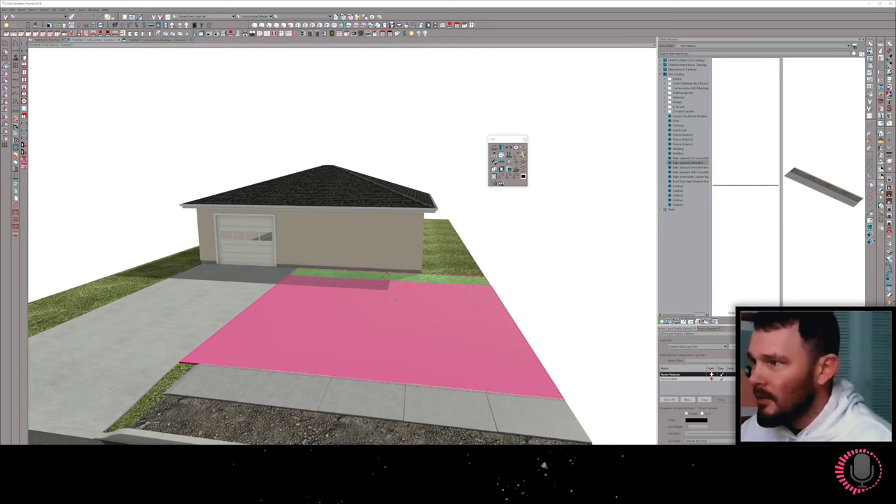
click(395, 299)
drag(387, 271, 394, 250)
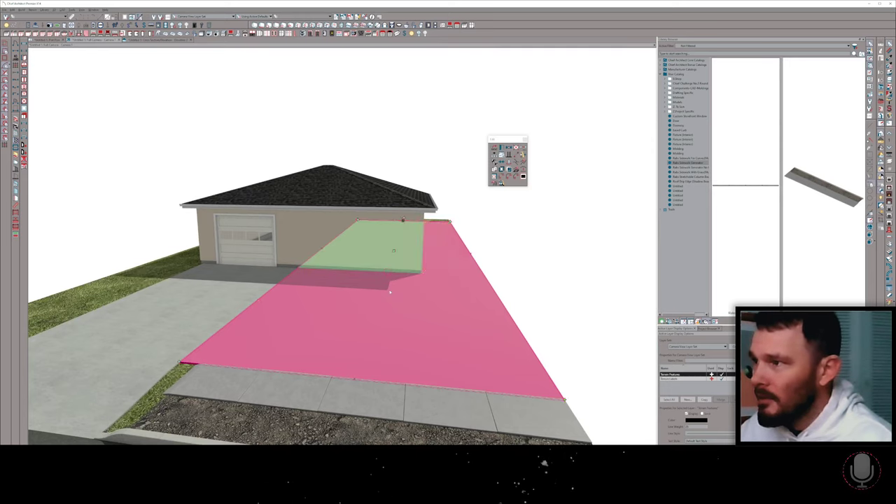
key(ctrl+c)
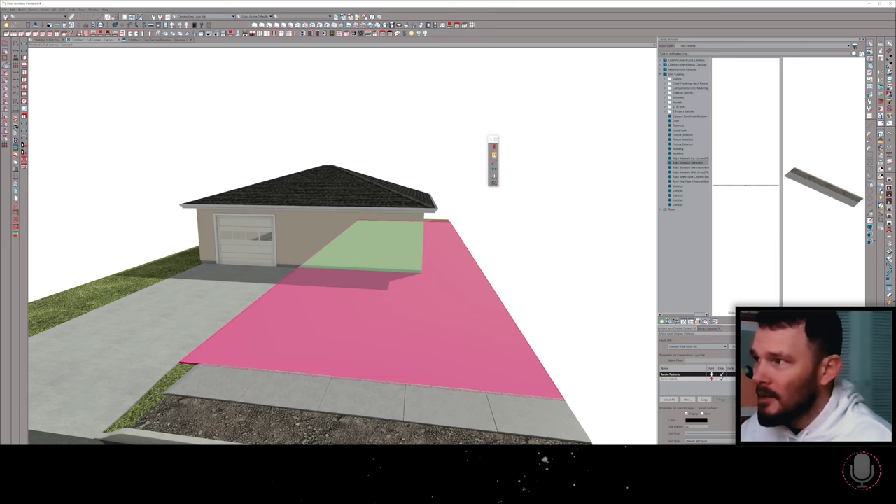
drag(379, 222, 380, 225)
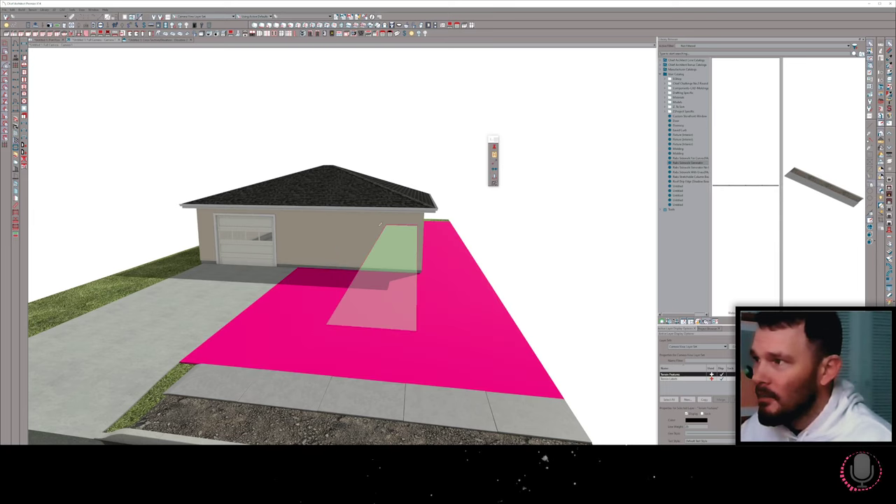
key(Tab)
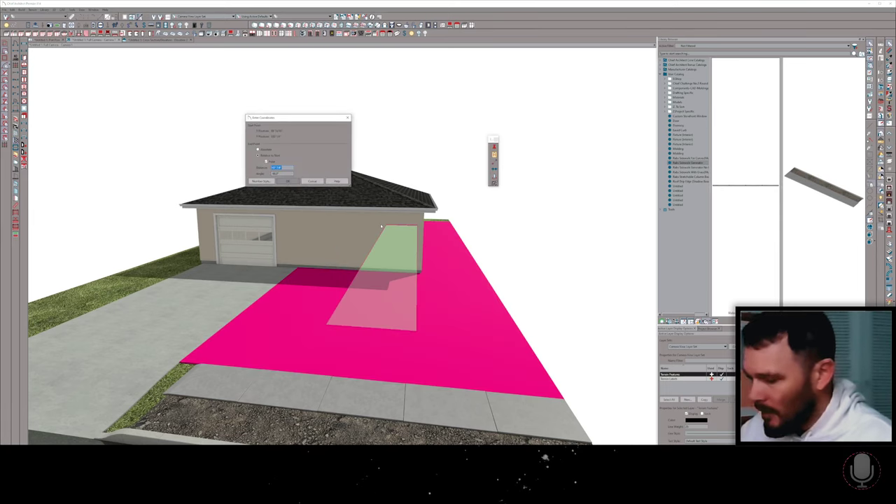
text(4)
key(Return)
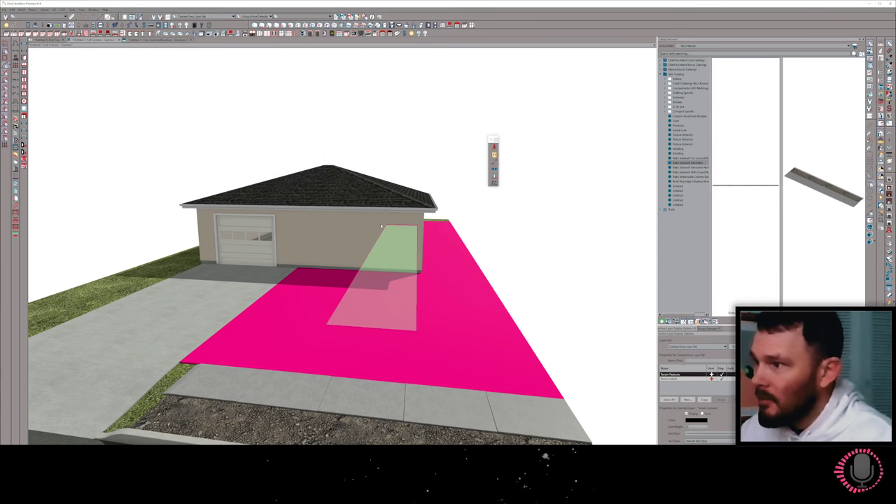
key(Escape)
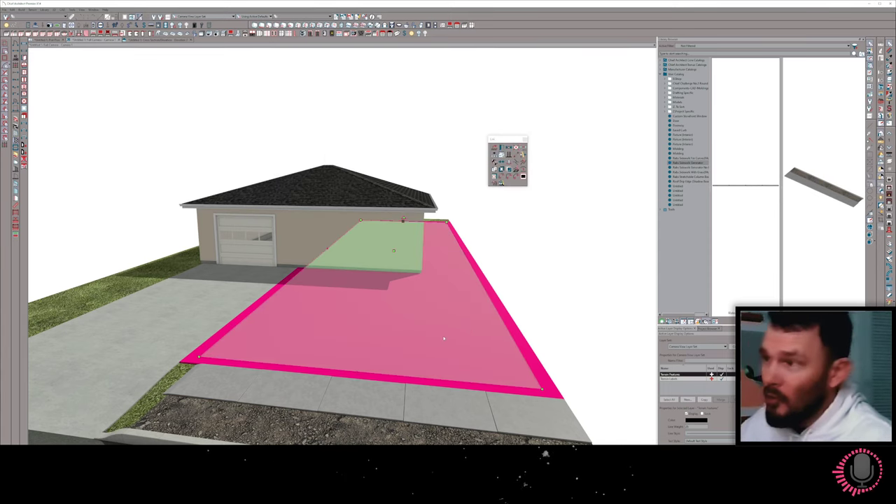
key(ctrl+c)
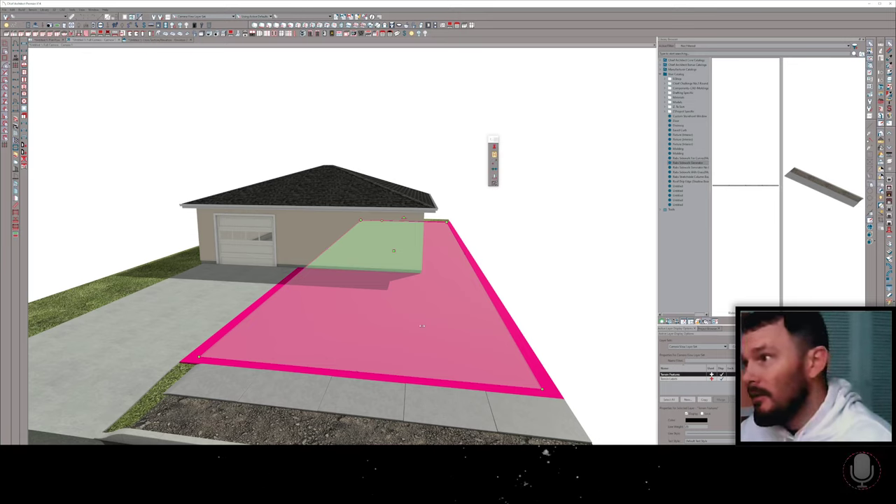
key(Escape)
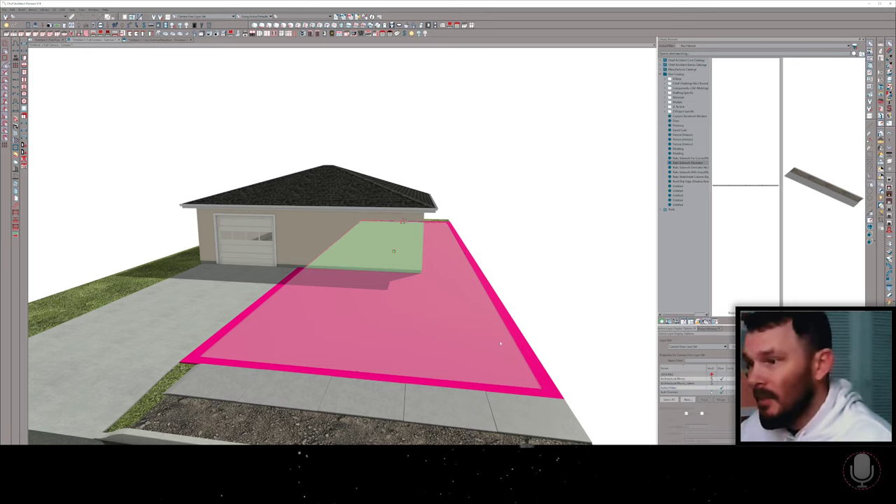
click(525, 351)
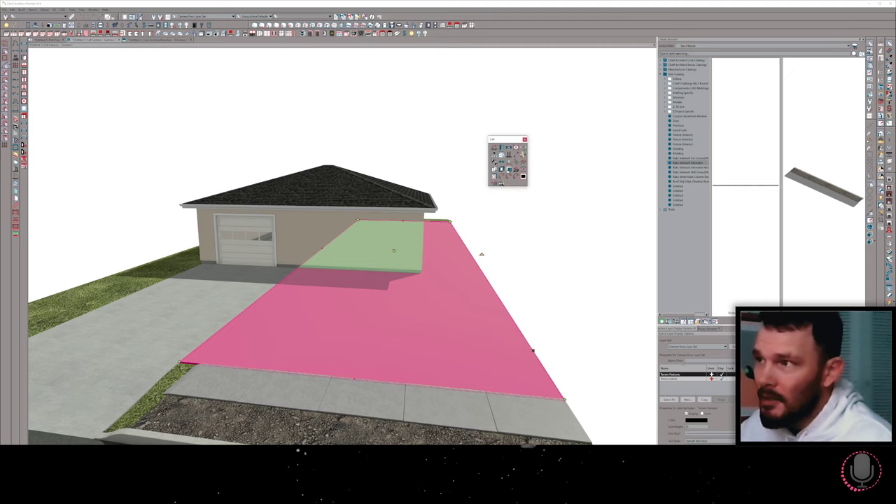
click(476, 300)
click(464, 317)
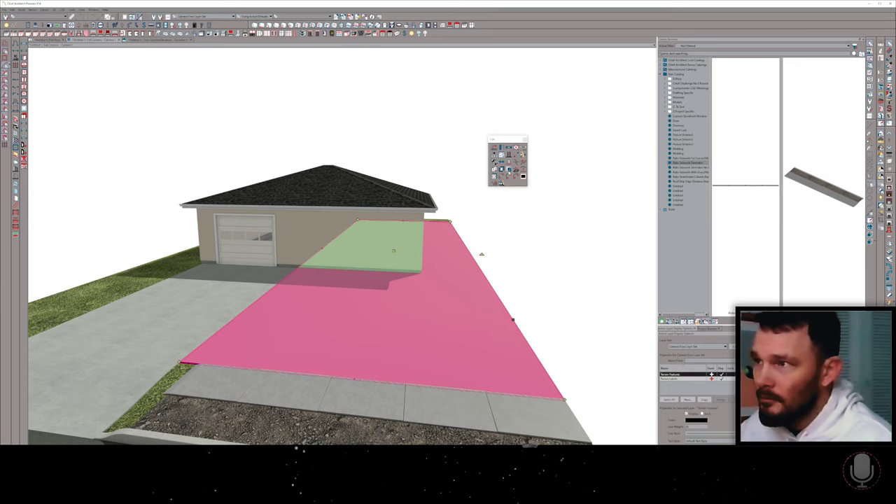
click(463, 310)
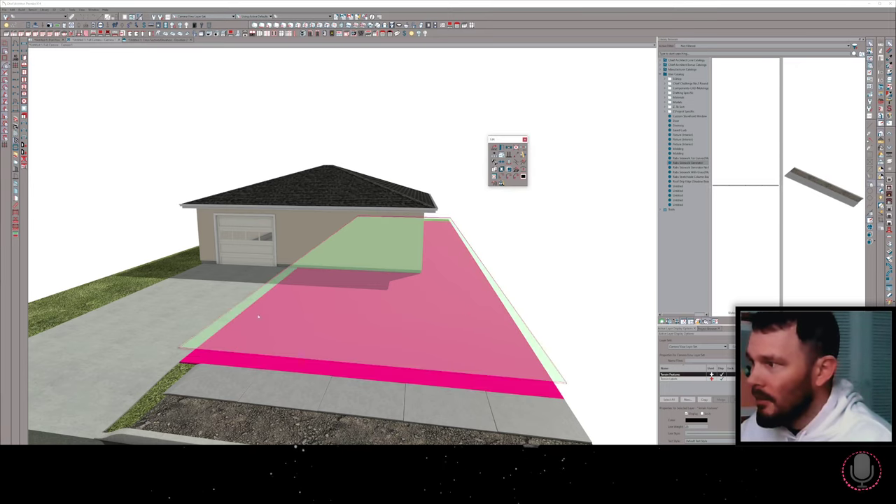
double_click(526, 362)
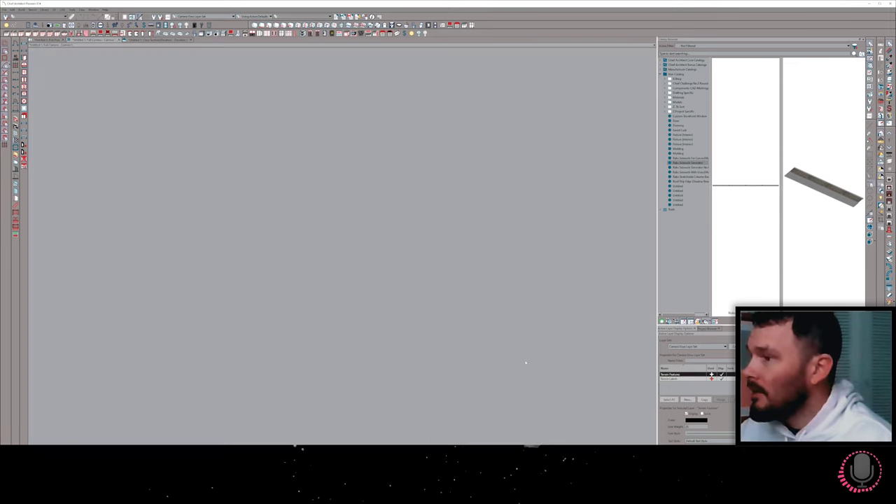
- In the plan view, cut the inset polygon out of the larger lawn terrain feature, leaving only a narrow perimeter border
key(ctrl+w)
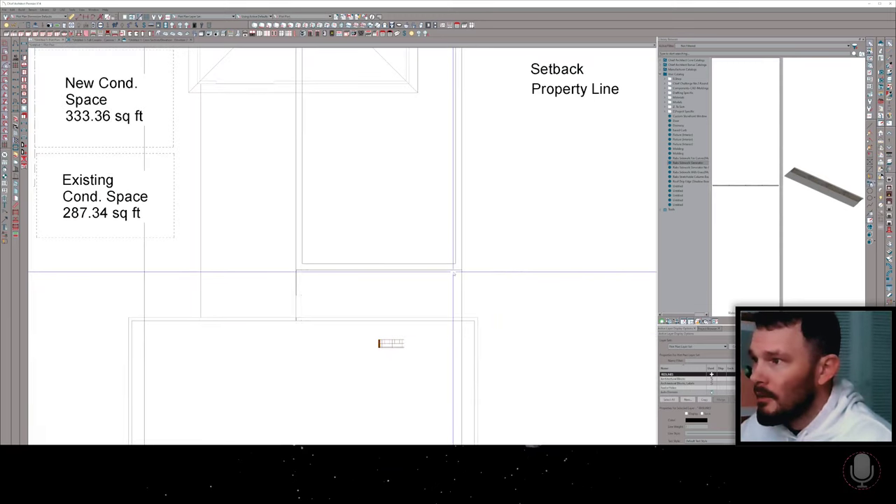
click(452, 269)
scroll(453, 269, down, 1)
middle_drag(465, 173, 459, 203)
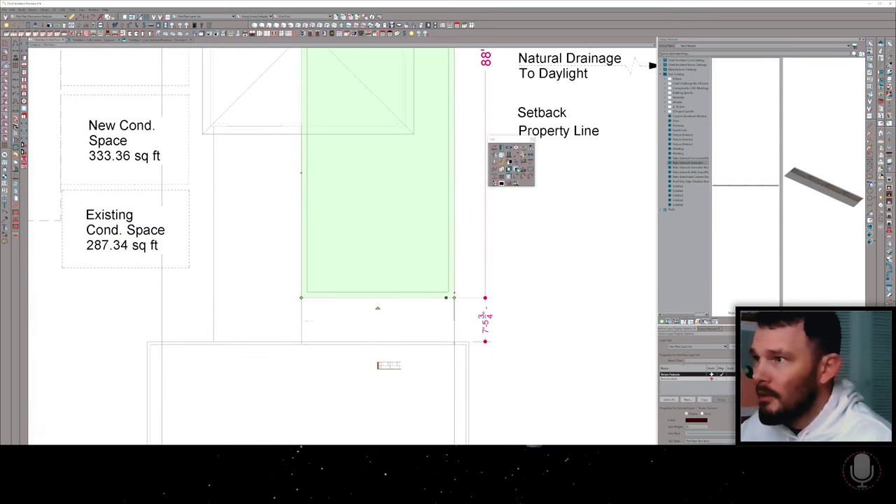
click(450, 219)
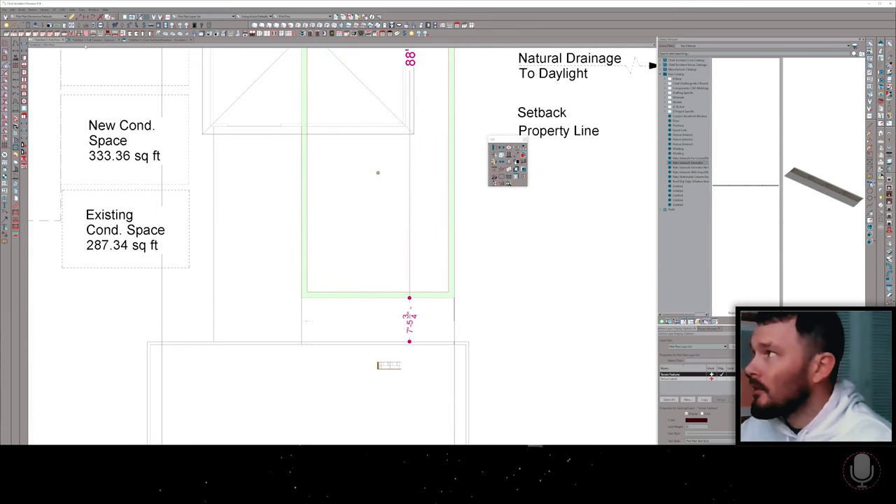
- Return to the 3D camera view and paint the inner lawn area with the bright green material
click(87, 40)
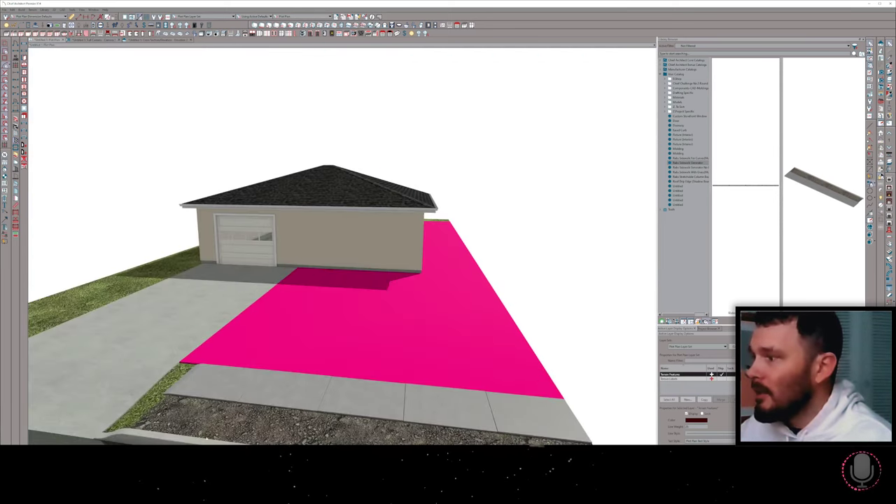
click(405, 340)
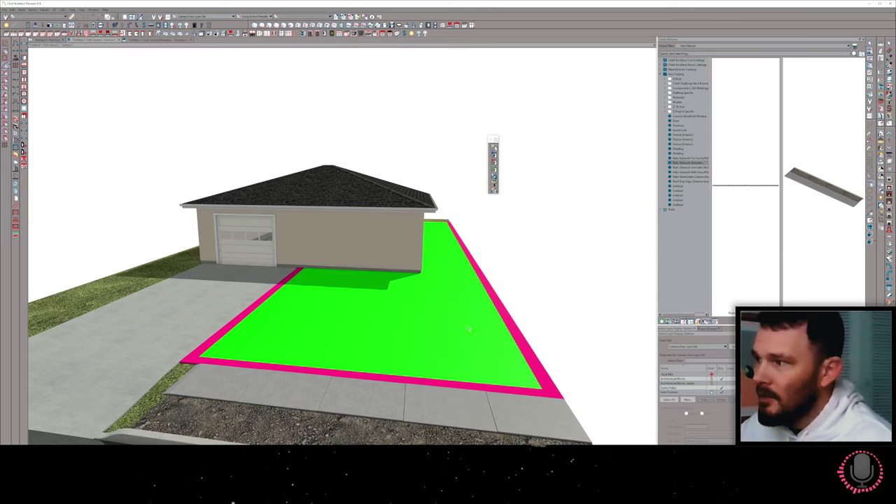
scroll(543, 315, down, 5)
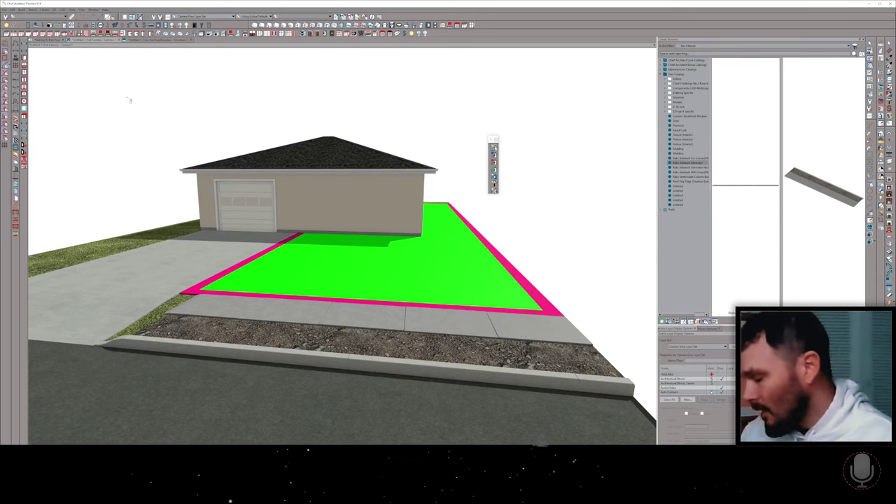
- Export the updated lot as a COLLADA model, overwriting the existing Curb Test.dae file
key(alt+f)
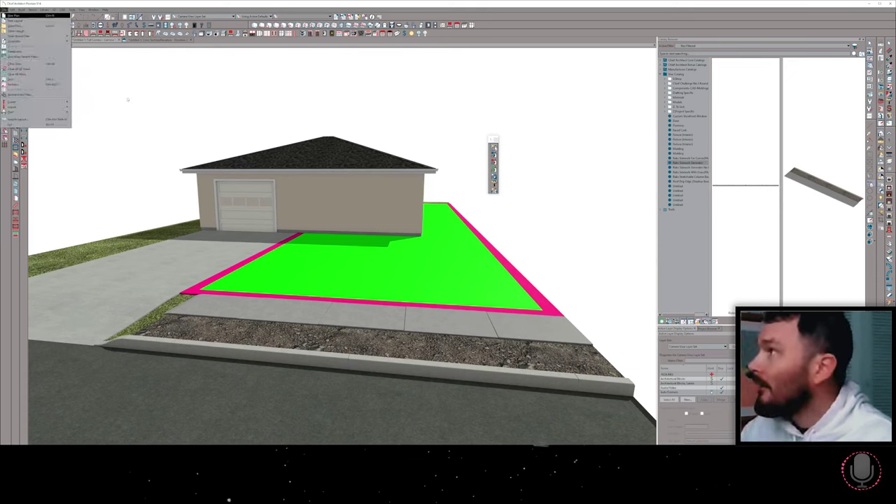
key(e)
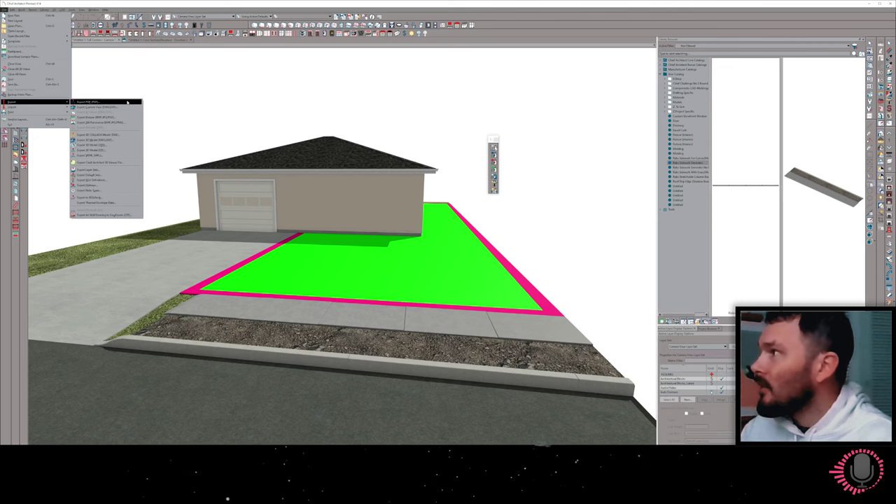
key(c)
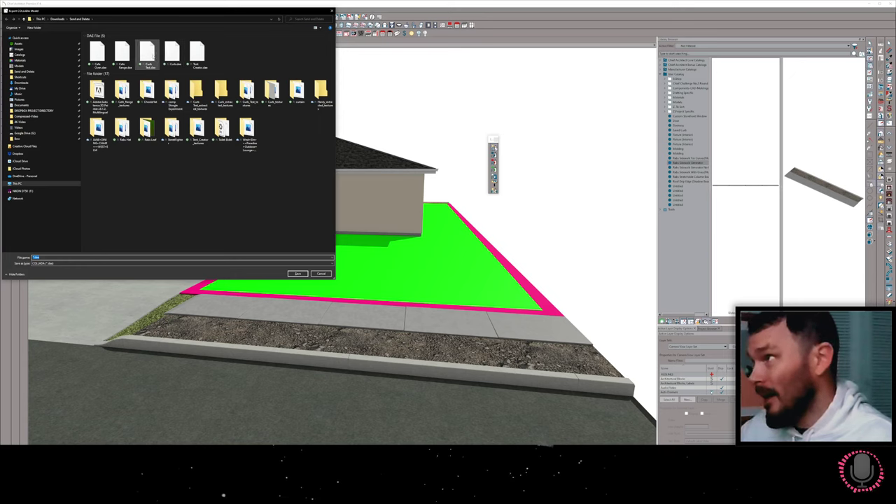
double_click(147, 53)
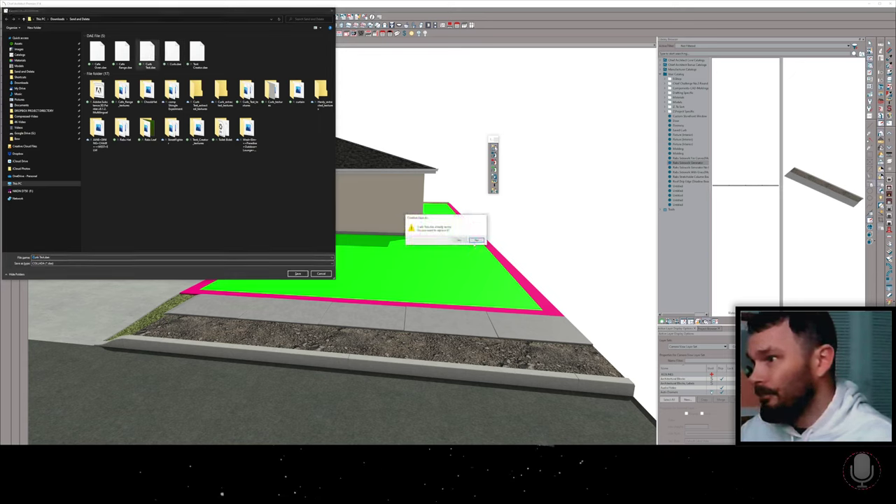
click(460, 240)
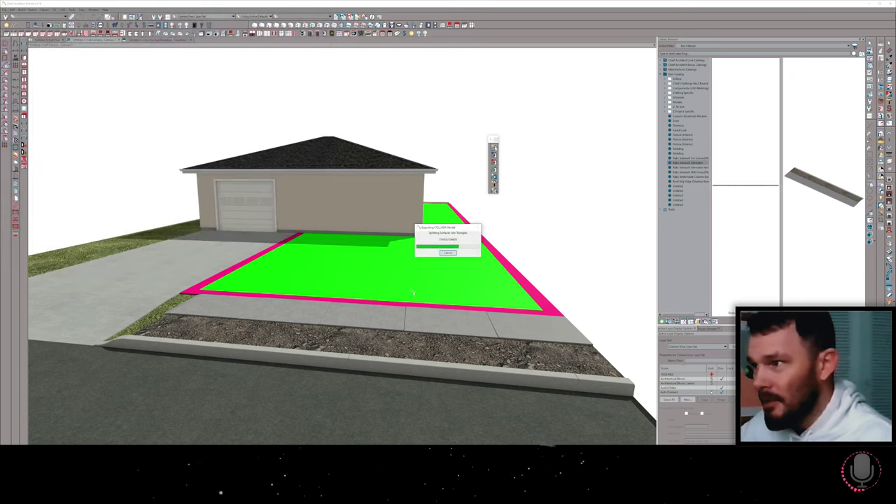
- Switch to Twinmotion and reload the imported Curb Test DAE model
key(alt+Tab)
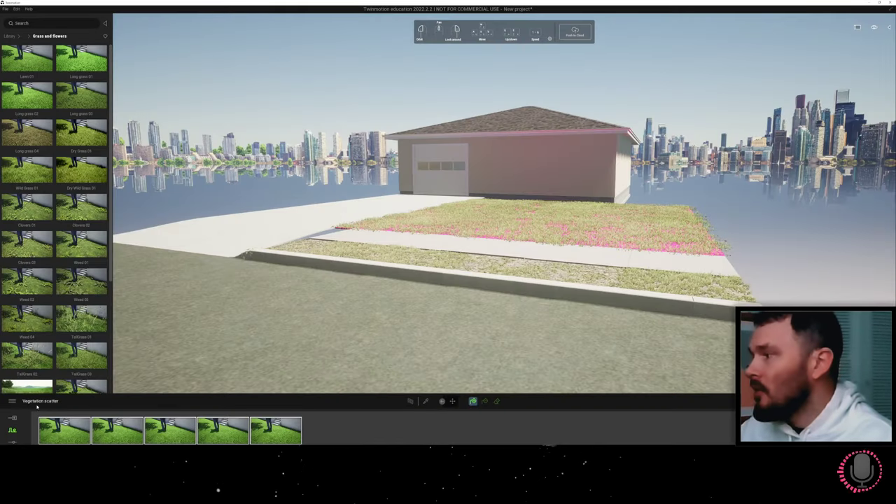
click(12, 418)
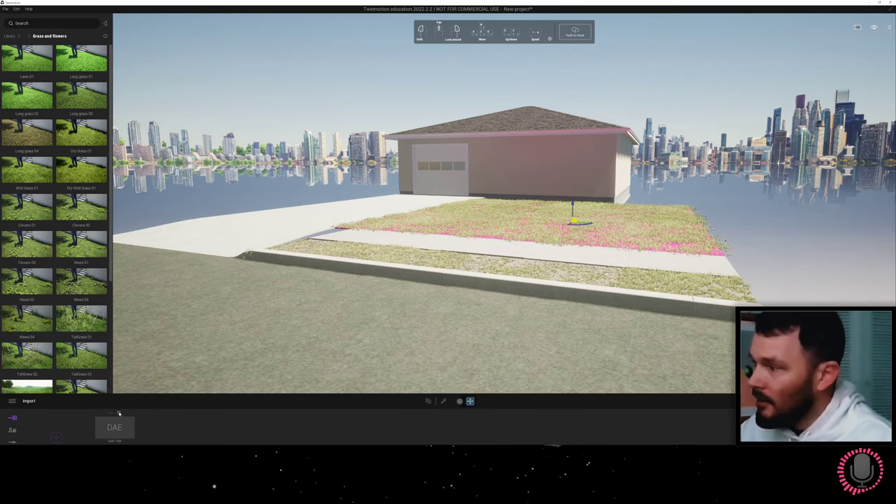
click(118, 413)
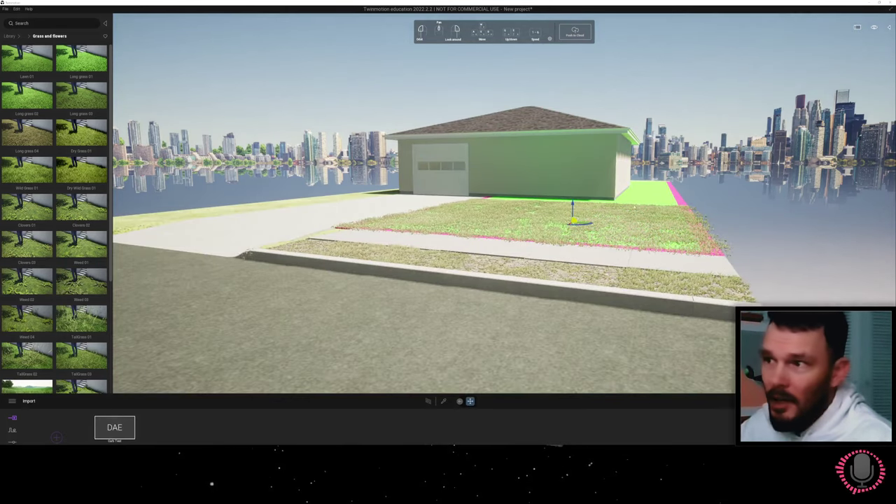
- Erase the scattered grass from the whole lawn, then scatter the five grass types over only the inner green area
click(12, 429)
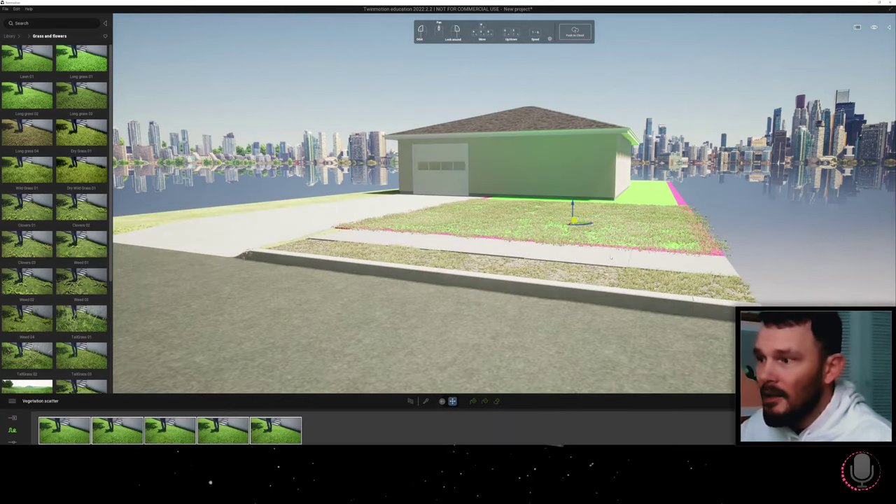
click(496, 401)
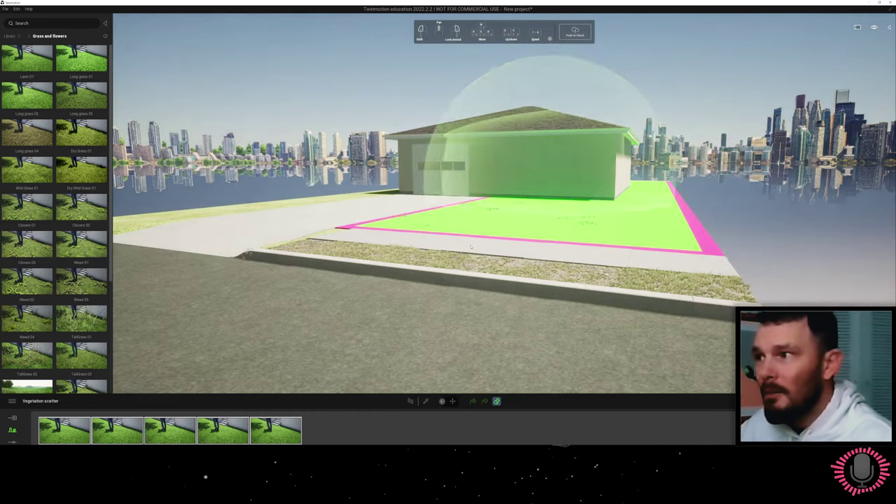
click(474, 402)
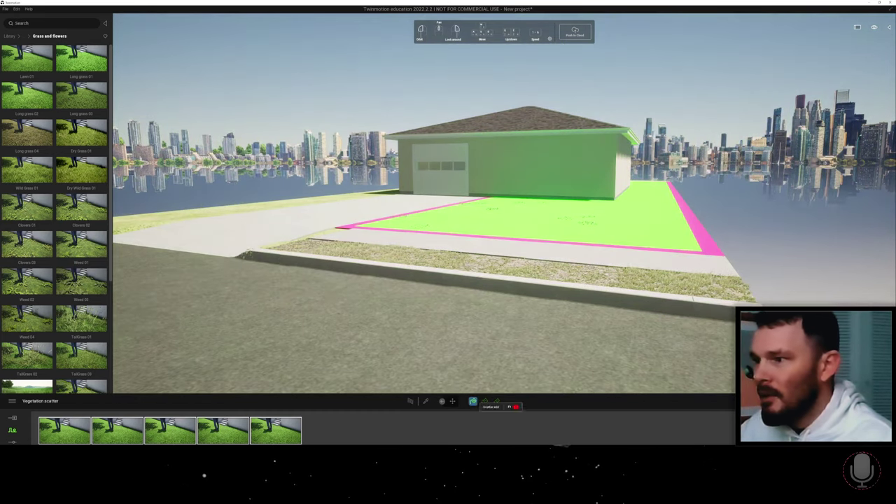
click(564, 219)
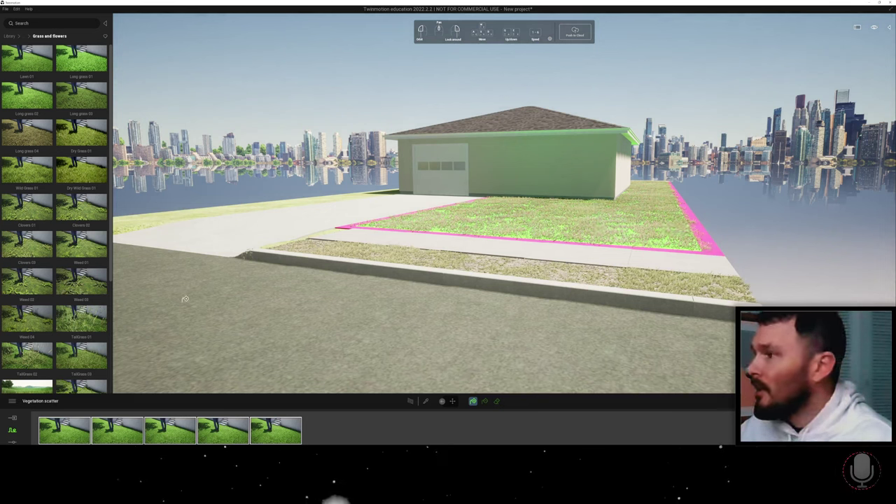
key(Escape)
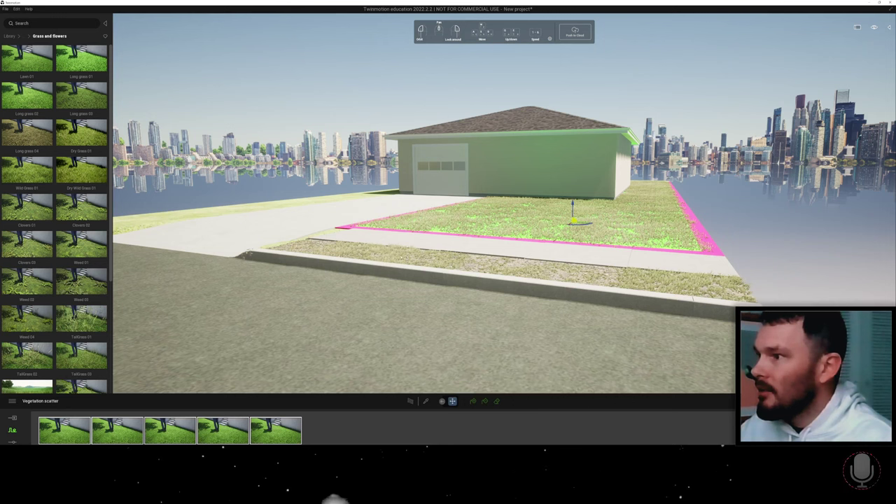
- Select the curb strip's vegetation scatter and apply both of its plant types to the magenta lawn border
click(506, 266)
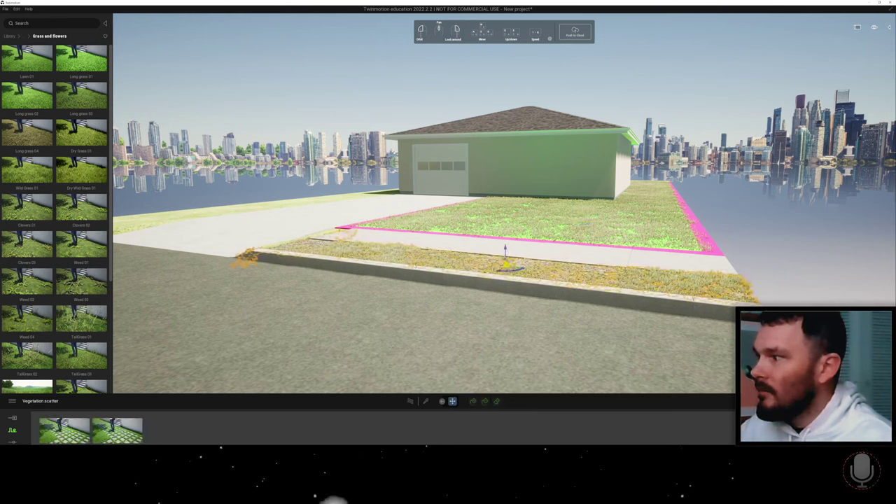
click(117, 430)
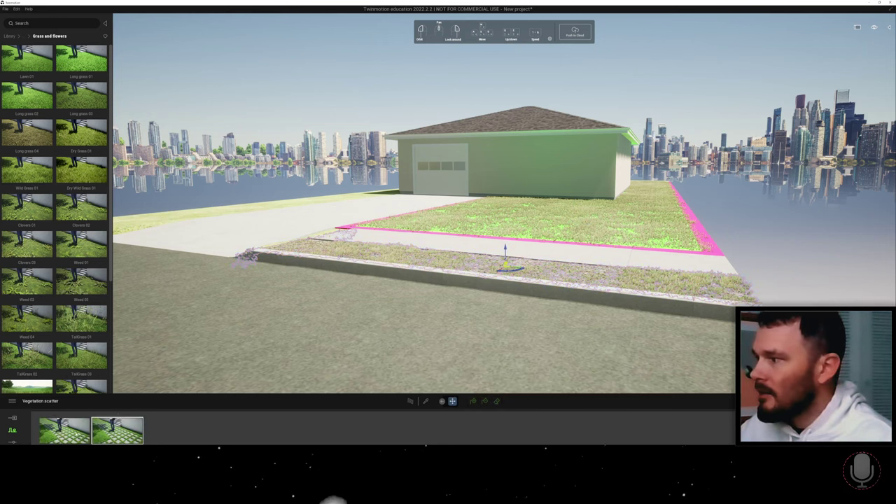
ctrl+click(76, 433)
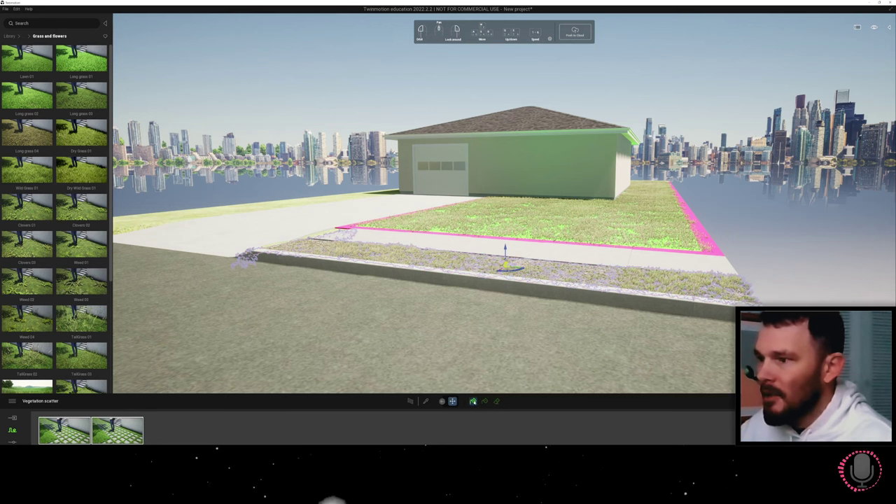
click(473, 400)
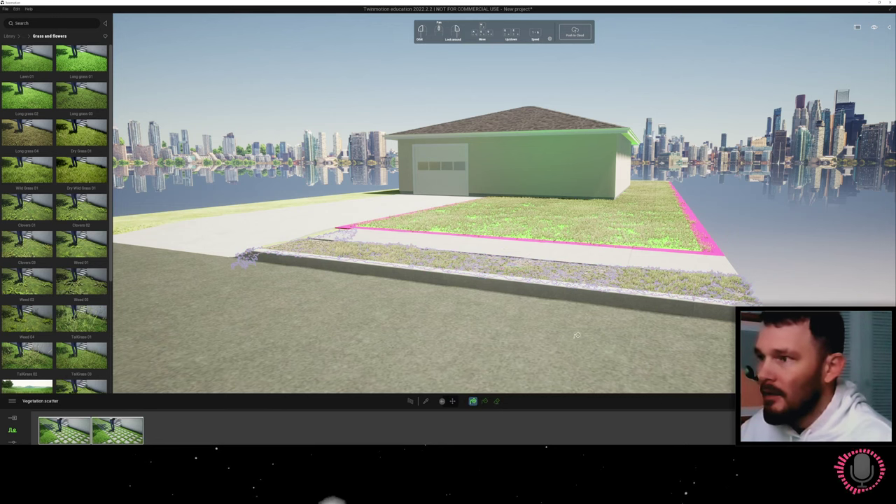
click(706, 235)
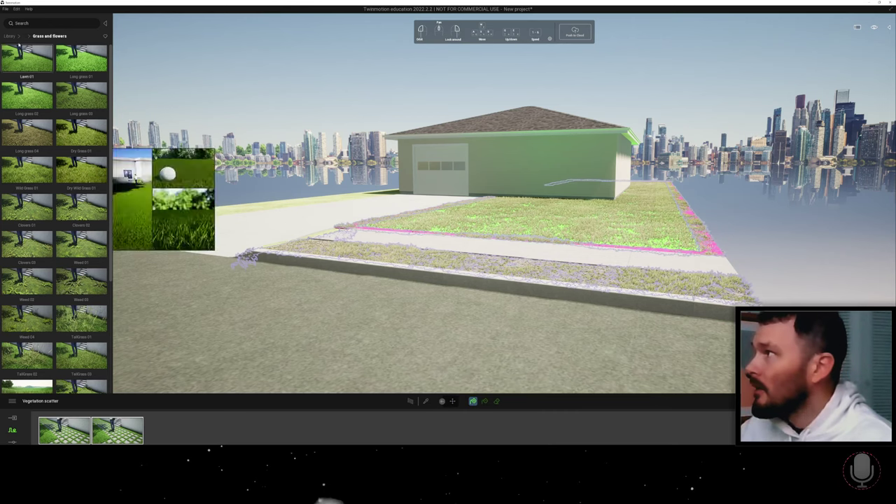
- Apply the Forest ground material from the user library's Landscaping category to the green lawn and try it on the magenta border
click(10, 36)
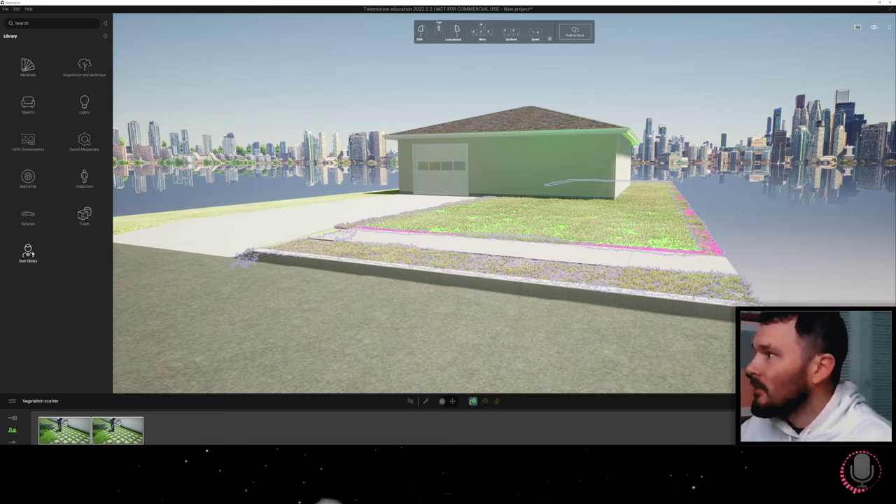
click(28, 251)
click(32, 98)
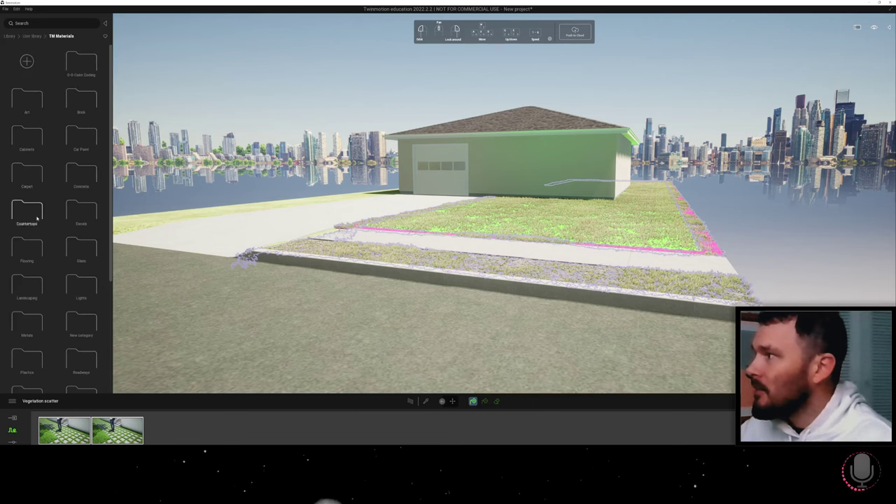
click(30, 288)
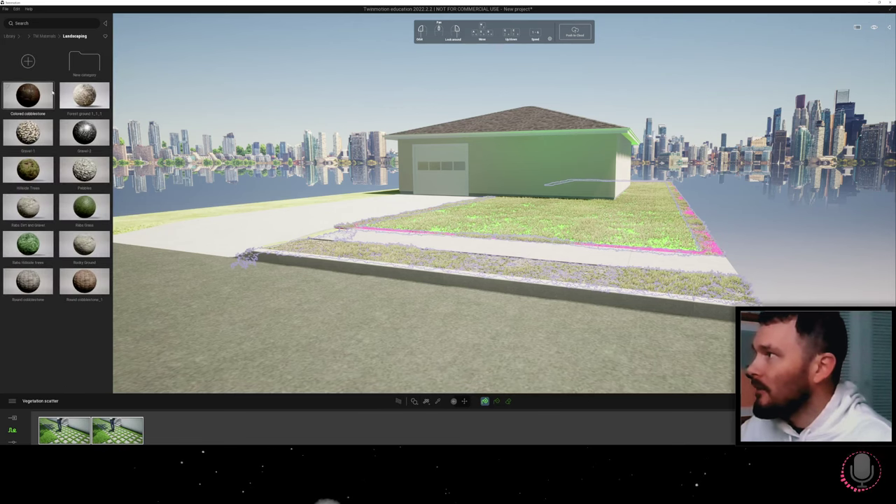
click(484, 401)
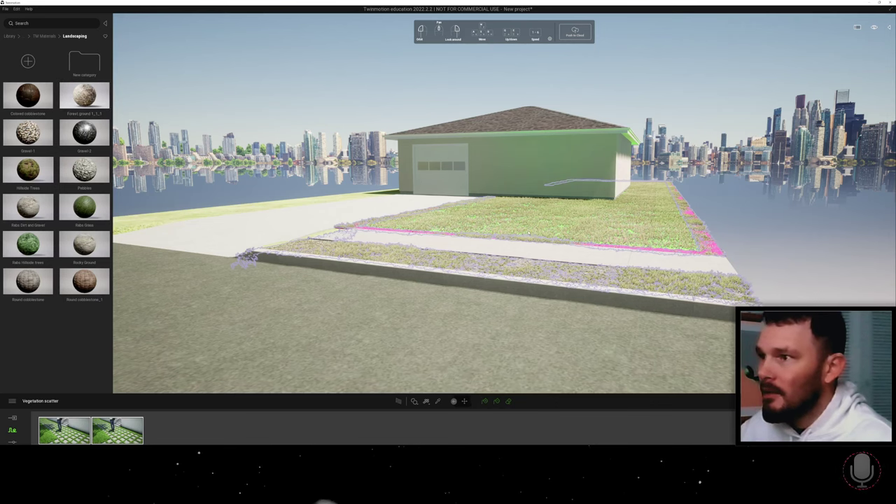
click(529, 233)
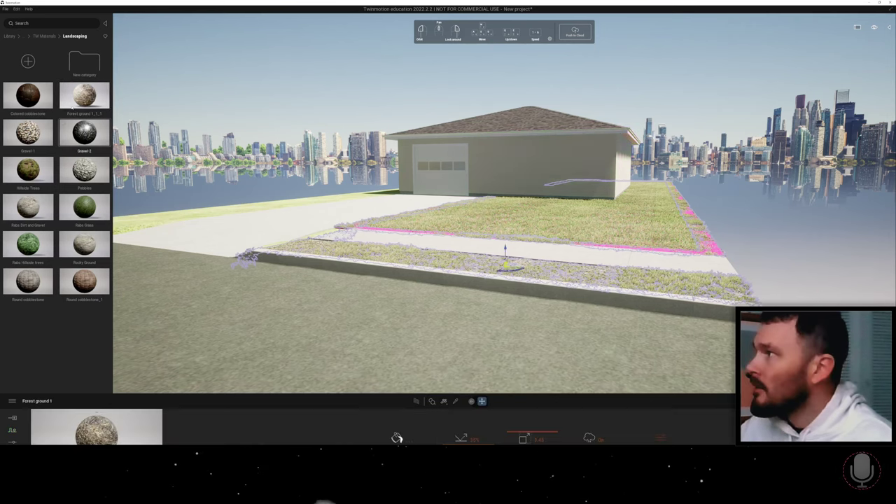
drag(85, 96, 718, 252)
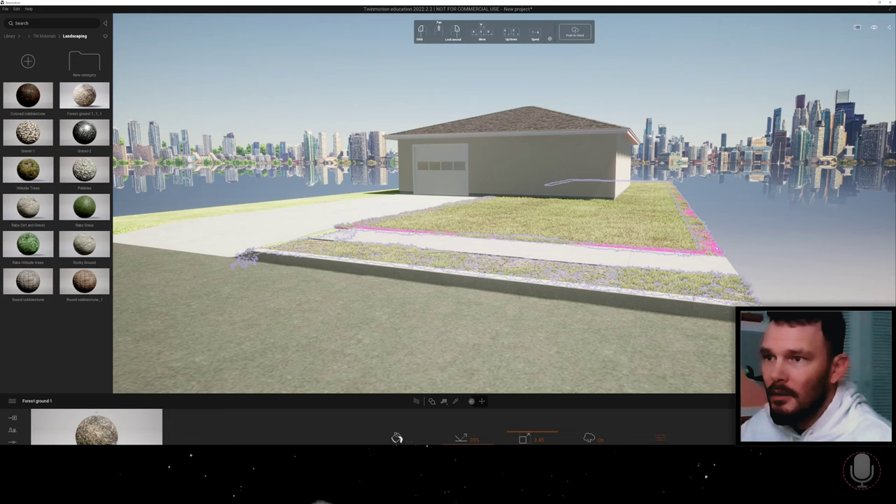
- Select the border grass scatter and hide Border Grass in the scene graph
click(505, 266)
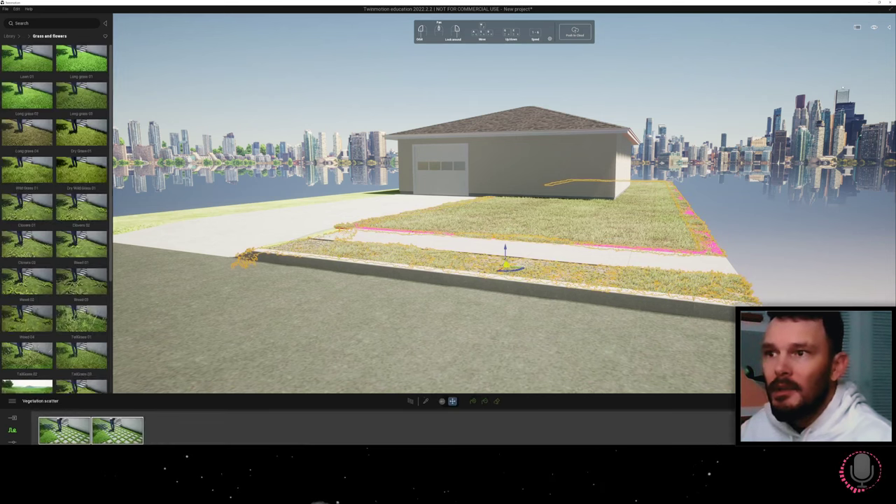
click(888, 27)
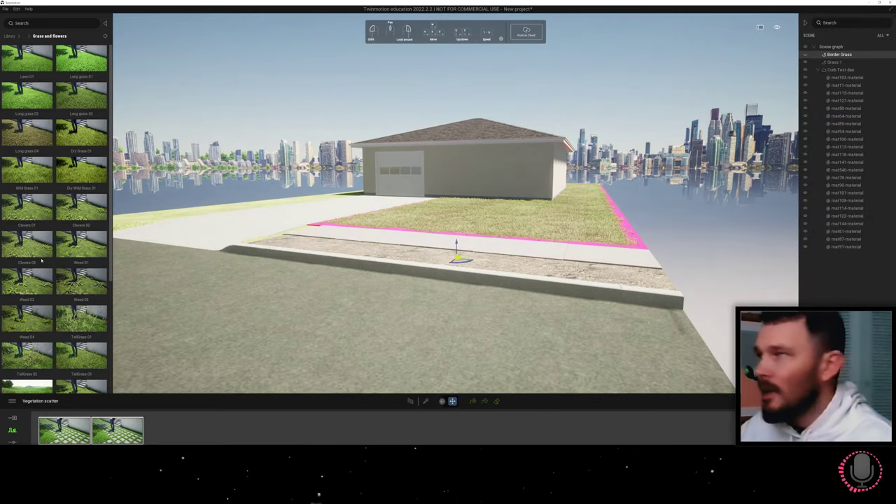
- From the user library's Landscaping materials, apply Forest ground to the magenta border and Rocky Ground to the curb strip
click(10, 36)
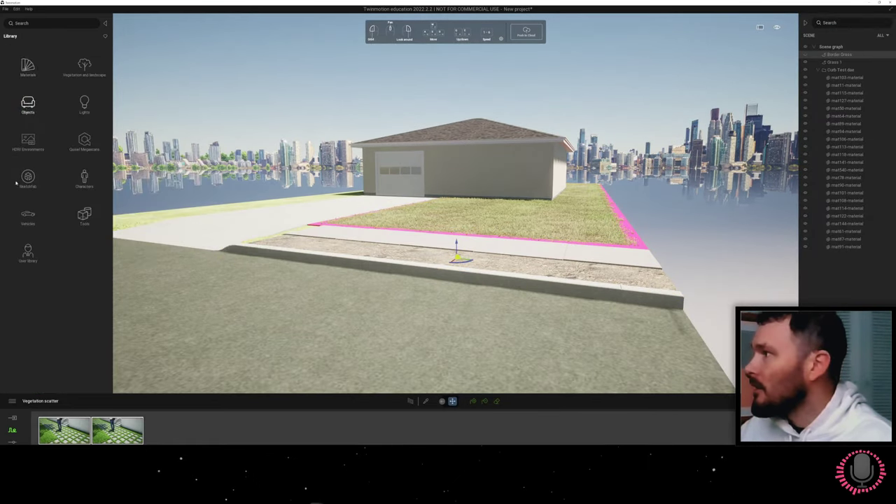
click(28, 253)
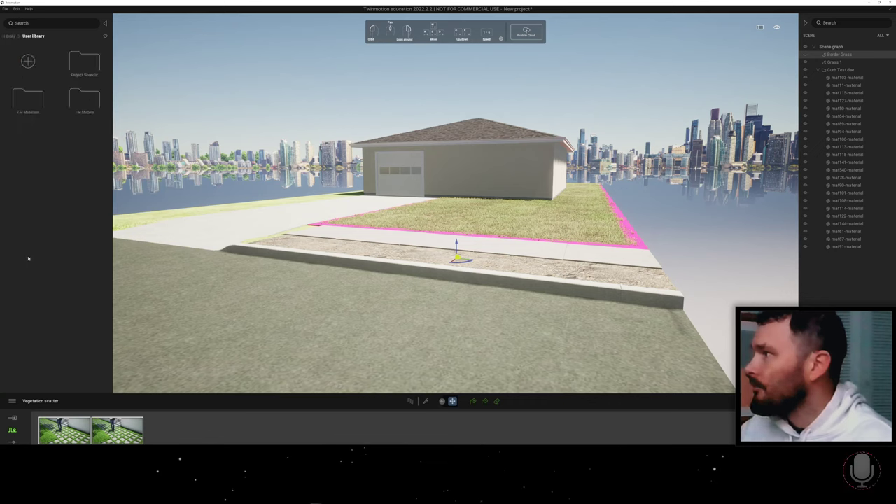
click(28, 97)
click(26, 283)
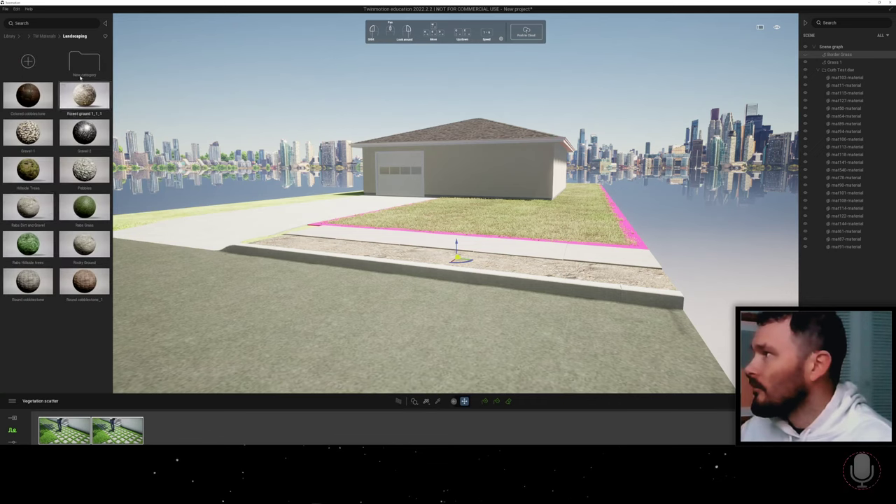
drag(396, 145, 641, 241)
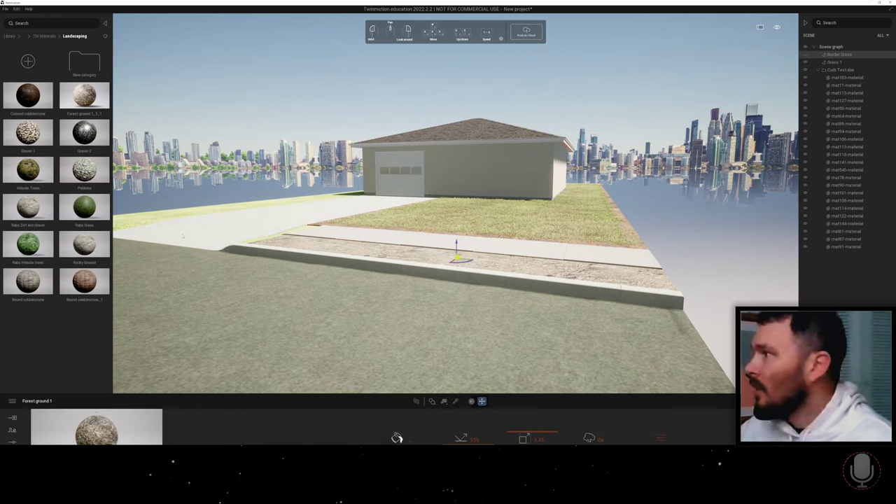
drag(113, 247, 360, 248)
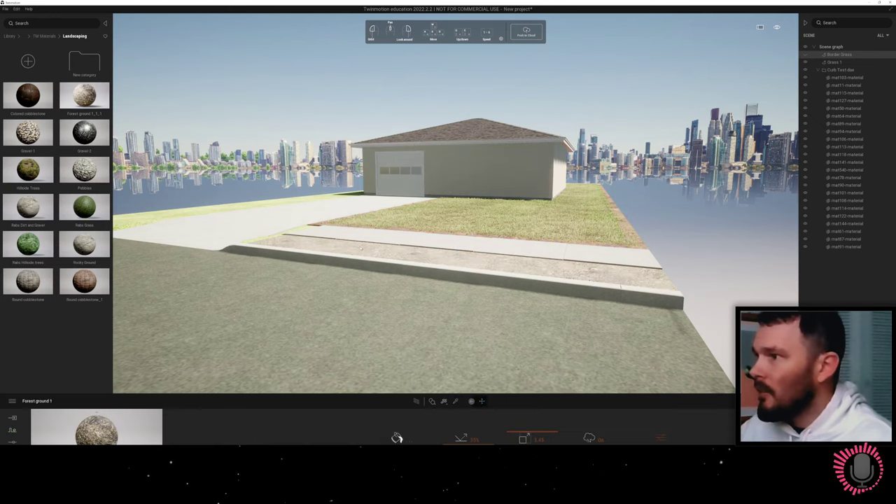
- From the Roadways materials, apply Asphalt to the road, Sidewalk Material to the sidewalk and Curb Material to the curb
click(43, 35)
click(81, 360)
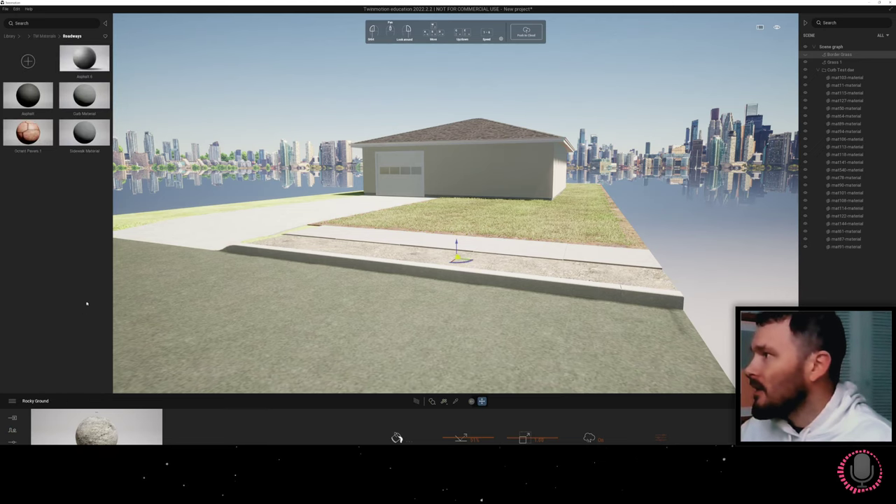
drag(28, 95, 392, 329)
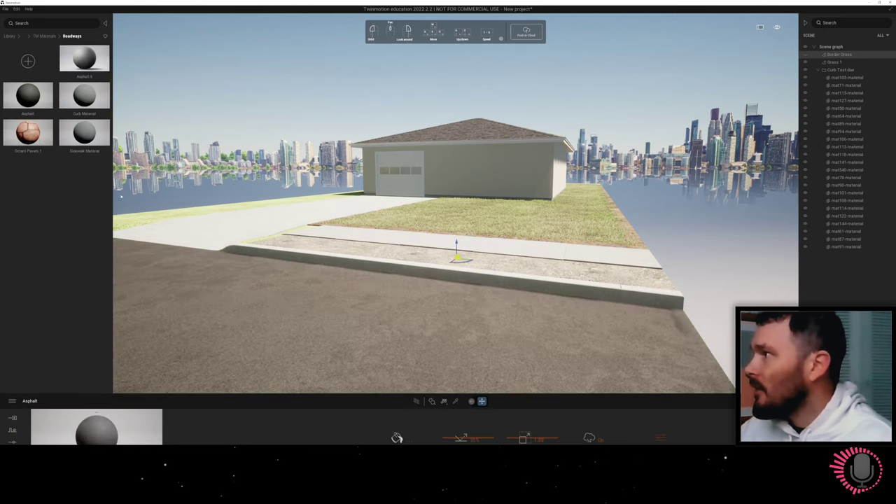
drag(89, 130, 475, 251)
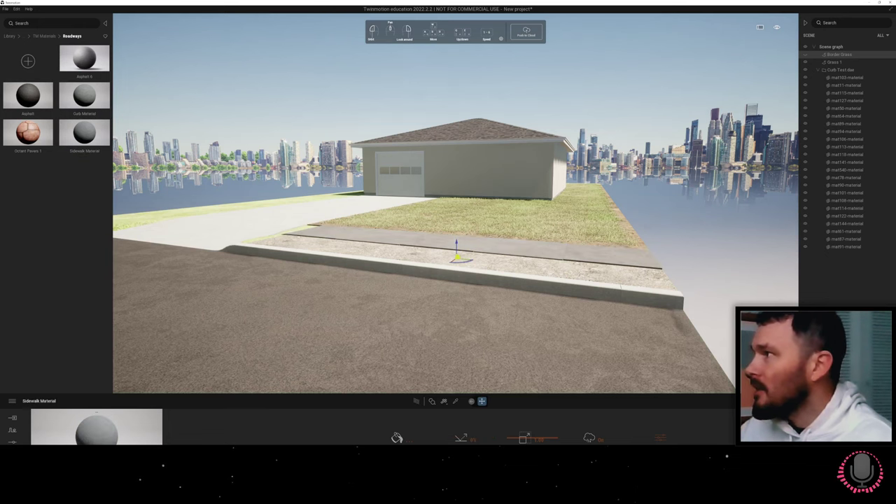
drag(81, 108, 308, 264)
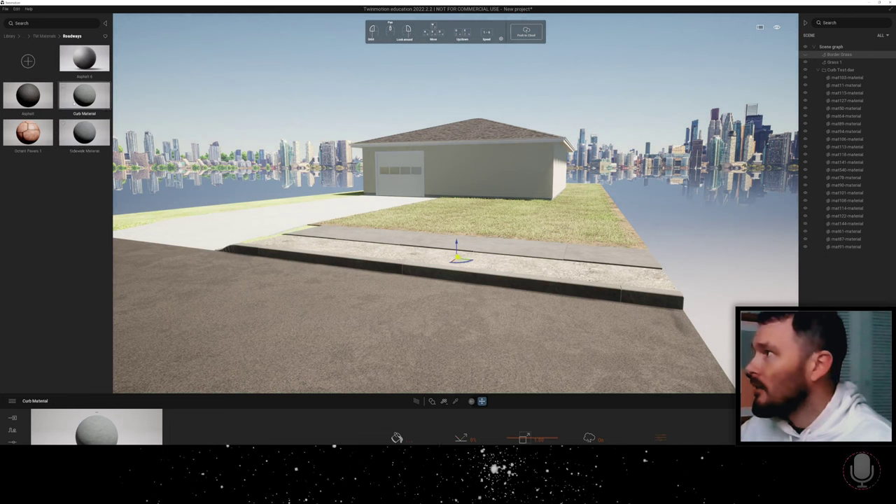
- Apply Sidewalk Material to the driveway and delete the leftover green ground surface (mat141-material) beside it
drag(84, 132, 201, 233)
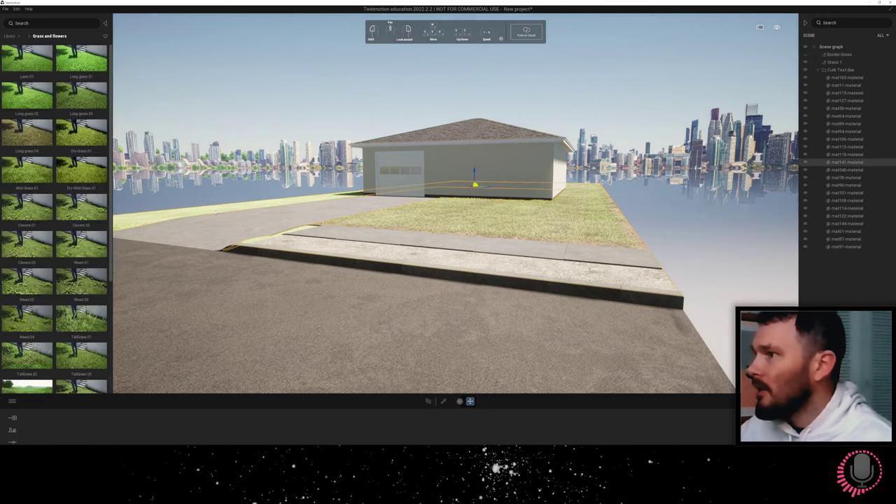
right_click(215, 212)
click(200, 211)
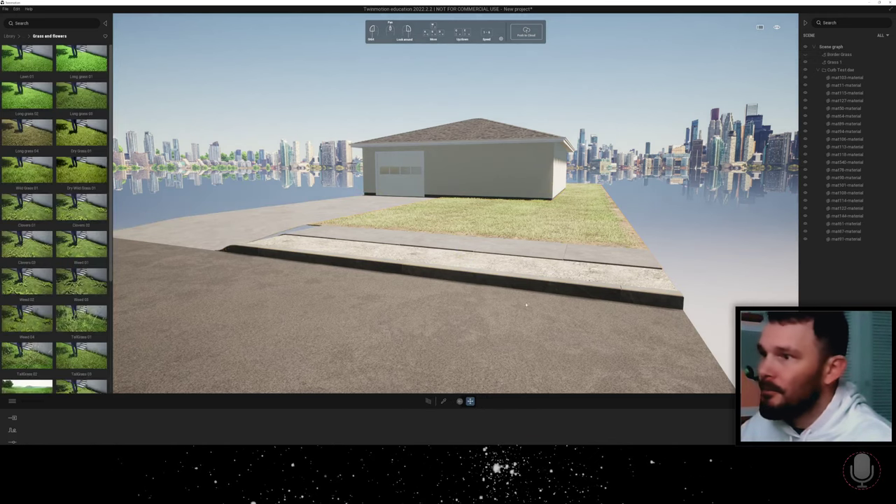
- Make the hidden Border Grass scatter visible again in the scene graph
key(a)
right_drag(508, 233, 309, 236)
drag(323, 240, 335, 231)
right_drag(493, 177, 471, 209)
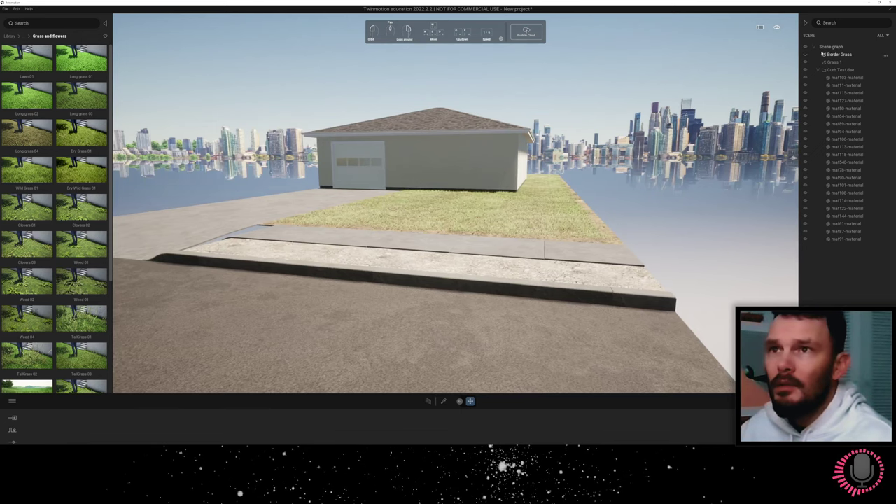
click(806, 54)
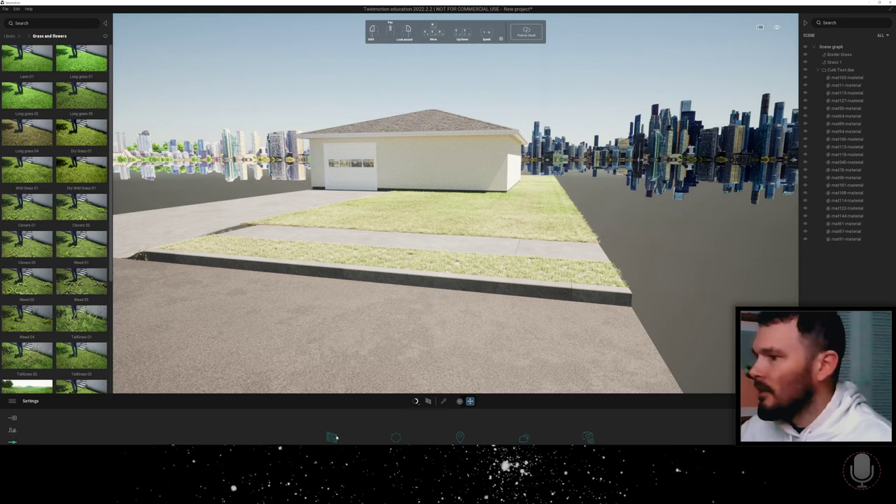
- Switch the scene's environment lighting from Dynamic Sky to Backdrop HDRI
click(331, 437)
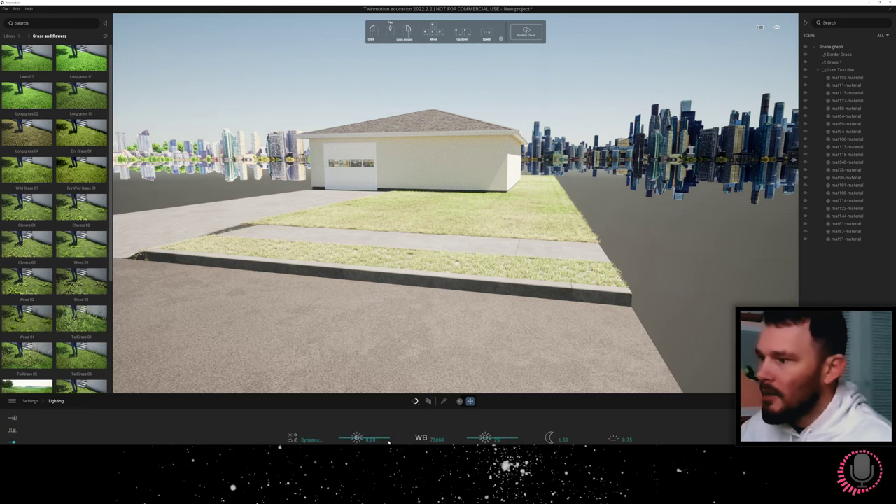
click(304, 440)
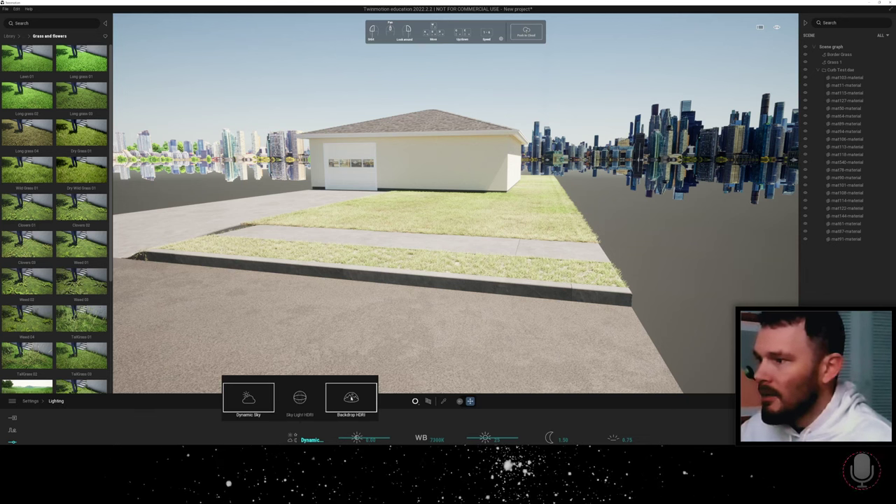
click(352, 397)
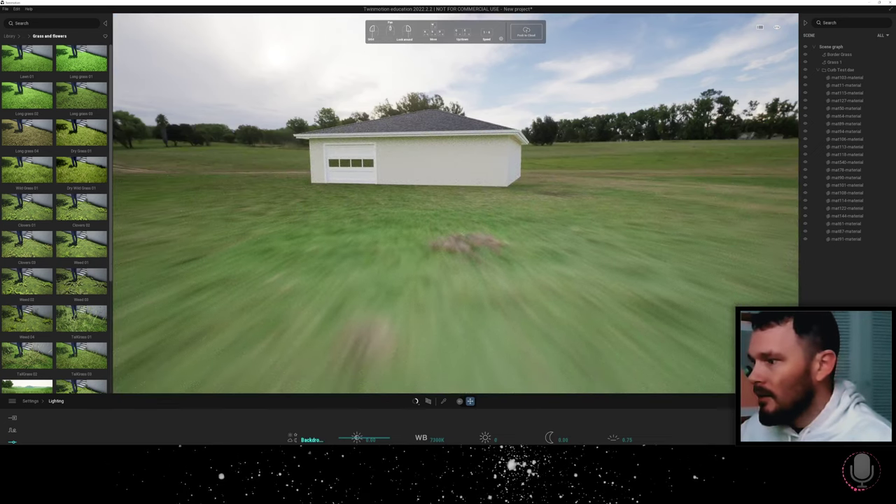
- Lower the HDRI backdrop's height to sit below the lot, adjust its rotation and raise its intensity
click(312, 439)
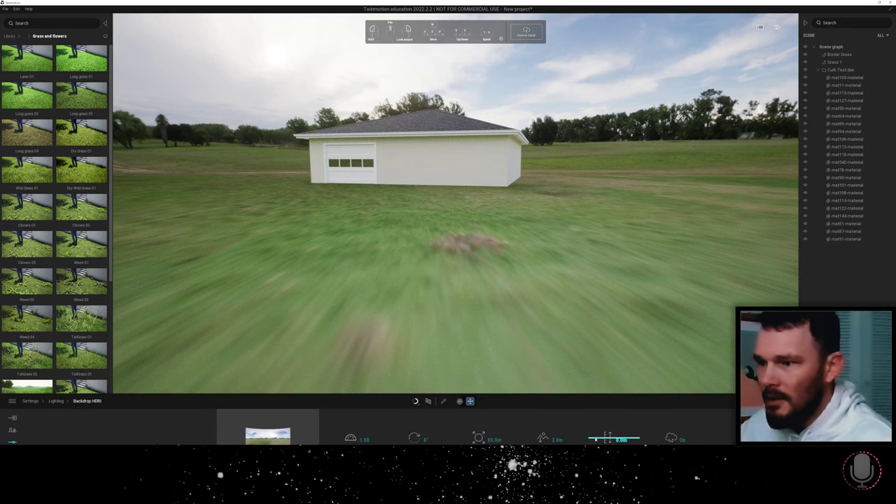
drag(596, 440, 594, 439)
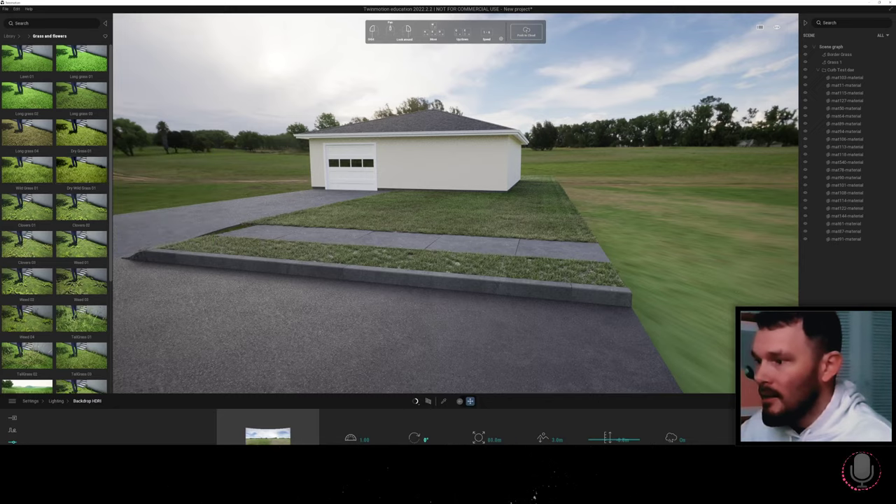
mouse_move(414, 440)
mouse_down()
mouse_move(487, 439)
mouse_move(424, 439)
mouse_up()
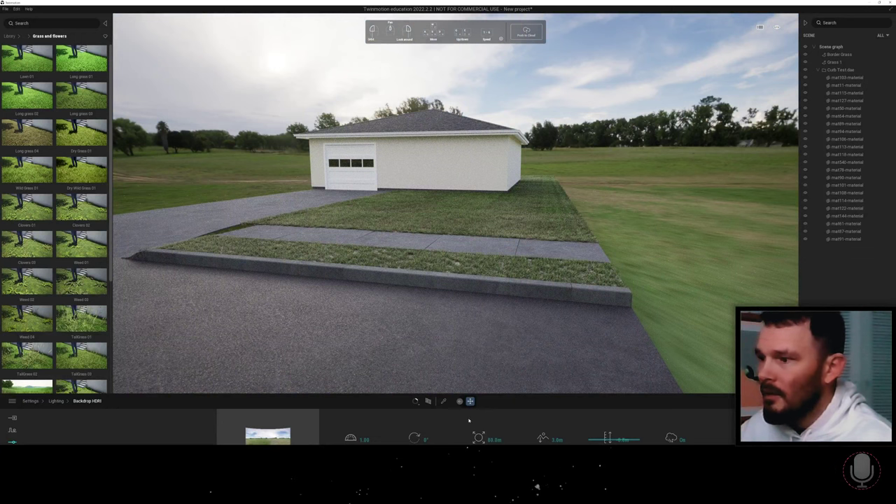
drag(364, 439, 396, 440)
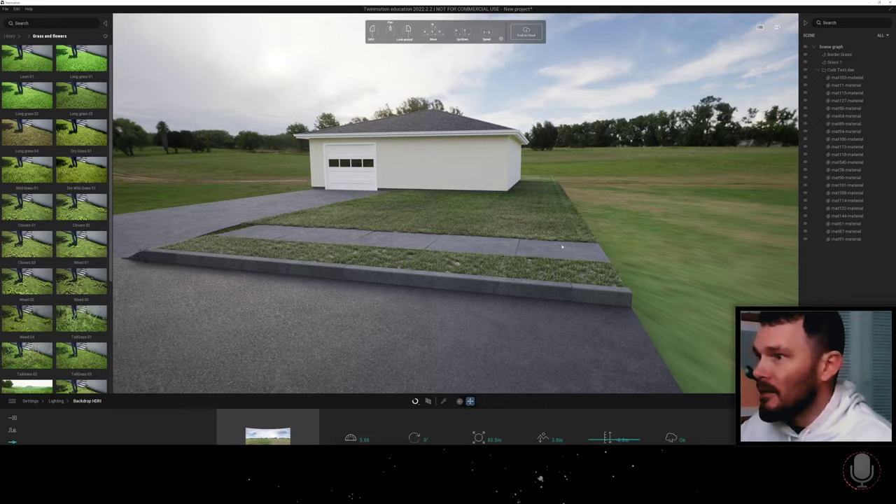
- Inspect the grass edges, sidewalk ramp and curb end from several sides under the HDRI lighting
right_drag(522, 261, 520, 263)
key(d)
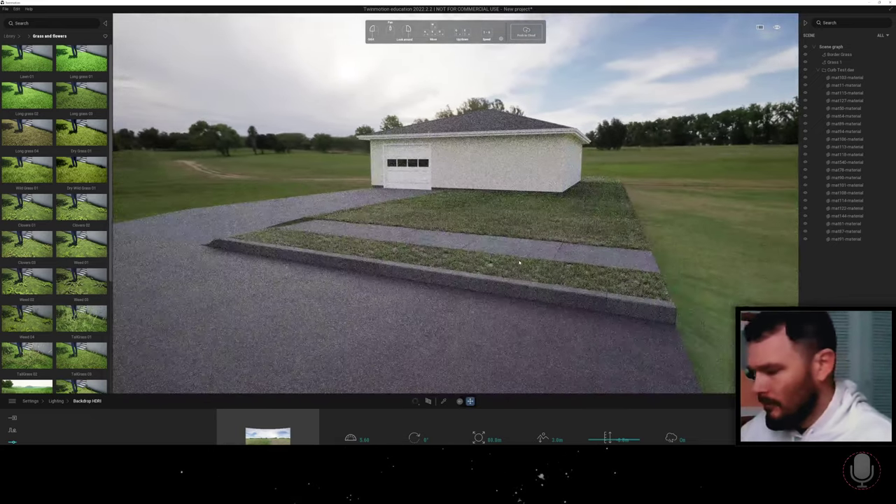
key(d)
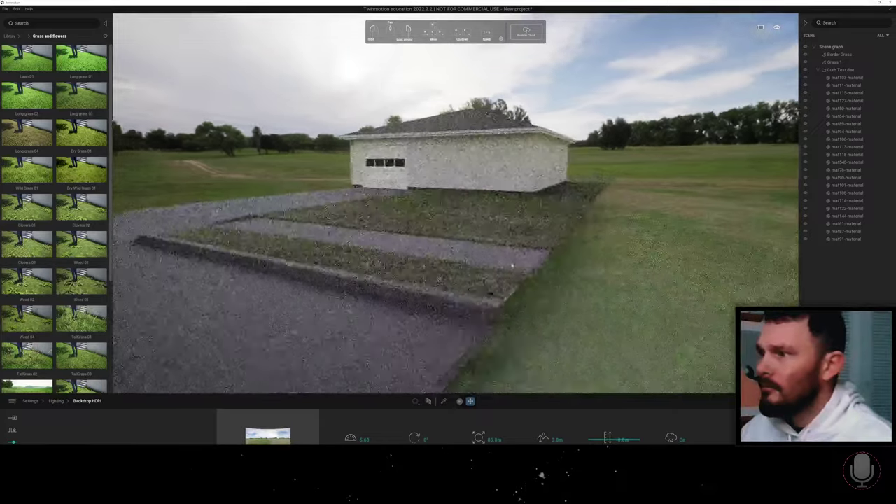
right_drag(512, 266, 511, 266)
key(a)
key(a)
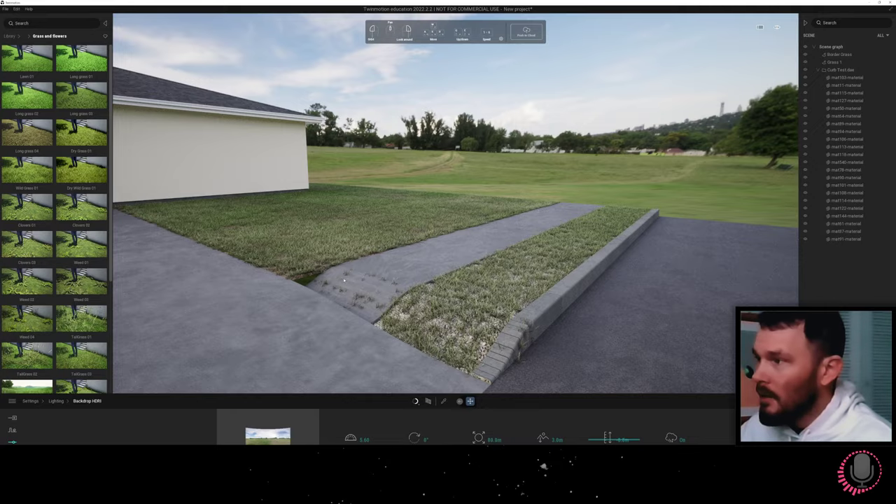
mouse_move(343, 280)
mouse_down()
mouse_move(445, 268)
mouse_move(264, 287)
mouse_move(372, 234)
mouse_up()
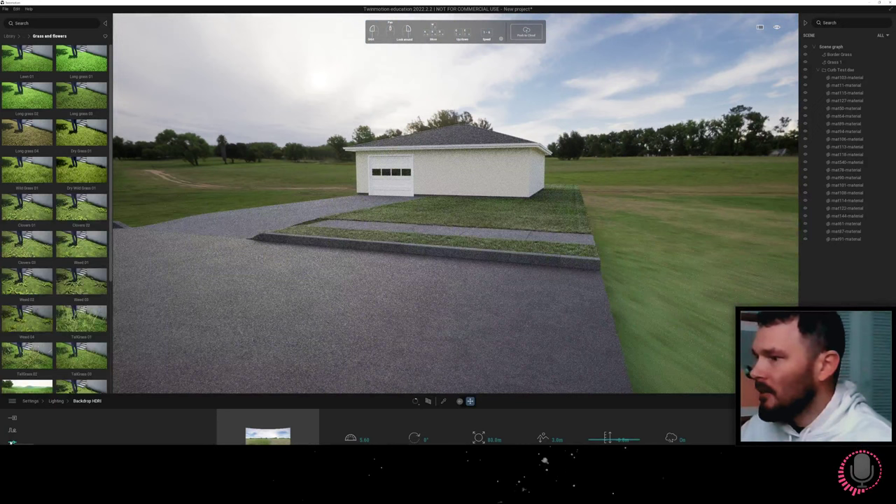
- Set the camera's field of view to 55° and reframe the house, driveway and curb from the road
click(12, 443)
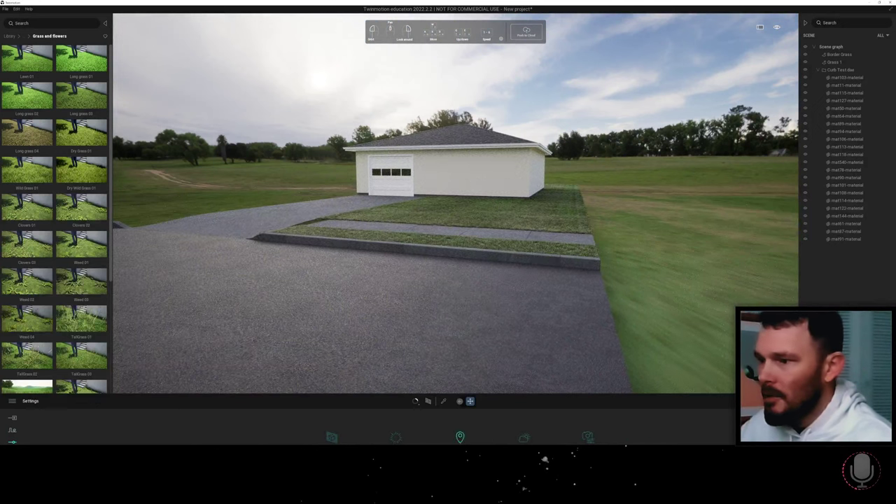
click(588, 437)
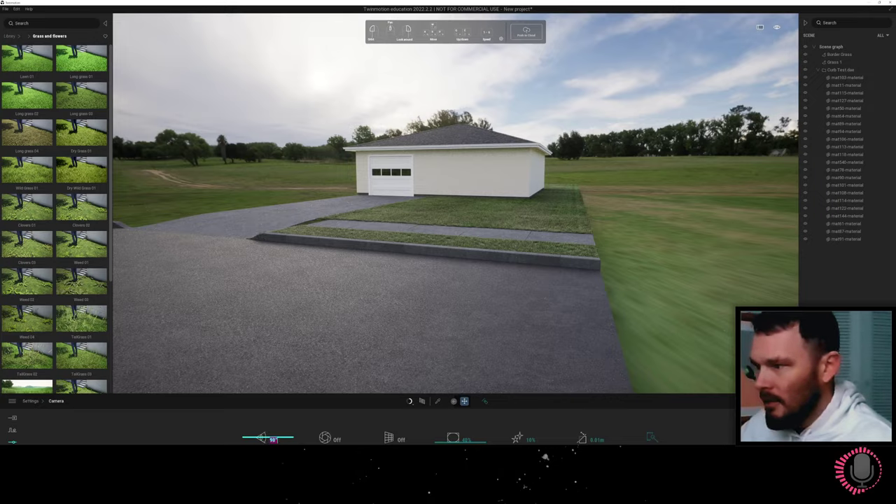
text(55)
key(Return)
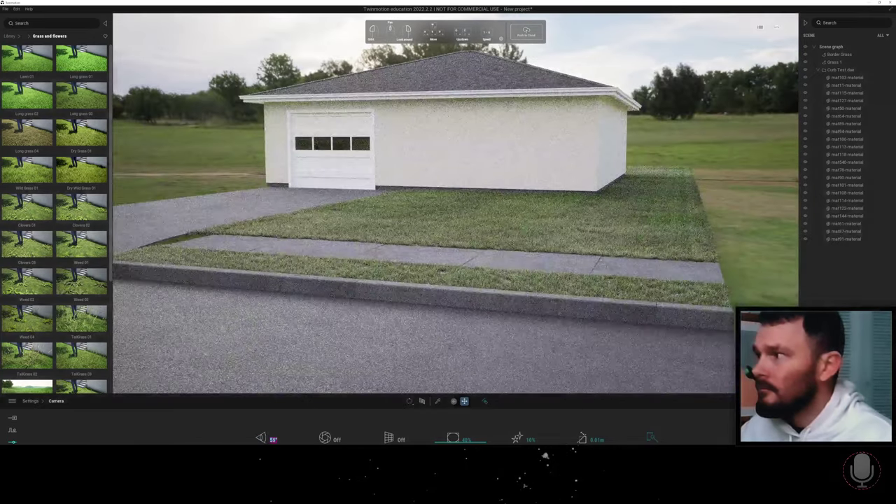
key(Down)
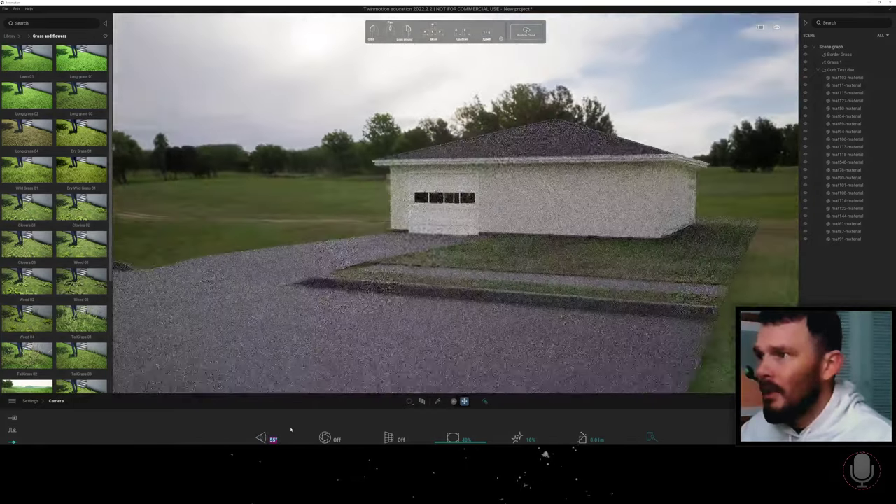
key(Right)
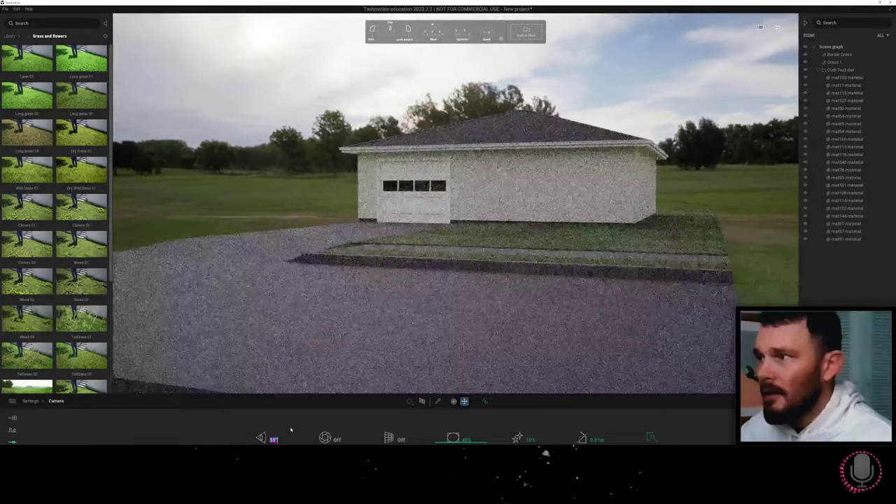
key(Up)
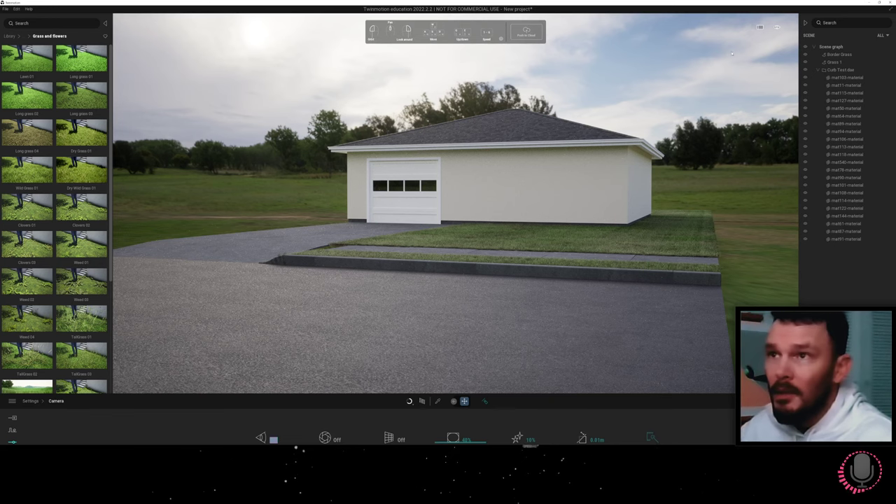
- Capture a screen snip of the rendered view and restart the path tracer at Medium quality
key(super+shift+s)
drag(752, 61, 163, 355)
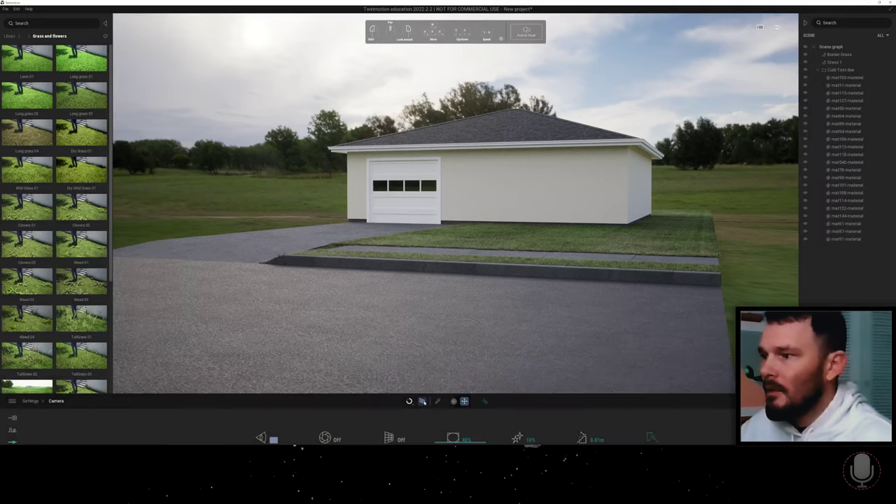
click(422, 401)
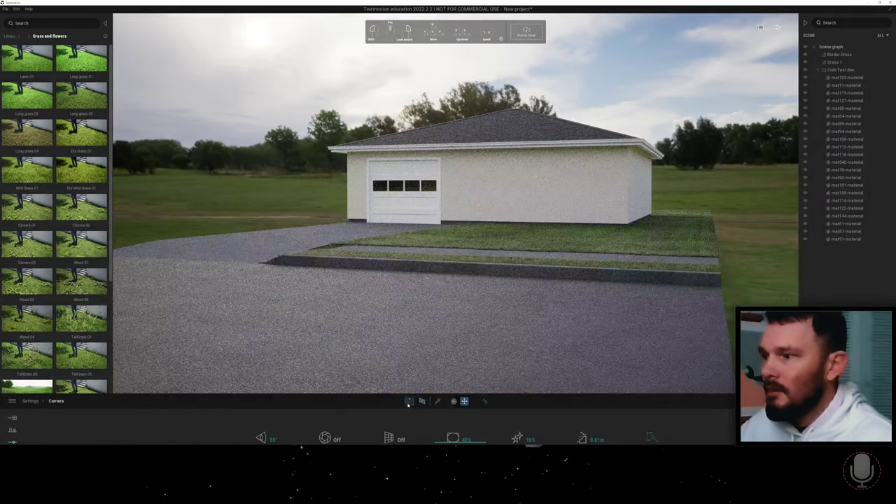
click(409, 401)
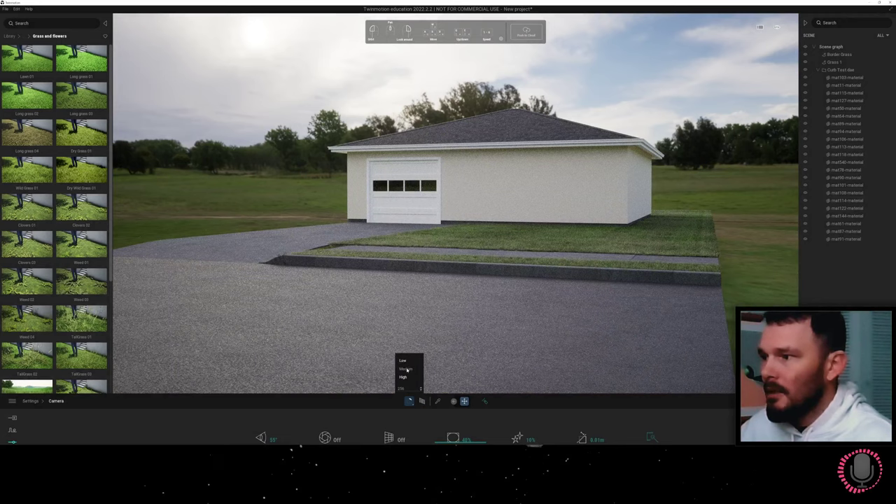
click(405, 368)
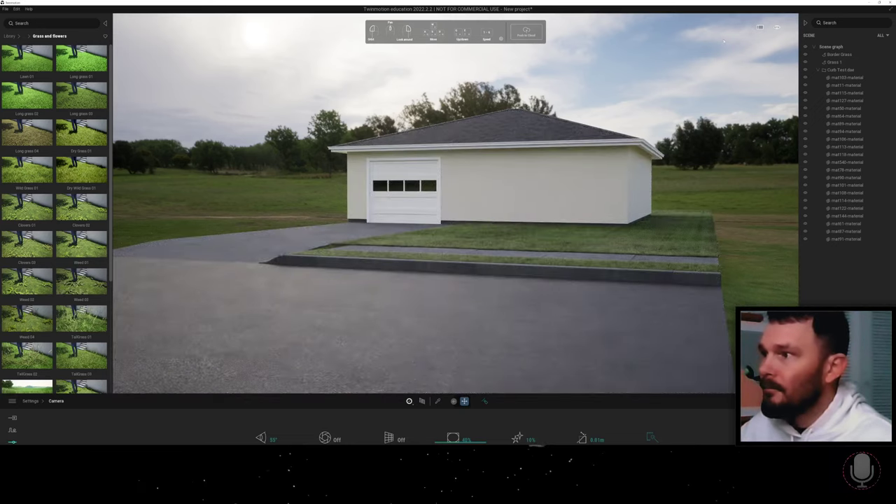
- Snip the Medium-quality render of the house and curb to the clipboard and turn off the path tracer
key(super+shift+s)
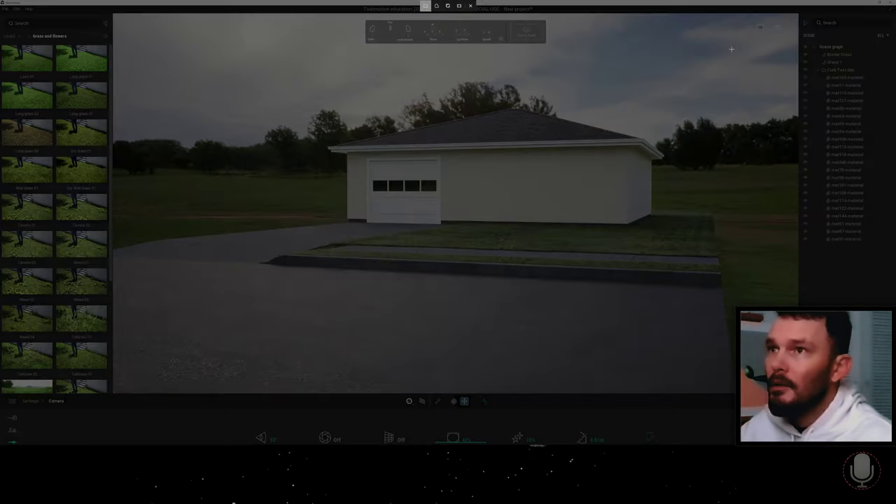
drag(731, 49, 175, 368)
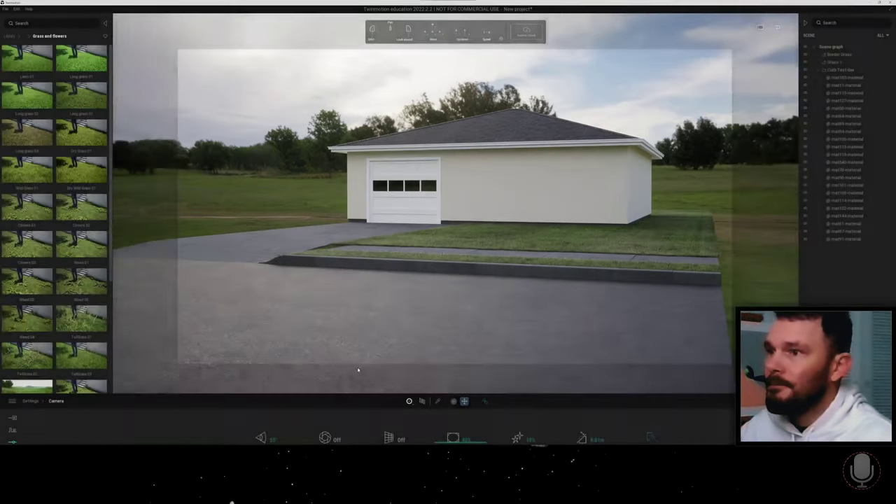
click(423, 401)
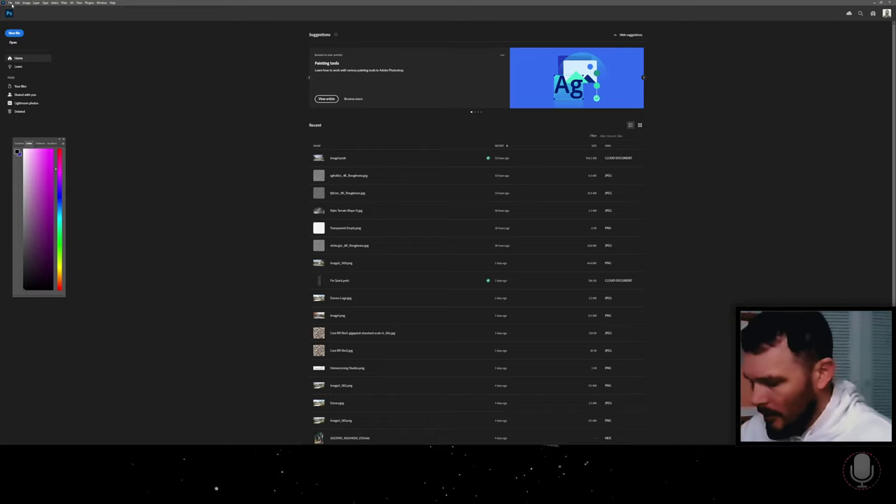
- Switch to Photoshop, create a new document at the clipboard size and paste the captured render into it
key(ctrl+n)
key(Return)
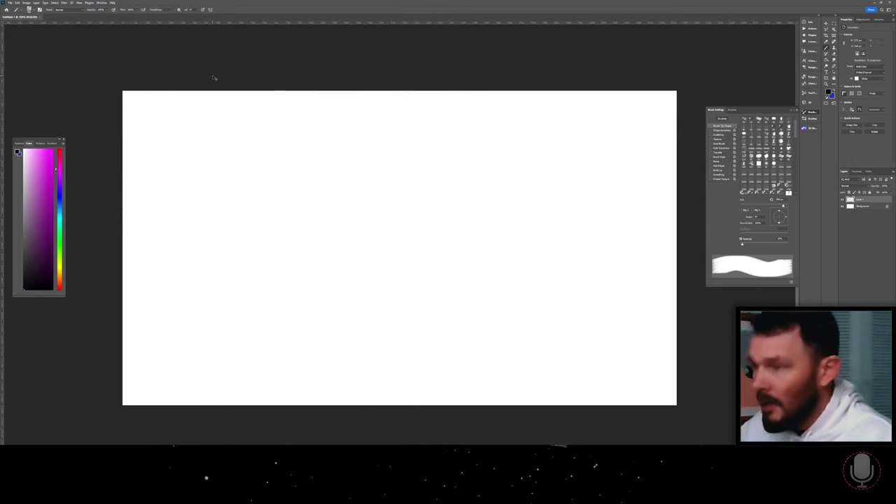
key(ctrl+v)
- Search the brushes for "round", choose Hard Round Pressure Opacity and reduce its size for painting near the curb ramp
right_click(420, 230)
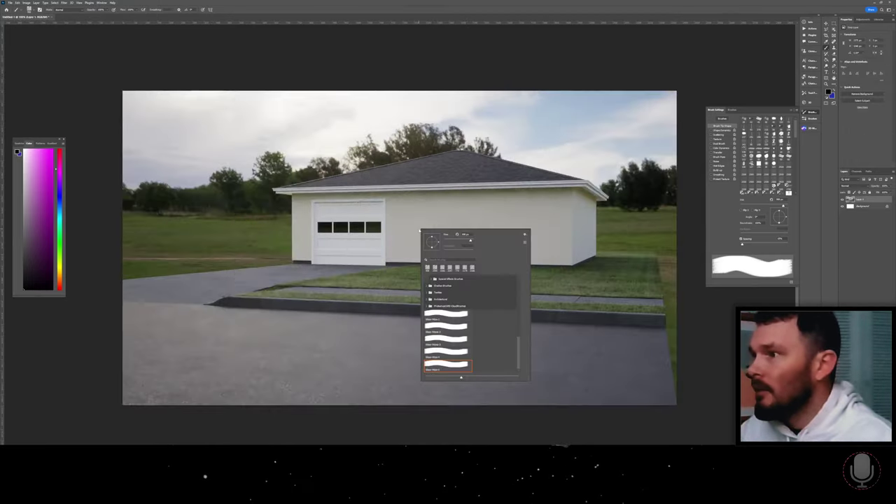
scroll(442, 323, up, 5)
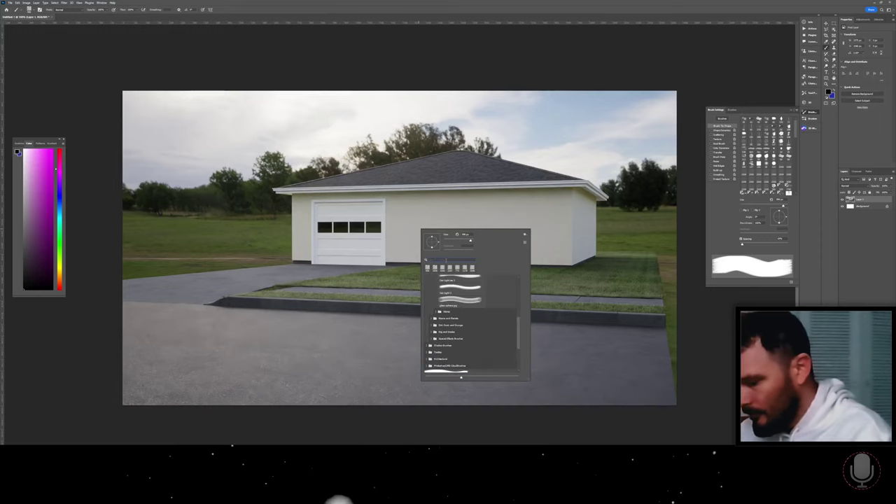
text(round)
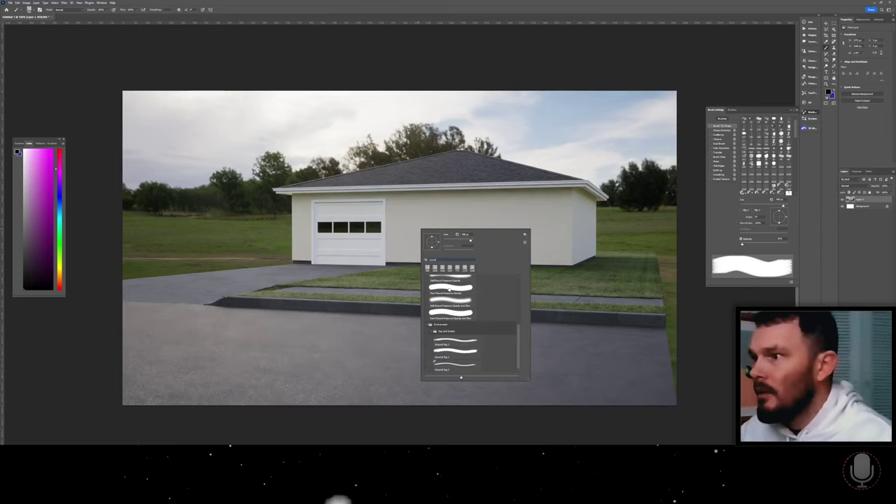
click(450, 288)
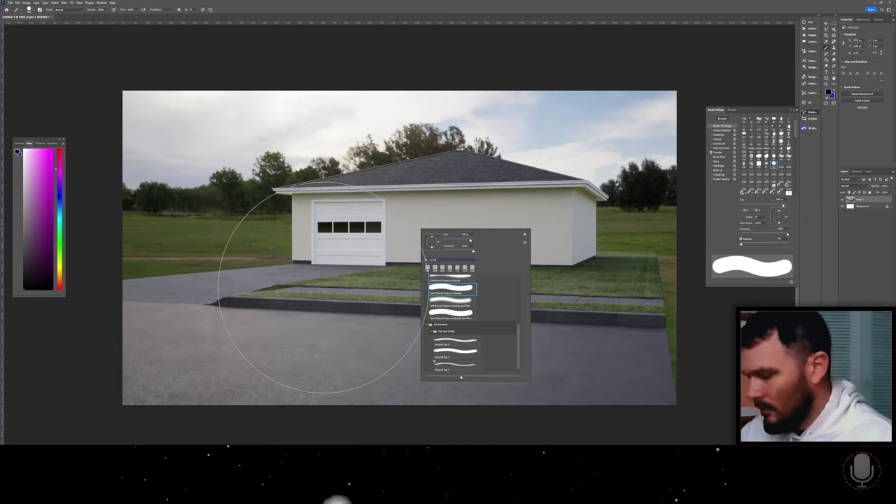
alt+right_drag(332, 283, 261, 283)
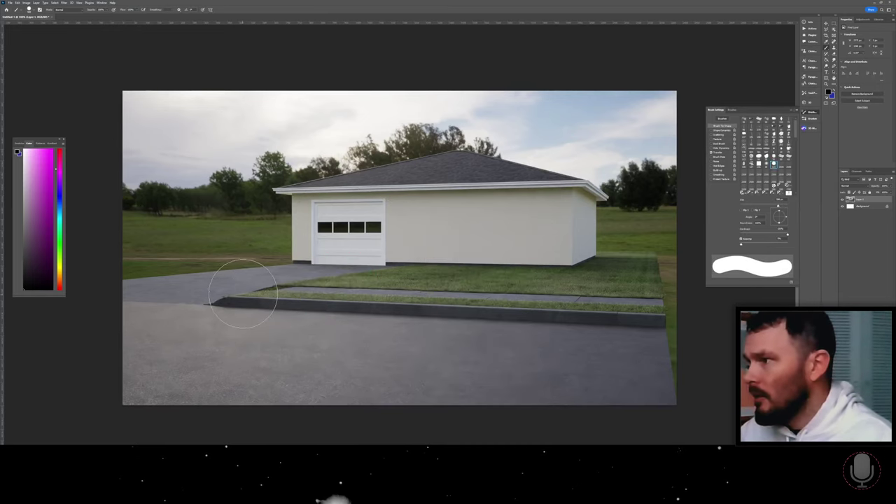
ctrl+drag(243, 294, 538, 271)
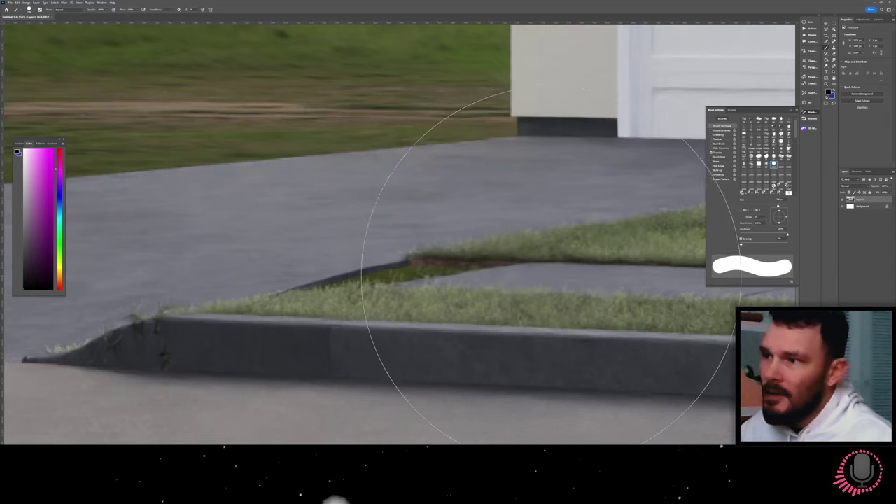
- Duplicate the render layer and clone pavement and grass over the dirt gap where the sidewalk meets the driveway, using a smaller Clone Stamp
alt+right_drag(536, 280, 363, 288)
key(s)
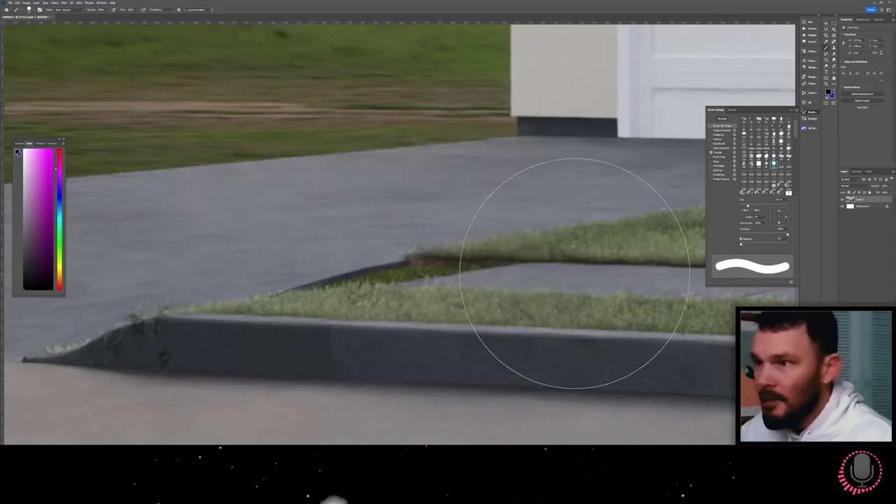
key(ctrl+j)
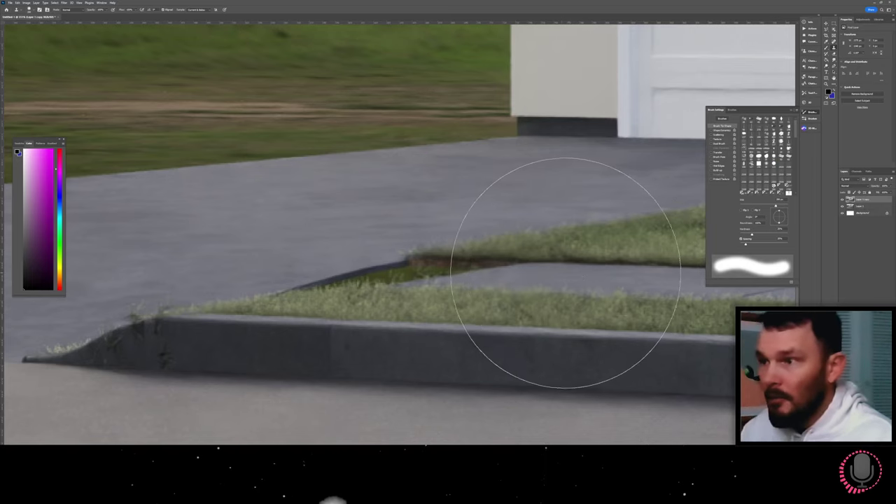
alt+right_drag(560, 273, 430, 281)
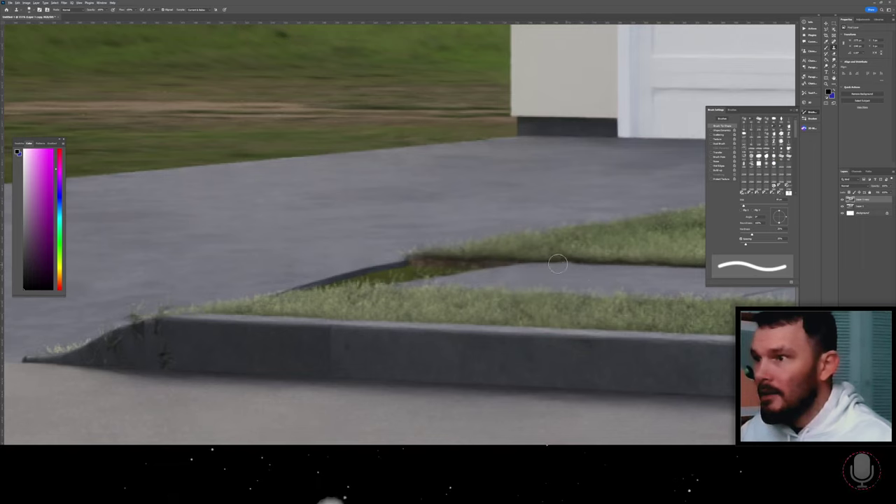
mouse_move(508, 264)
mouse_down()
mouse_move(420, 260)
mouse_move(430, 261)
mouse_move(379, 273)
mouse_move(451, 270)
mouse_up()
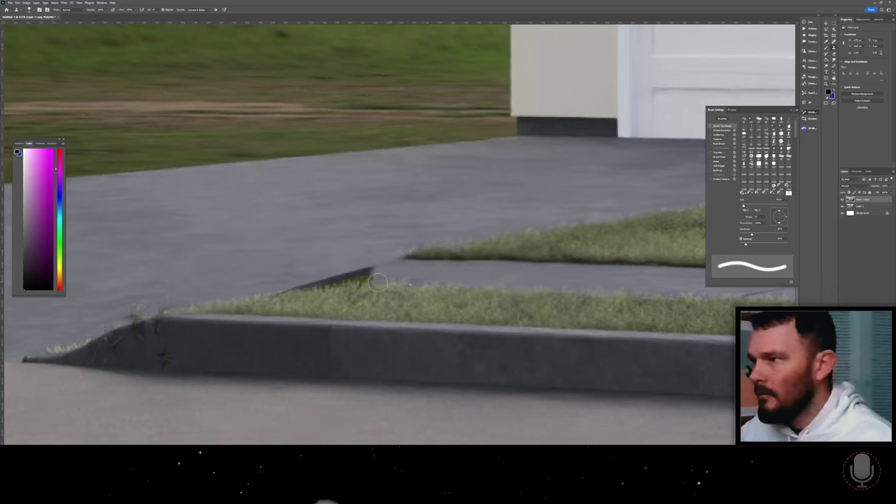
- Clone grass over the dark exposed edge between the driveway and the front grass strip
mouse_move(346, 280)
mouse_down()
mouse_move(370, 274)
mouse_move(288, 295)
mouse_move(231, 295)
mouse_move(304, 286)
mouse_up()
alt+click(333, 293)
drag(238, 294, 217, 296)
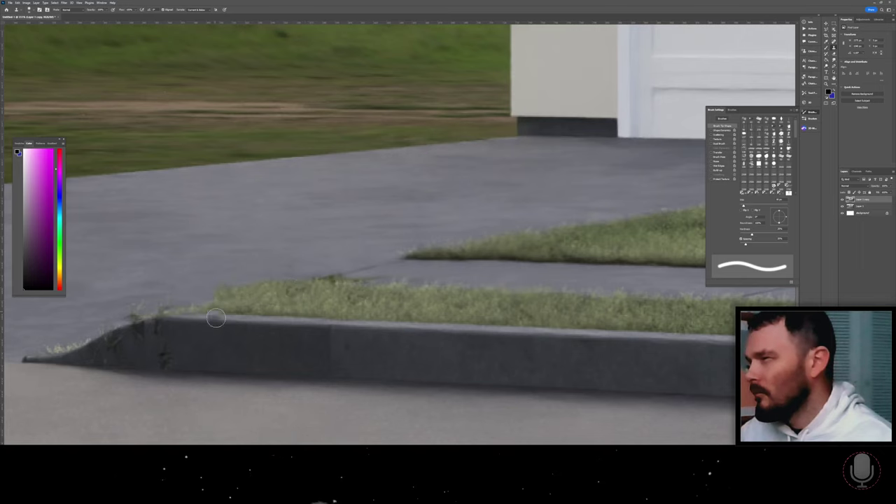
- Clone clean curb surface over the stray grass and dark blemishes on the curb ramp, adjusting the brush size as needed
alt+right_drag(254, 356, 274, 351)
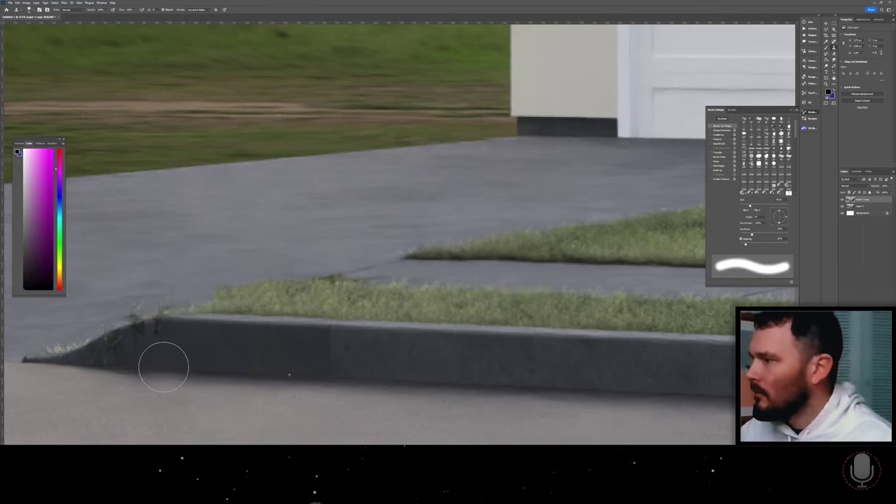
drag(135, 351, 194, 332)
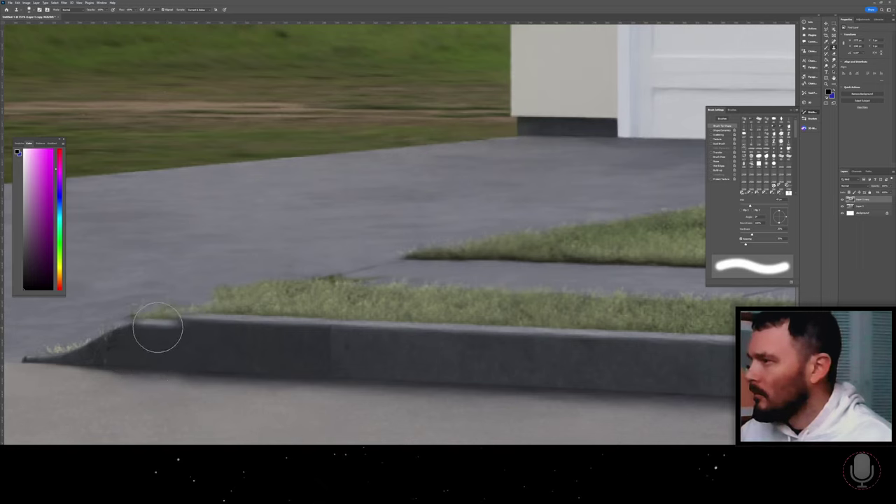
alt+click(186, 320)
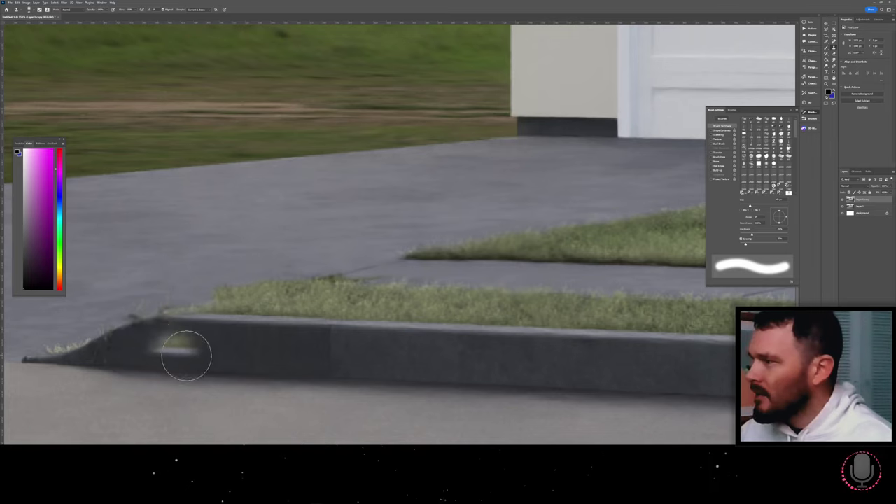
mouse_move(143, 317)
mouse_down()
mouse_move(106, 319)
mouse_move(124, 343)
mouse_up()
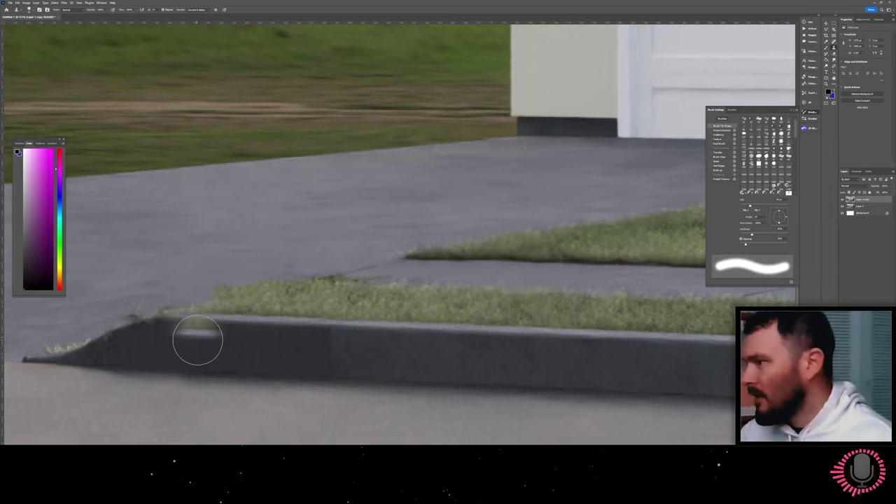
alt+right_drag(151, 327, 141, 330)
mouse_move(147, 336)
mouse_down()
mouse_move(155, 332)
mouse_move(136, 330)
mouse_move(96, 364)
mouse_up()
alt+click(139, 365)
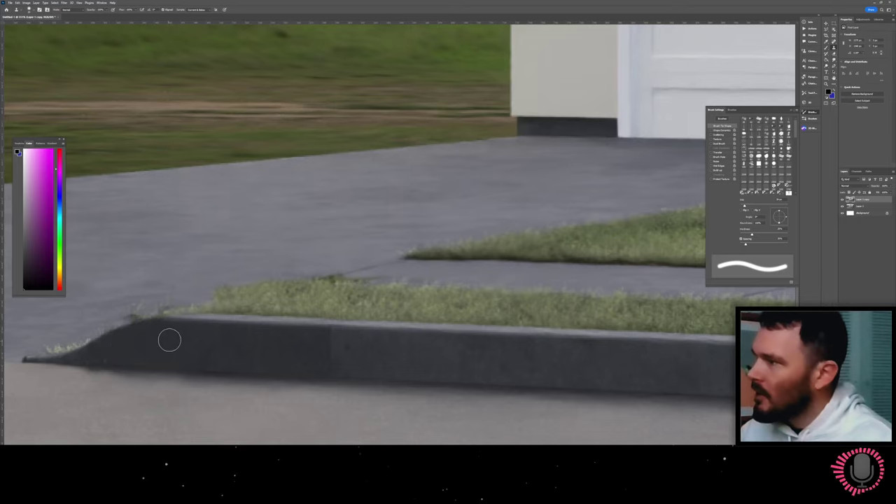
- In the Camera Raw Filter, raise texture, clarity and slightly the exposure, reduce dehaze, and lower the blacks
alt+scroll(222, 318, down, 3)
alt+scroll(221, 318, down, 3)
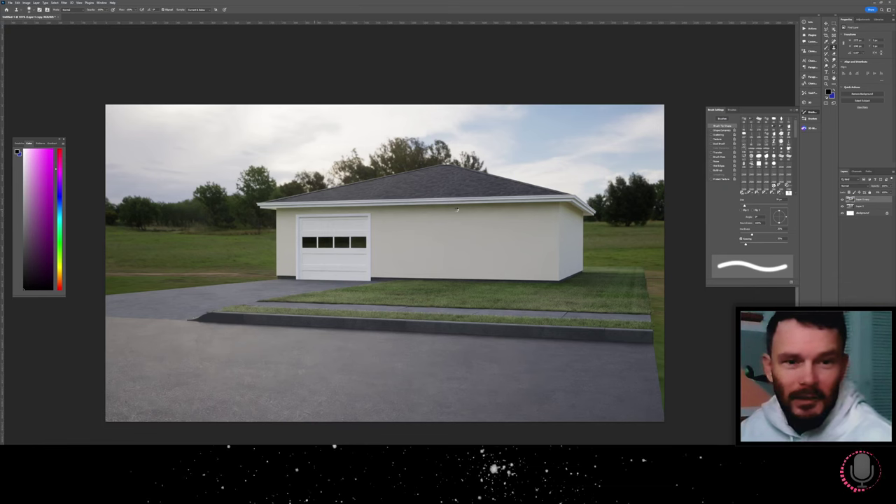
key(shift+ctrl+a)
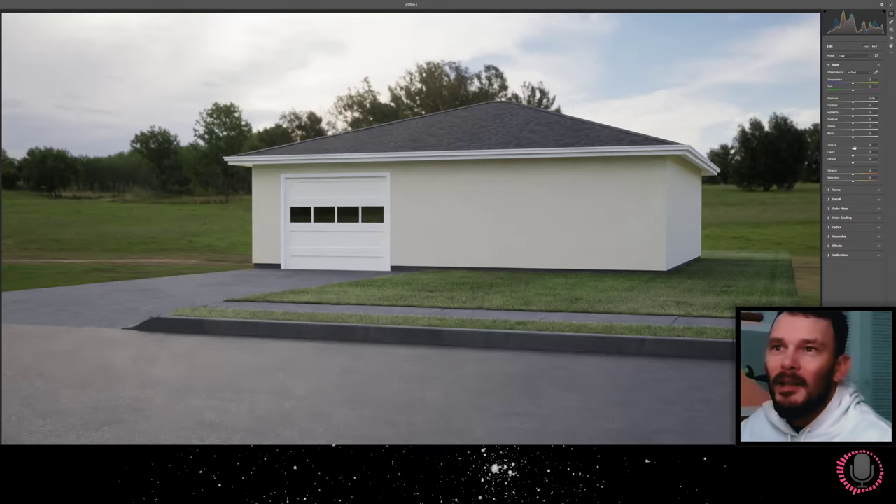
drag(859, 149, 860, 152)
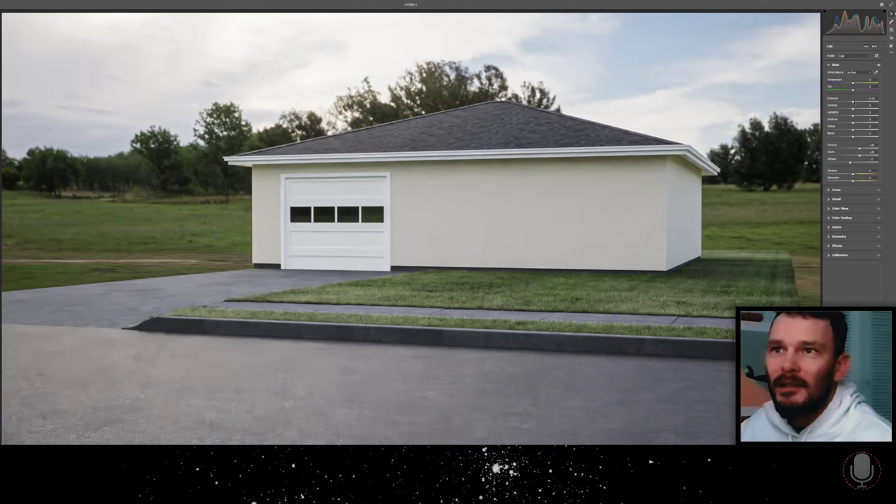
drag(853, 103, 854, 103)
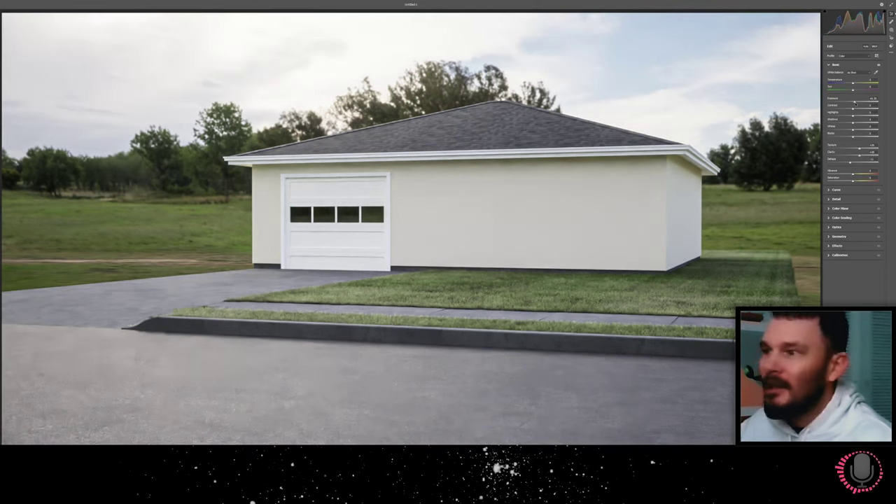
drag(853, 134, 858, 138)
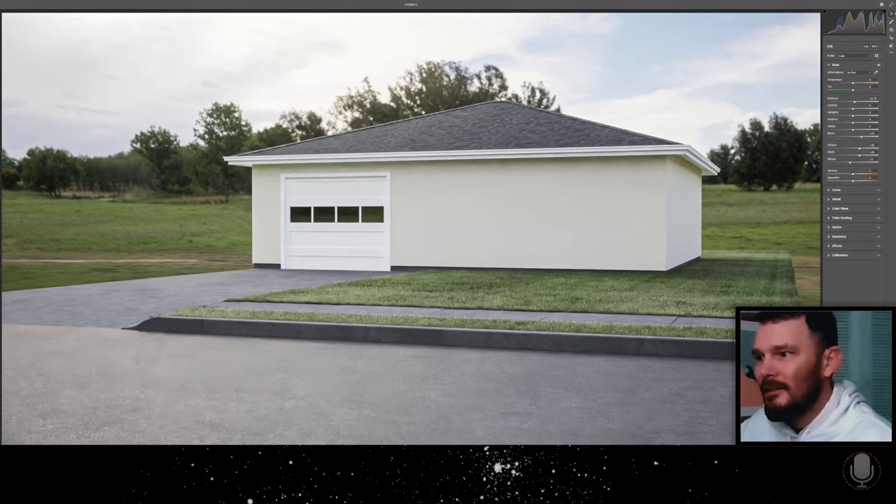
drag(861, 136, 845, 137)
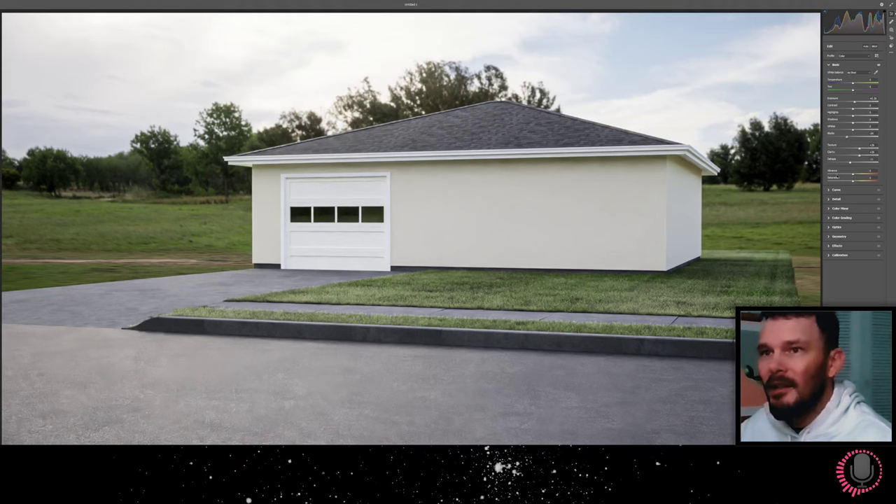
- Shift the midtones slightly toward a warm red tint in Color Grading and apply the Camera Raw Filter
click(828, 199)
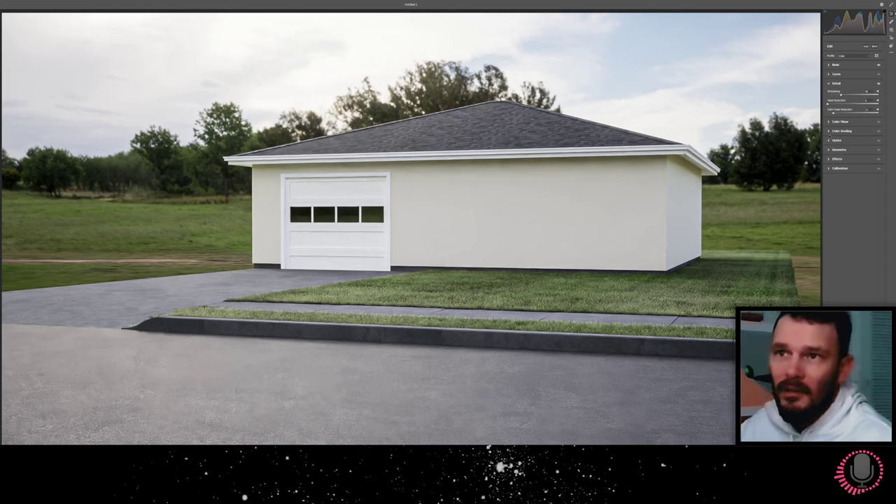
click(830, 131)
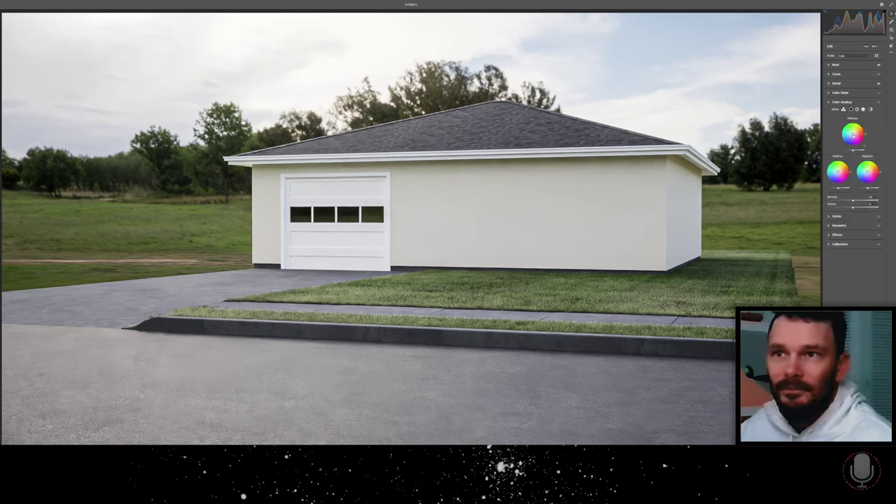
drag(852, 134, 853, 134)
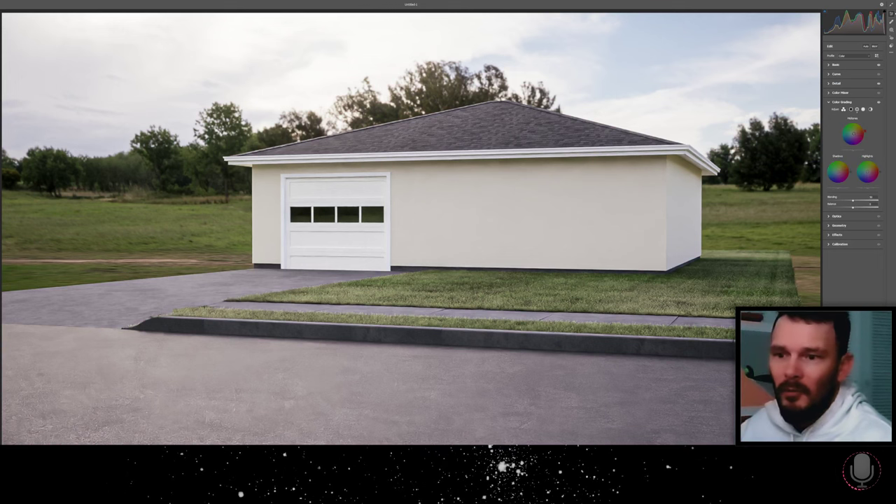
click(880, 497)
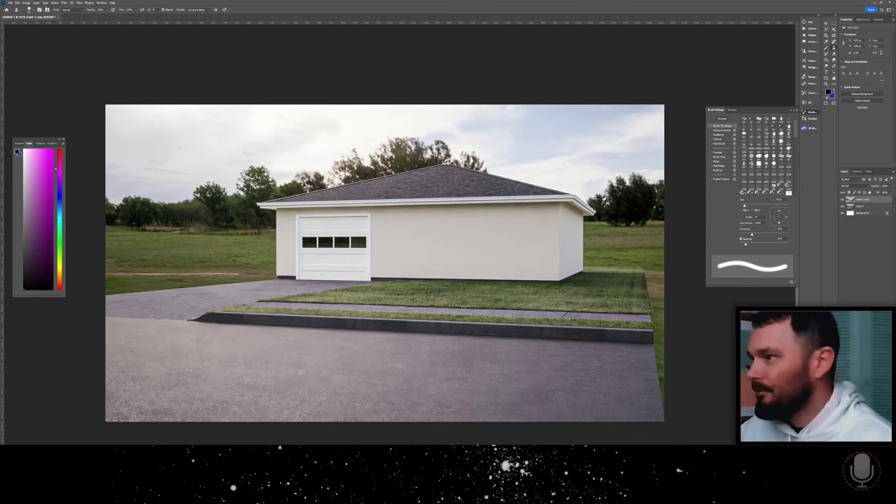
alt+scroll(473, 309, up, 1)
alt+scroll(473, 308, up, 1)
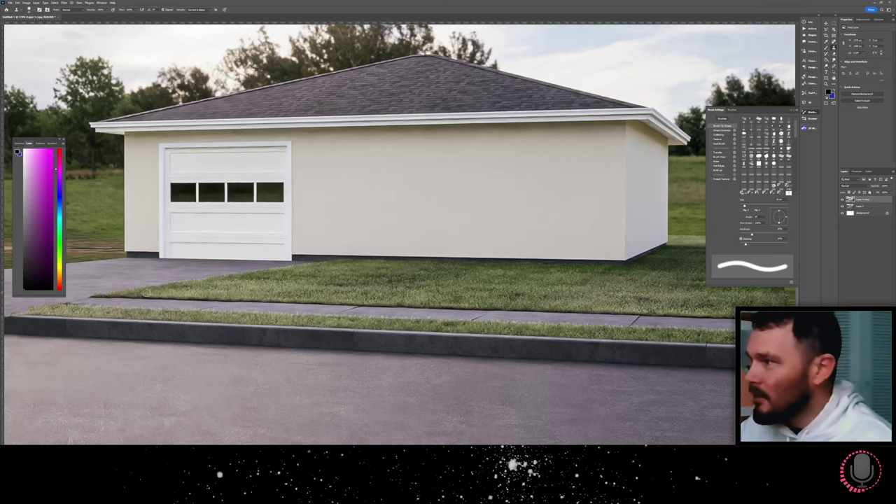
alt+scroll(179, 298, down, 7)
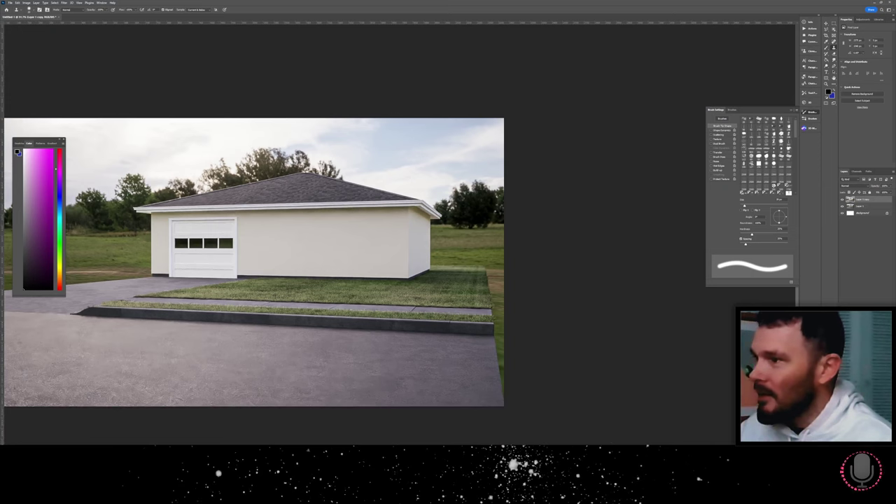
drag(282, 258, 385, 274)
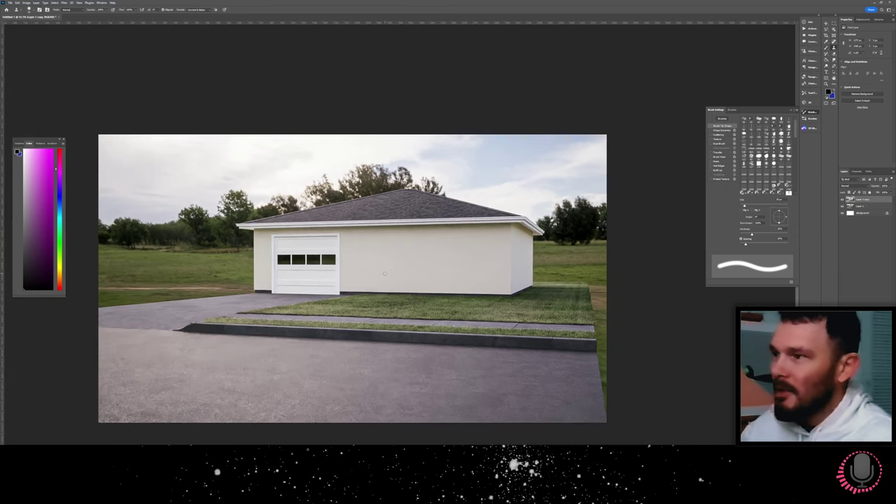